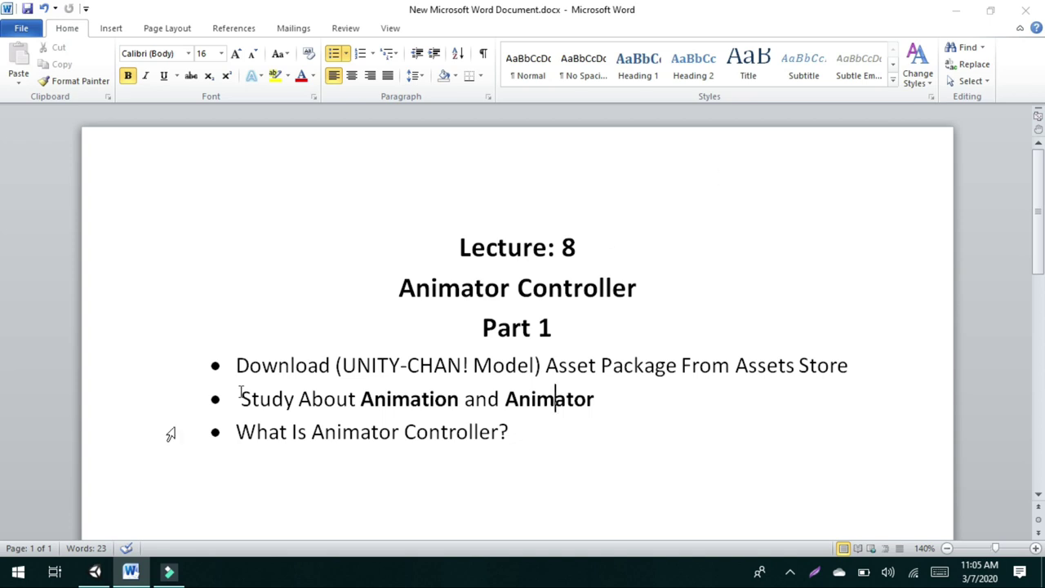
Bring Unity's new-project window for '8th Lec ( Animation Controller ) Part 1' in front of Word.
{"action": "left_click", "coordinate": [92, 573]}
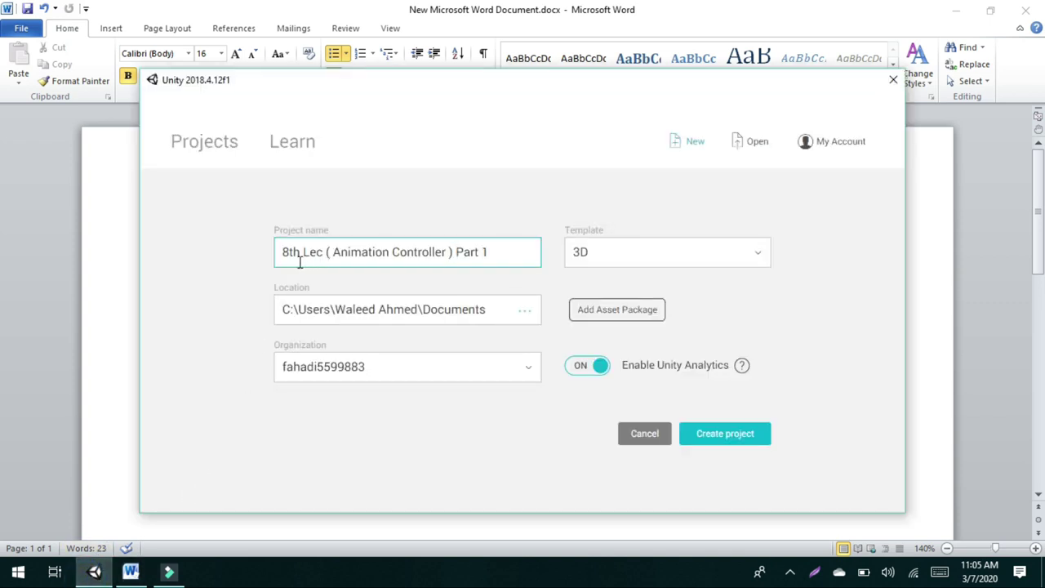
Open the Asset packages list for the project '8th Lec ( Animation Controller ) Part 1'.
{"action": "left_click", "coordinate": [490, 256]}
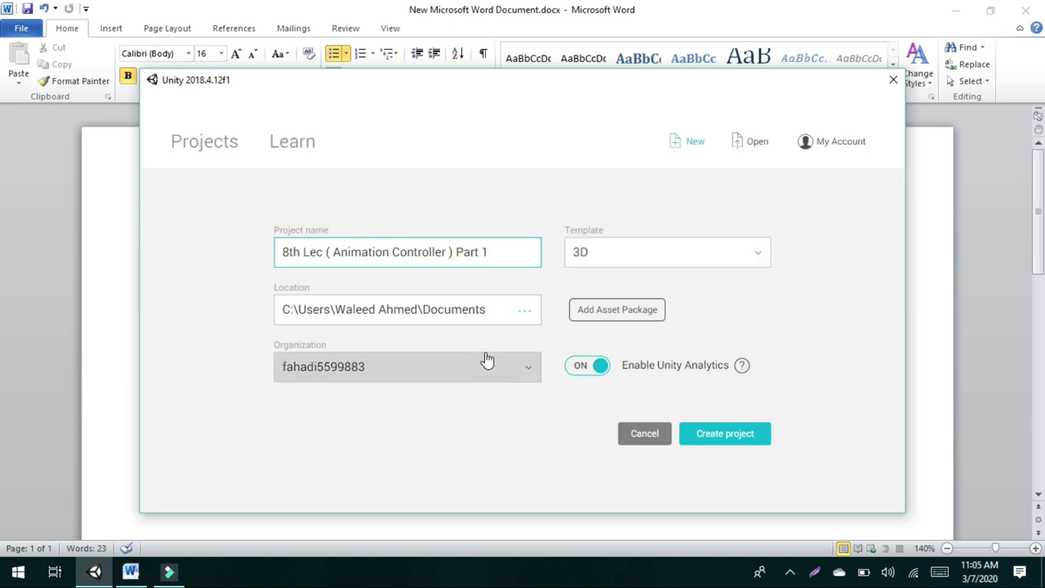
{"action": "left_click", "coordinate": [582, 312]}
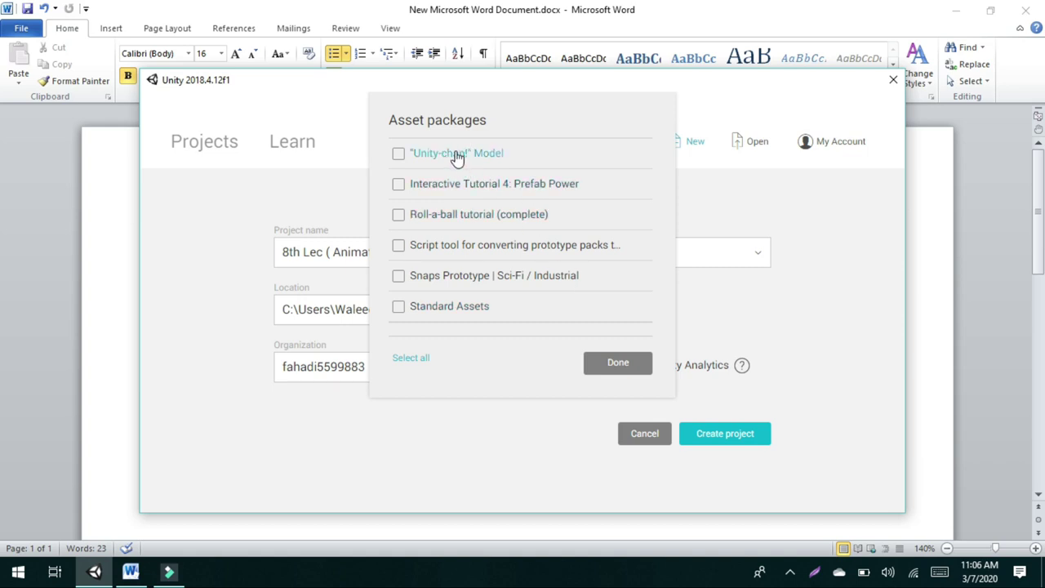
Tick the Unity-chan! Model package, confirm it, and create the 3D project.
{"action": "left_click", "coordinate": [399, 155]}
{"action": "left_click", "coordinate": [606, 362]}
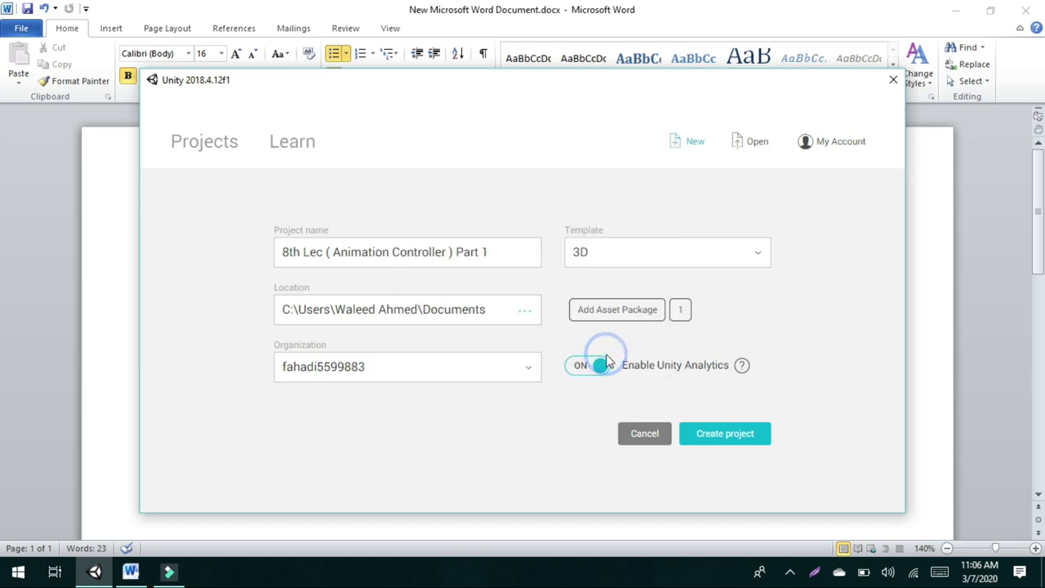
{"action": "left_click", "coordinate": [726, 435]}
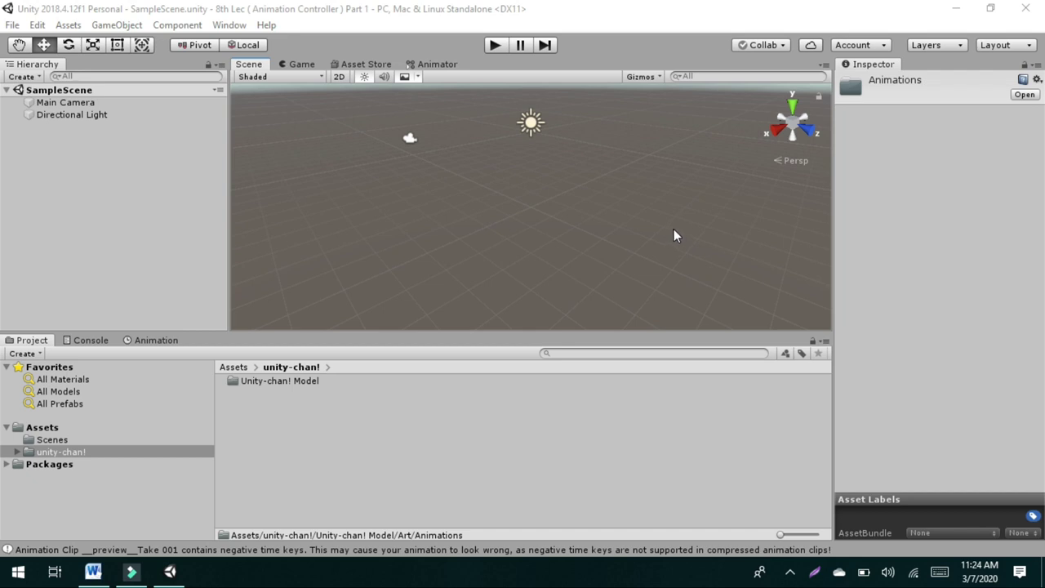
Select and frame the Directional Light and Main Camera in the scene.
{"action": "left_click", "coordinate": [64, 113]}
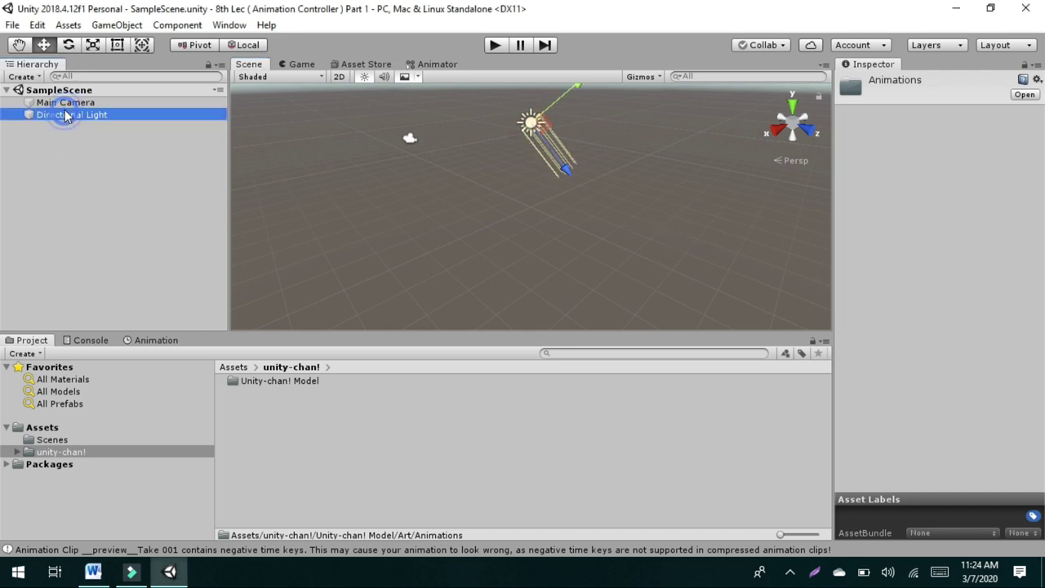
{"action": "double_click", "coordinate": [66, 103]}
{"action": "double_click", "coordinate": [66, 113]}
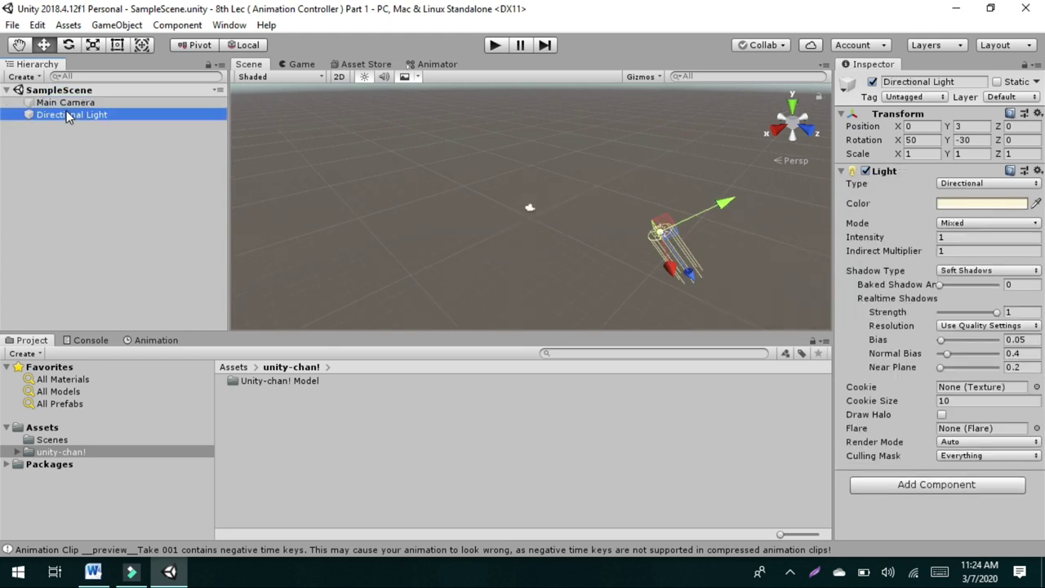
{"action": "double_click", "coordinate": [69, 104]}
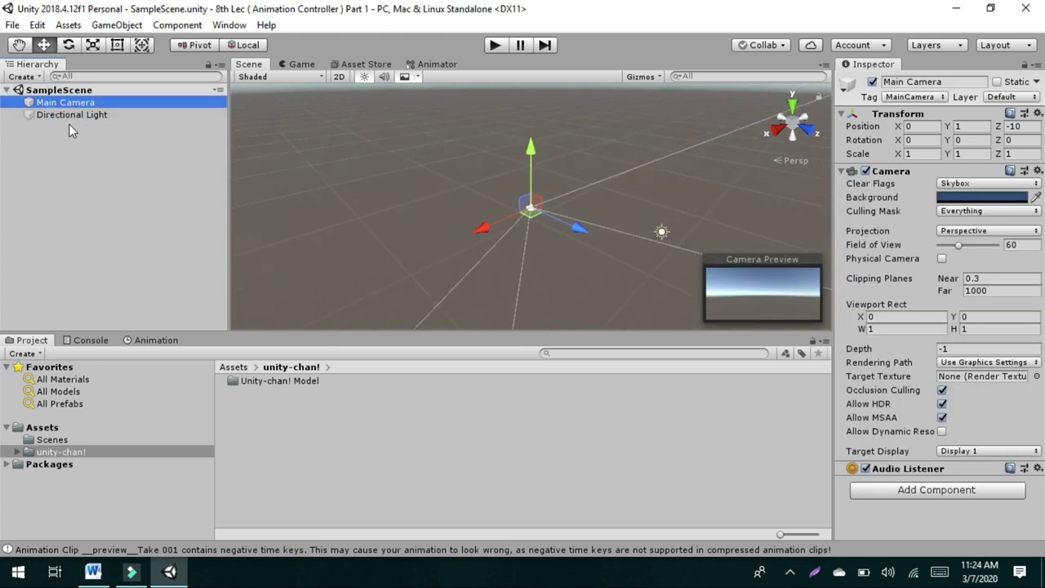
Search the Asset Store for 'unity chan' and open the Unity-Chan! Model product page.
{"action": "left_click", "coordinate": [353, 67]}
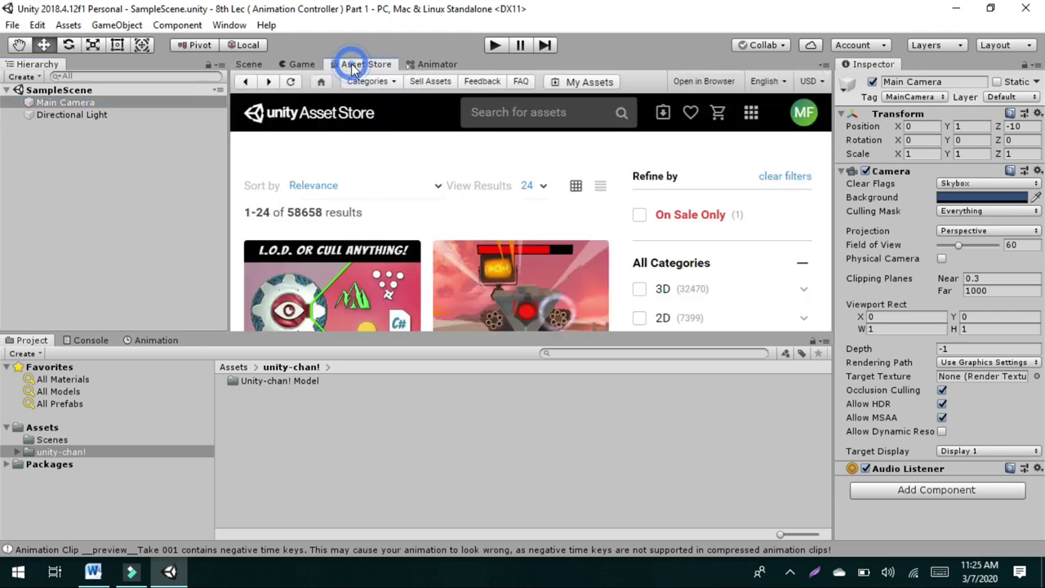
{"action": "left_click", "coordinate": [514, 111]}
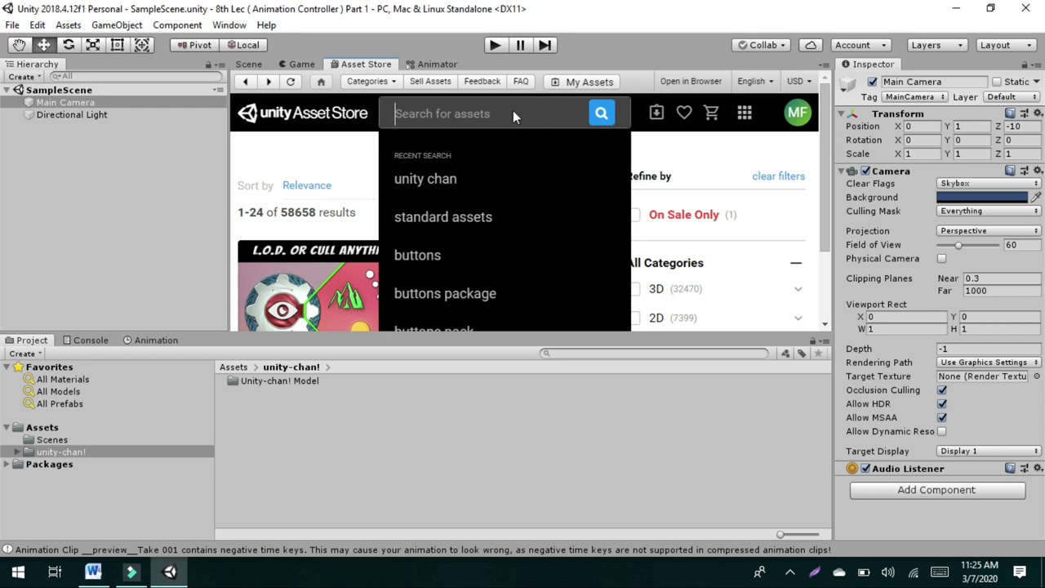
{"action": "left_click", "coordinate": [402, 181]}
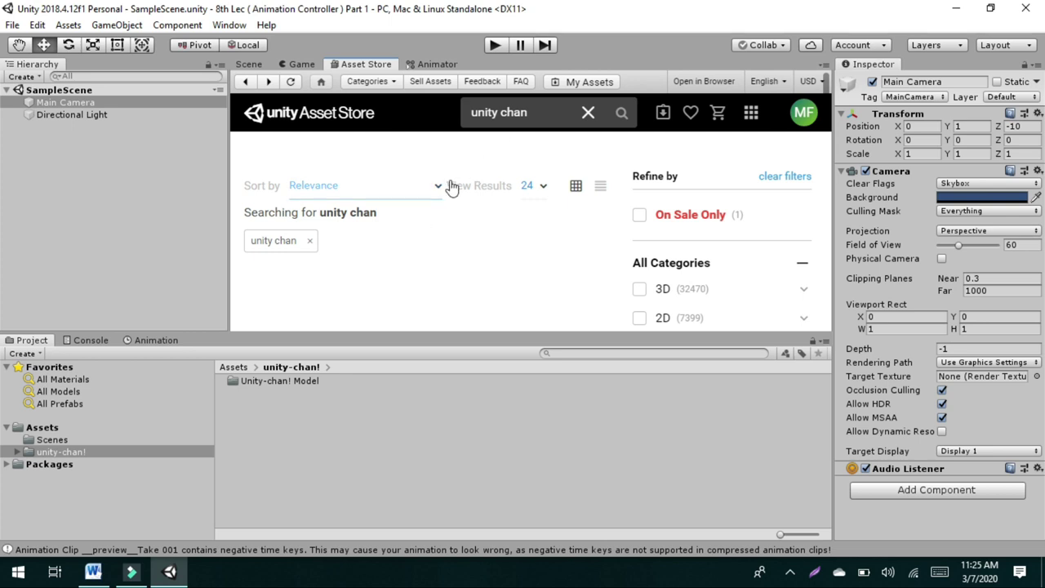
{"action": "scroll", "coordinate": [450, 194], "scroll_direction": "down", "scroll_amount": 2}
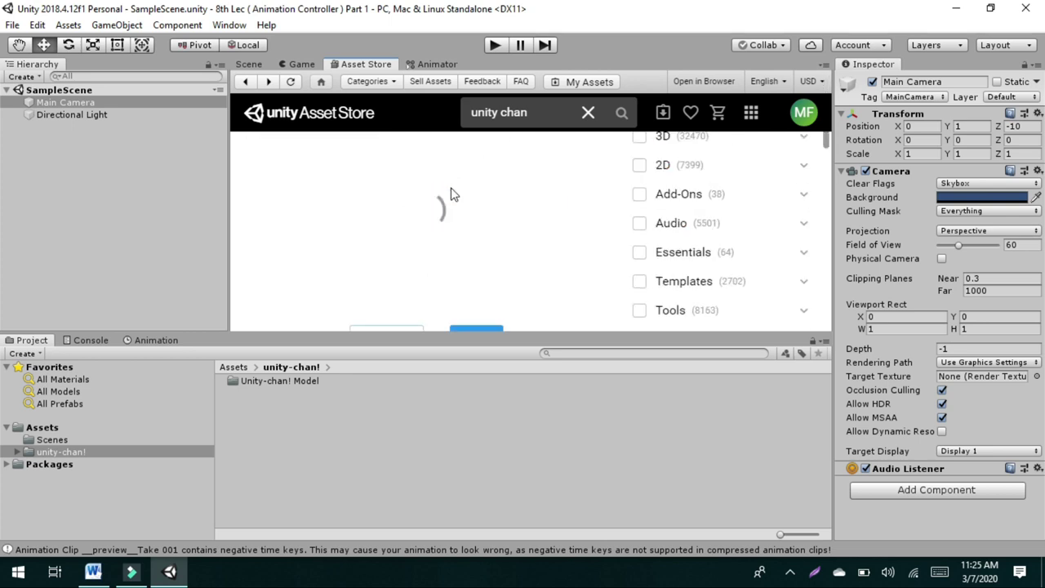
{"action": "scroll", "coordinate": [451, 194], "scroll_direction": "up", "scroll_amount": 1}
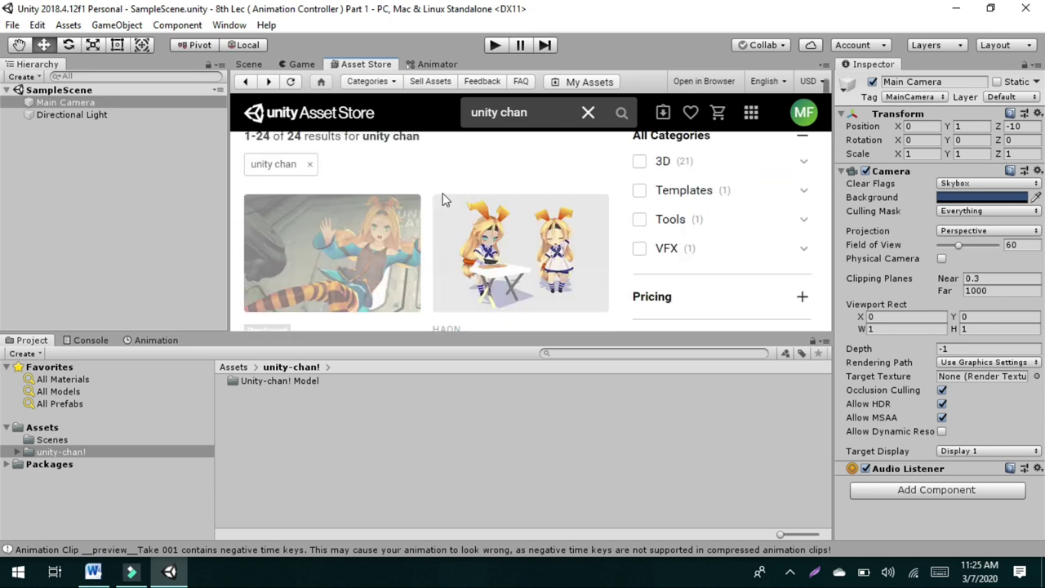
{"action": "scroll", "coordinate": [443, 200], "scroll_direction": "down", "scroll_amount": 5}
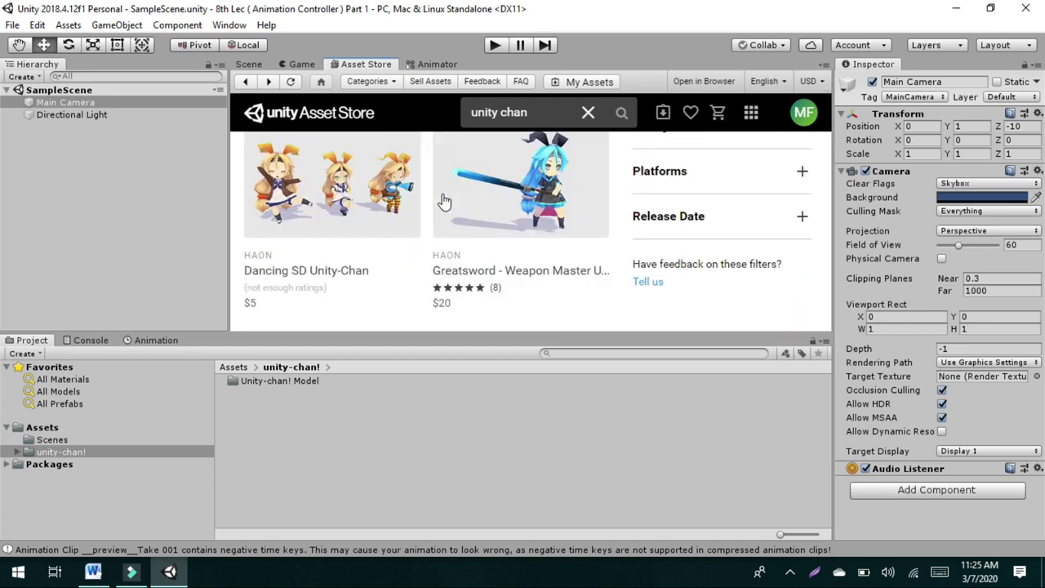
{"action": "scroll", "coordinate": [443, 200], "scroll_direction": "up", "scroll_amount": 5}
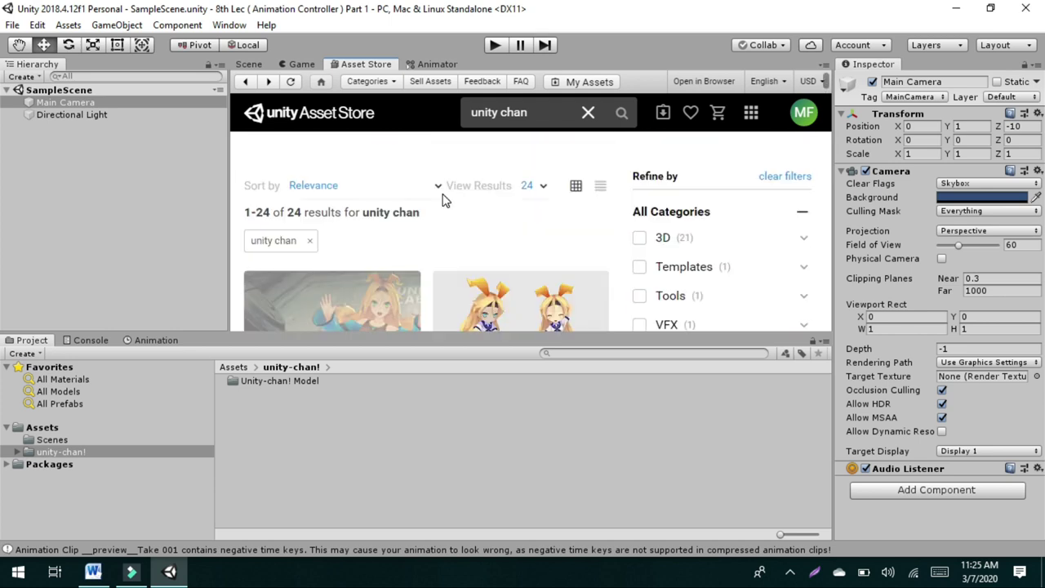
{"action": "scroll", "coordinate": [444, 199], "scroll_direction": "down", "scroll_amount": 2}
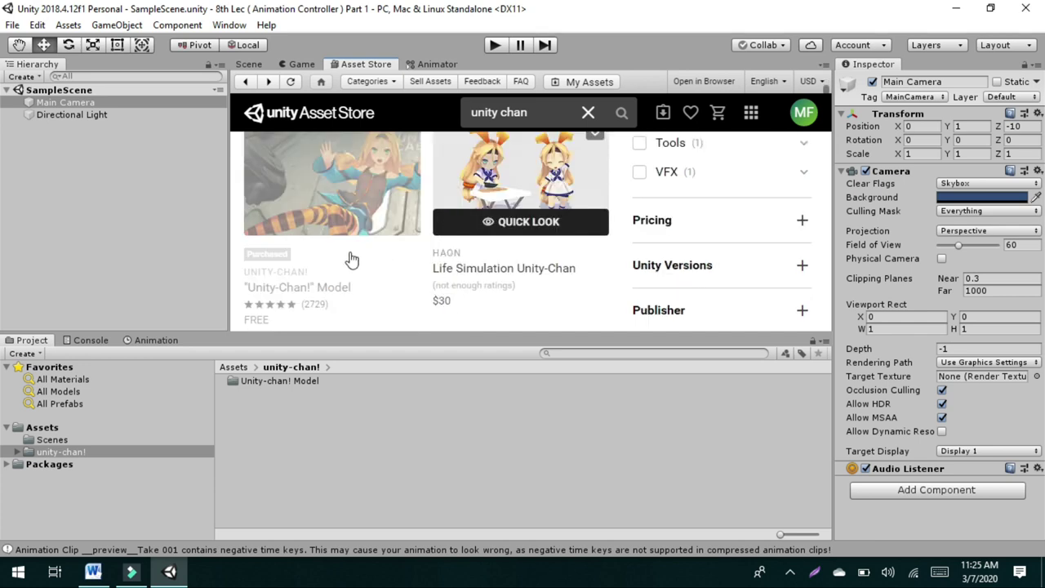
{"action": "scroll", "coordinate": [348, 217], "scroll_direction": "up", "scroll_amount": 2}
{"action": "scroll", "coordinate": [349, 274], "scroll_direction": "down", "scroll_amount": 1}
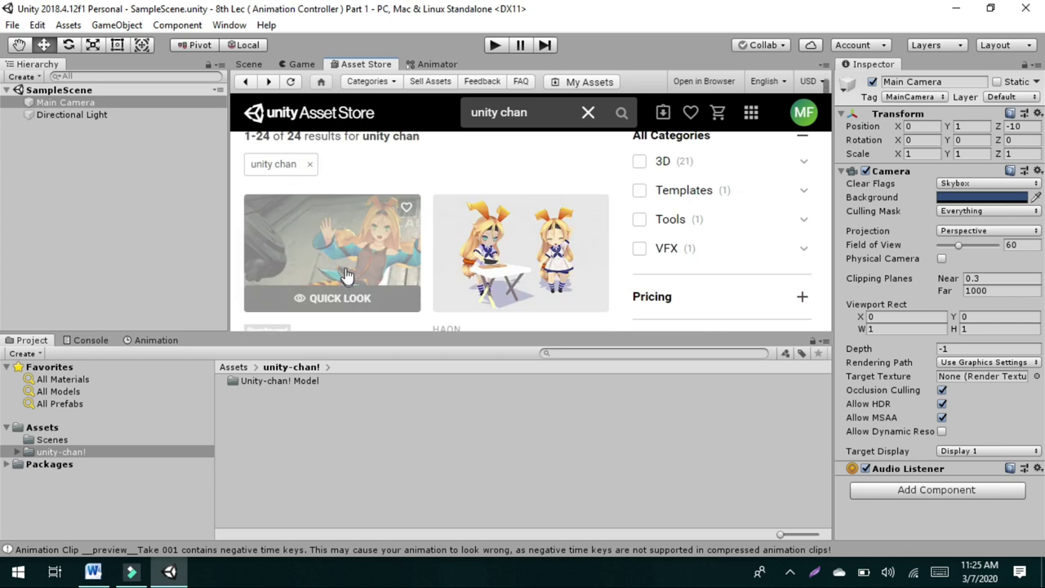
{"action": "left_click", "coordinate": [346, 246]}
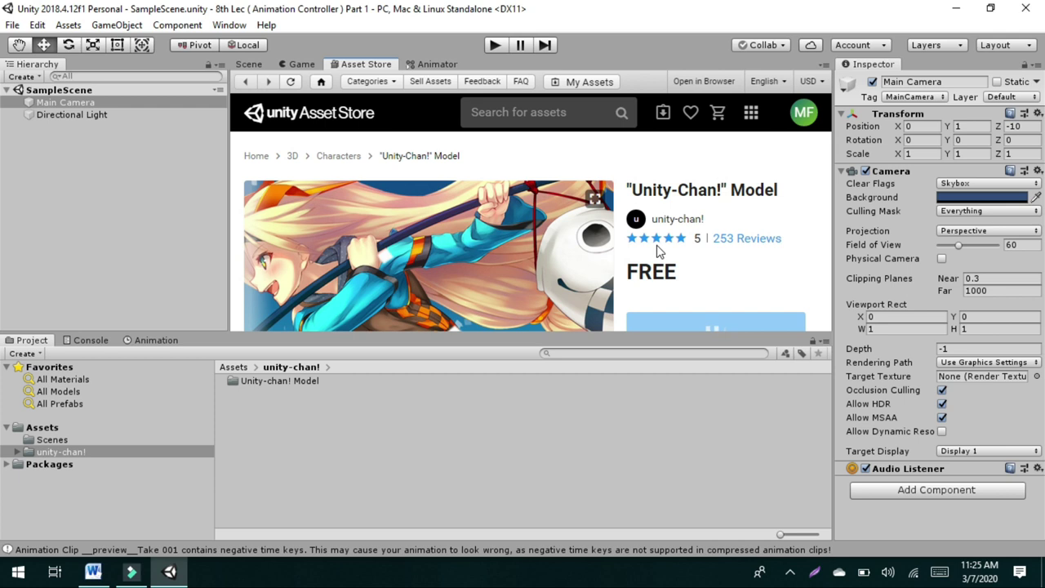
Import the free Unity-Chan! Model package from its store page into the project.
{"action": "scroll", "coordinate": [688, 269], "scroll_direction": "down", "scroll_amount": 1}
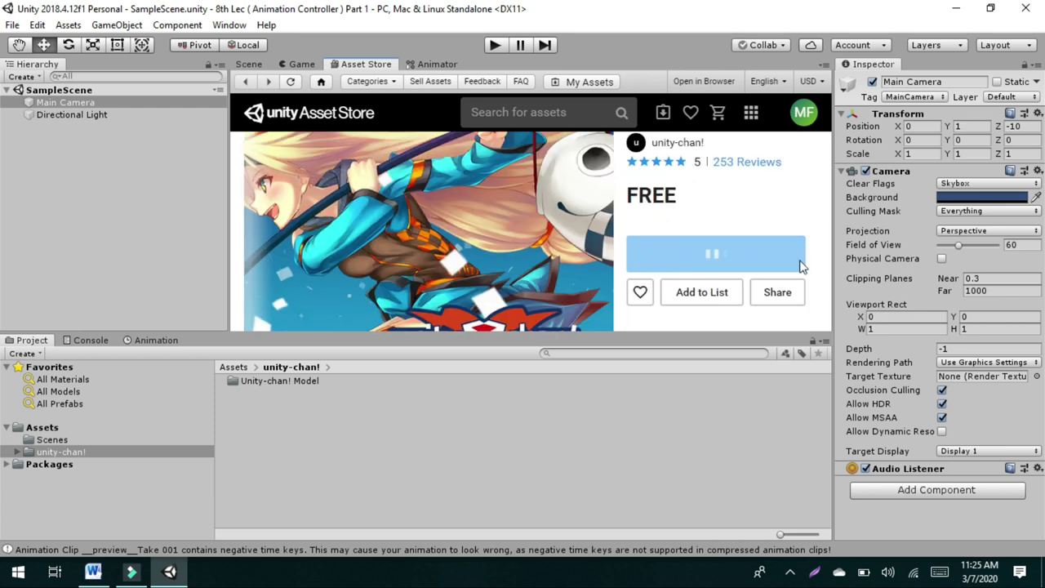
{"action": "scroll", "coordinate": [645, 245], "scroll_direction": "up", "scroll_amount": 1}
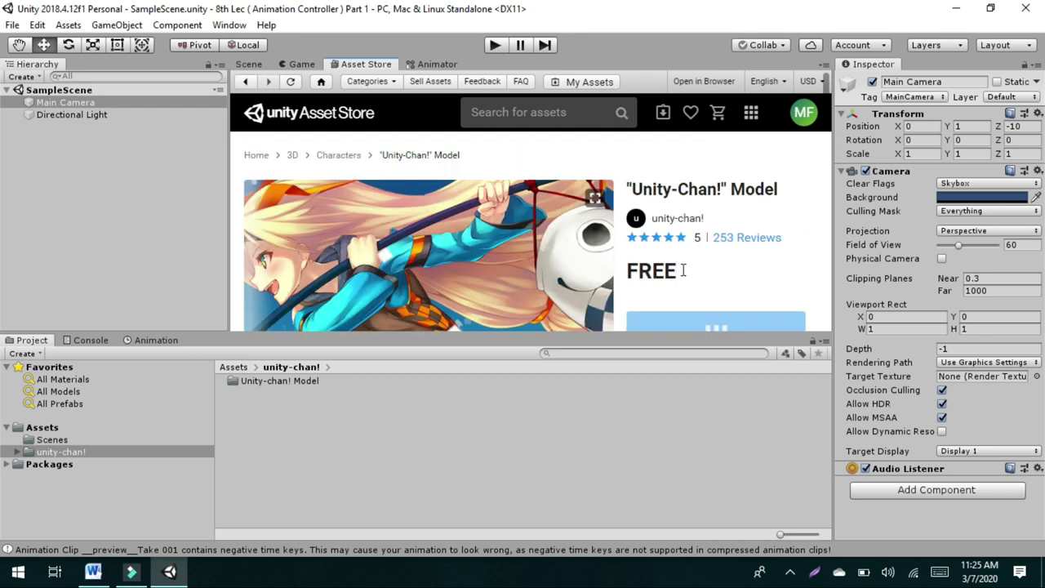
{"action": "scroll", "coordinate": [686, 276], "scroll_direction": "down", "scroll_amount": 1}
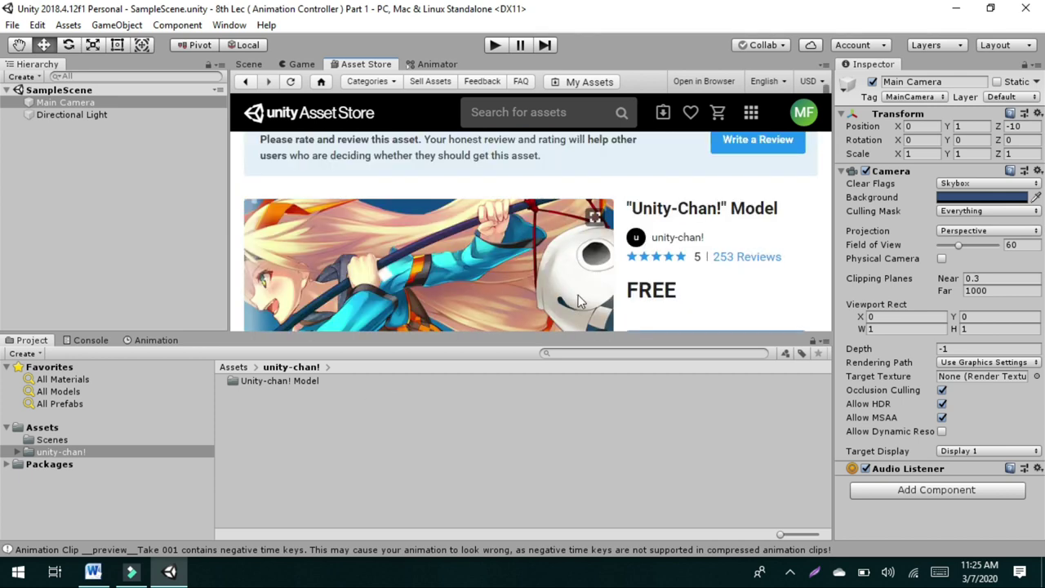
{"action": "scroll", "coordinate": [578, 300], "scroll_direction": "down", "scroll_amount": 2}
{"action": "scroll", "coordinate": [729, 200], "scroll_direction": "up", "scroll_amount": 1}
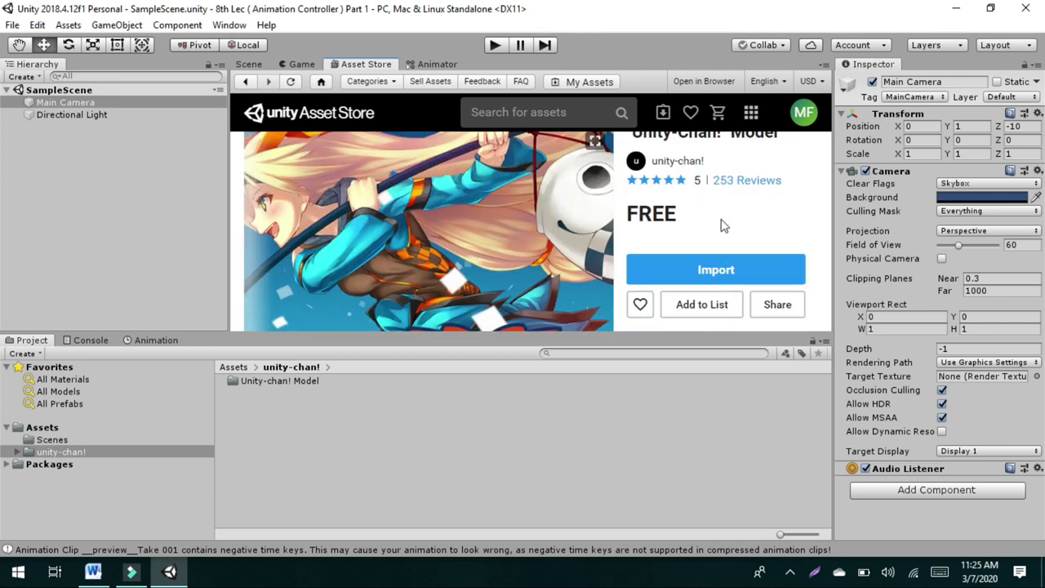
{"action": "left_click", "coordinate": [61, 452]}
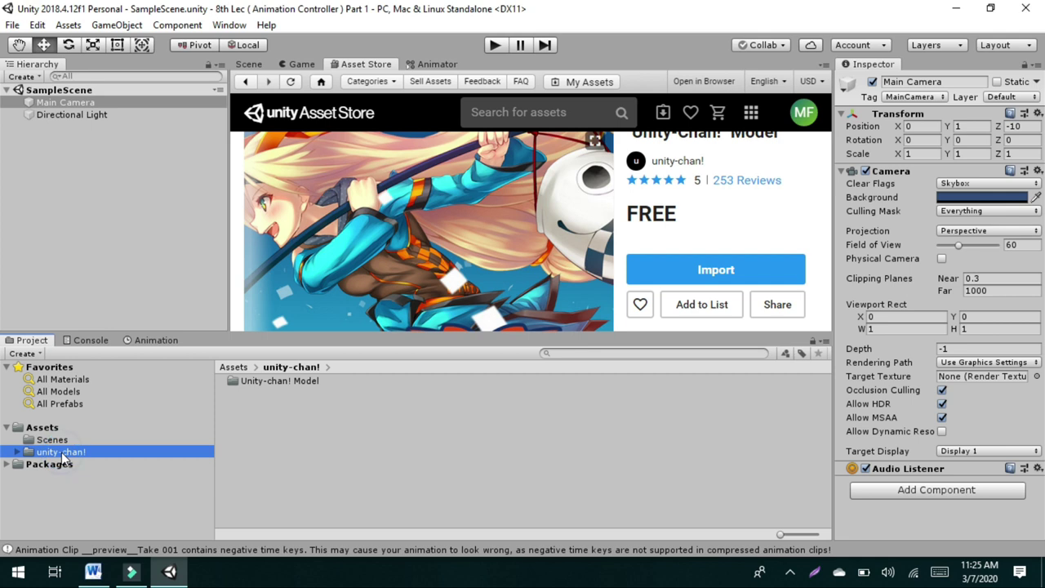
{"action": "left_click", "coordinate": [640, 272]}
Return to the Scene view of SampleScene.
{"action": "scroll", "coordinate": [721, 218], "scroll_direction": "up", "scroll_amount": 2}
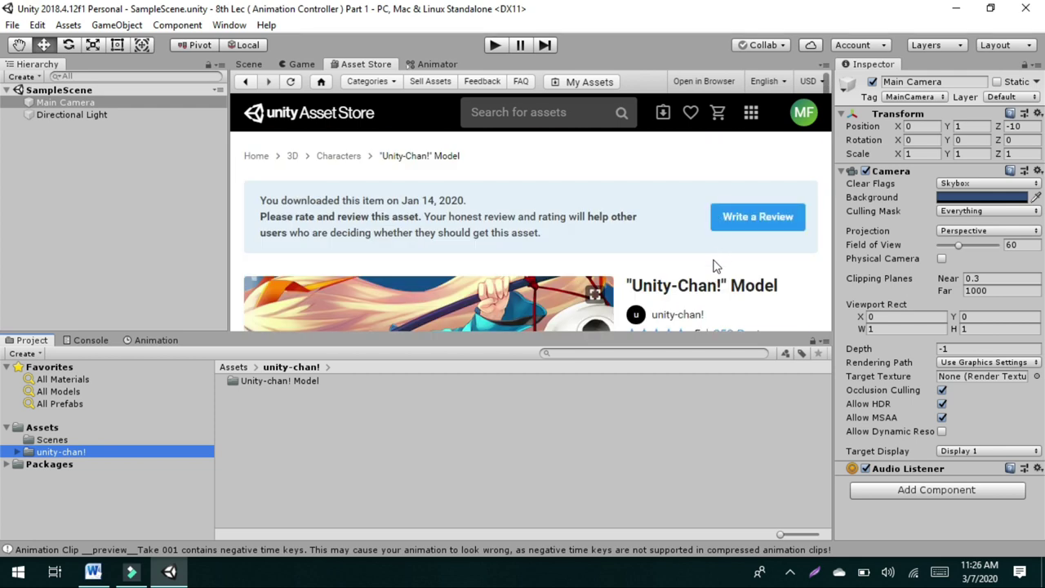
{"action": "scroll", "coordinate": [715, 265], "scroll_direction": "down", "scroll_amount": 3}
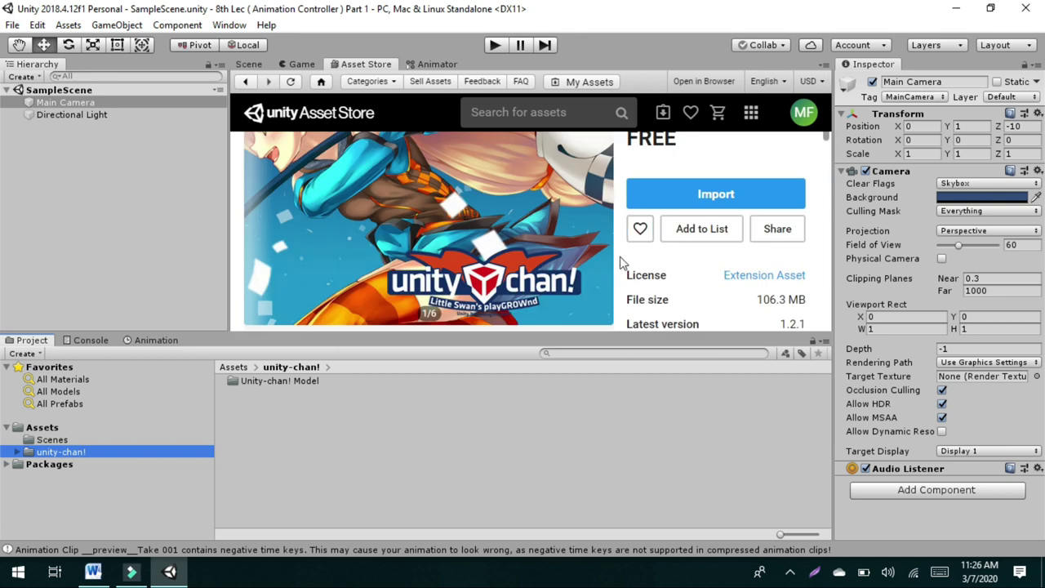
{"action": "scroll", "coordinate": [614, 266], "scroll_direction": "up", "scroll_amount": 3}
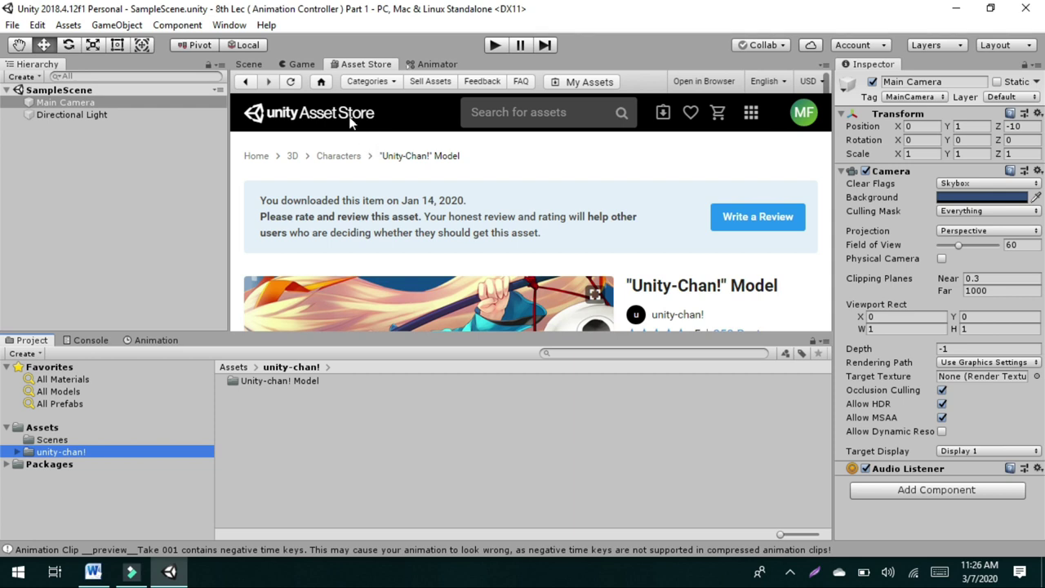
{"action": "left_click", "coordinate": [249, 64]}
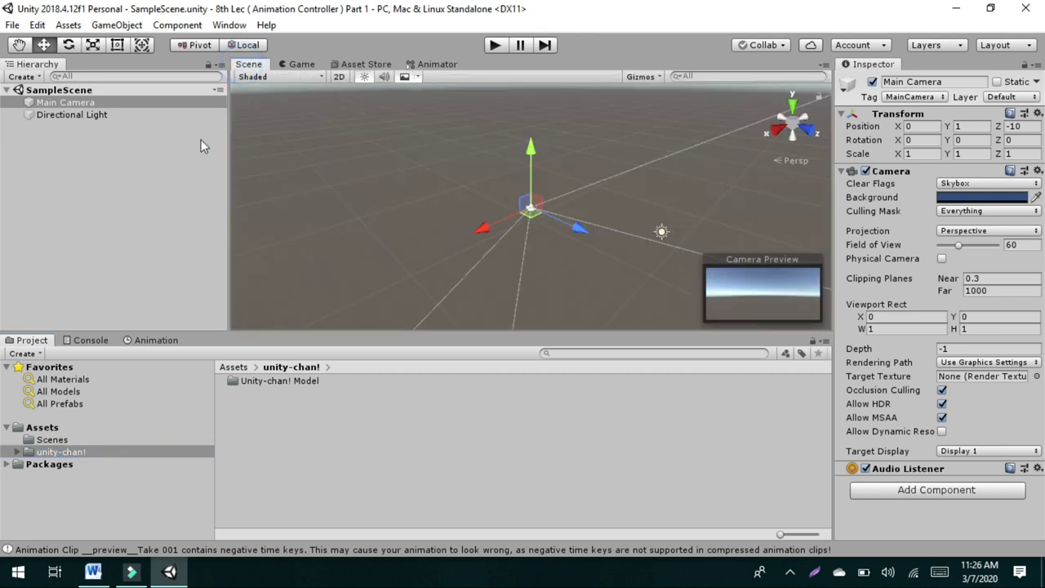
Open the Unity-chan! Model folder inside unity-chan! in the Project panel.
{"action": "left_click", "coordinate": [53, 452]}
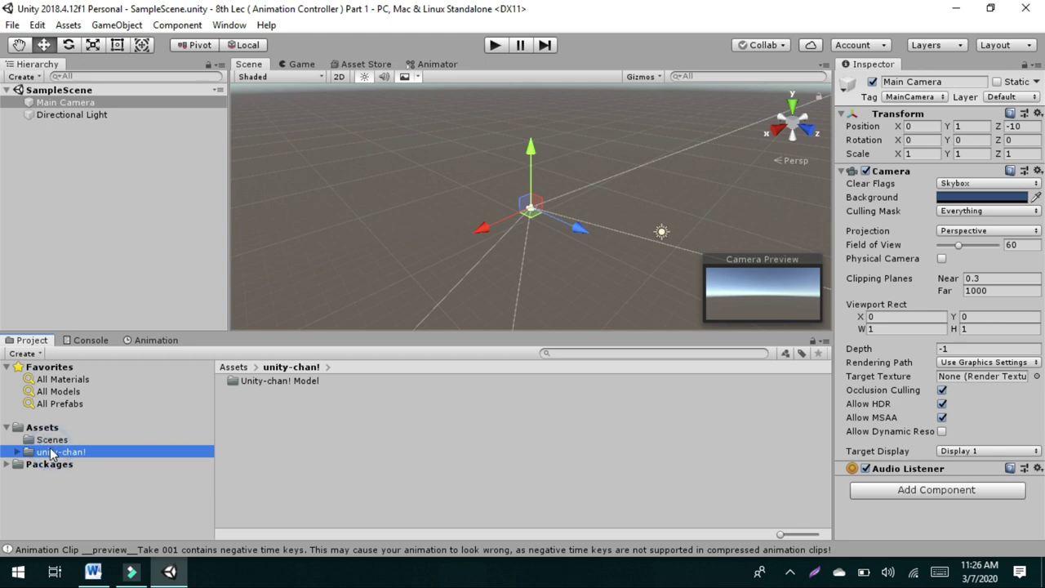
{"action": "left_click", "coordinate": [98, 466]}
{"action": "left_click", "coordinate": [77, 454]}
{"action": "double_click", "coordinate": [253, 382]}
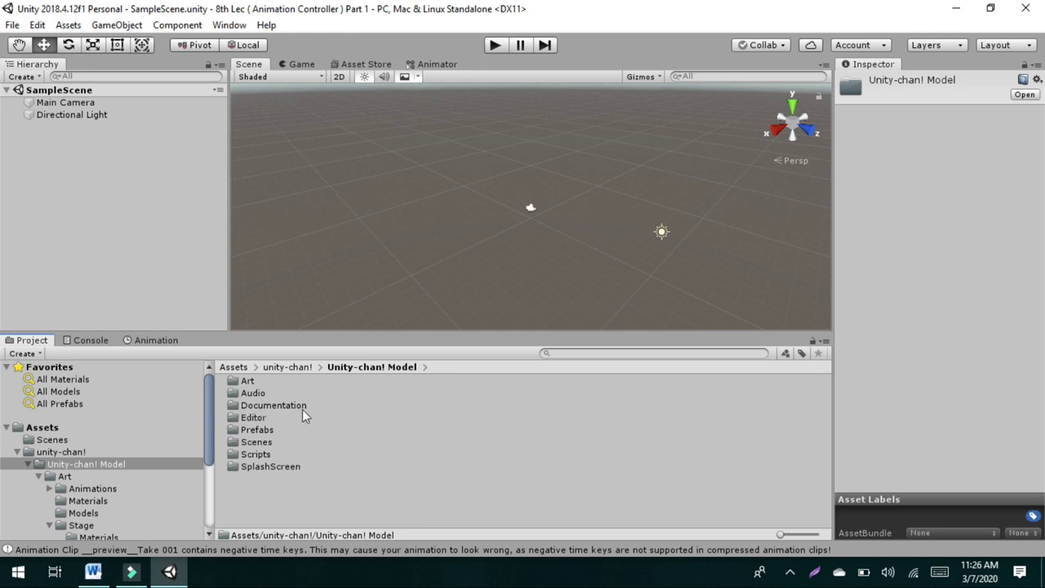
Preview the unitychan prefab from Prefabs with an enlarged Inspector preview, then reselect unity-chan!
{"action": "double_click", "coordinate": [262, 431]}
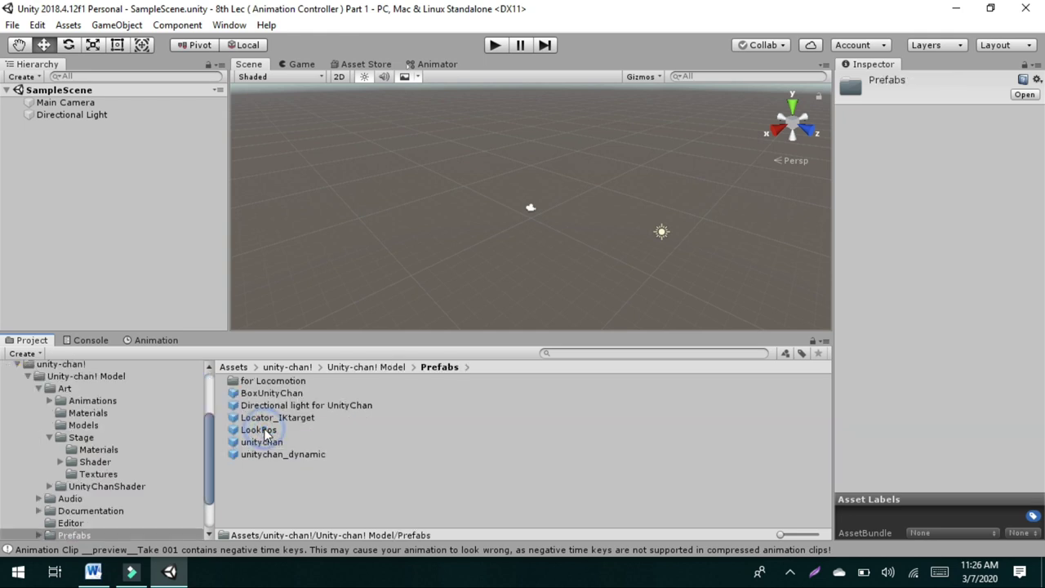
{"action": "left_click", "coordinate": [262, 443]}
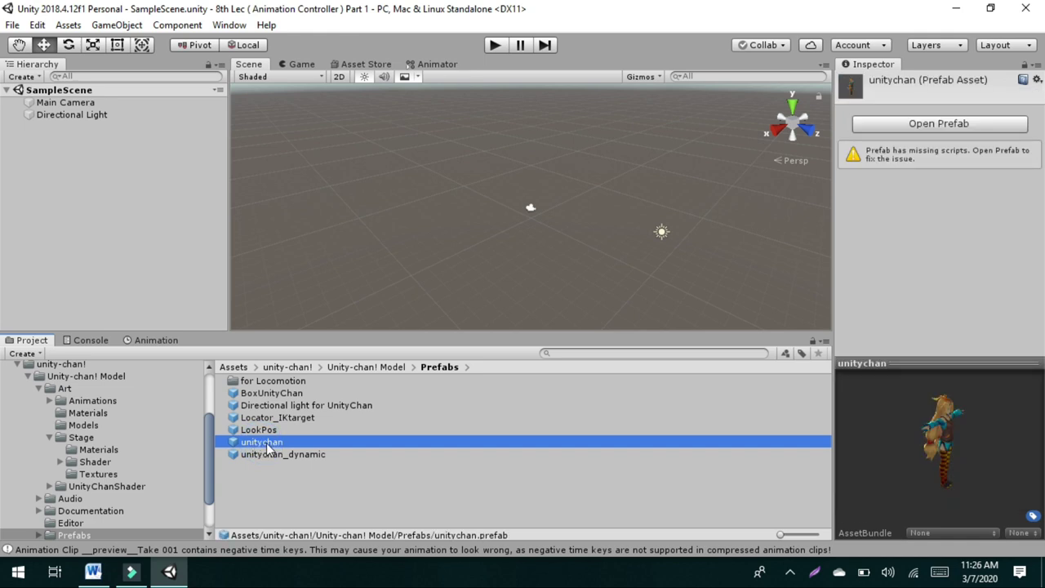
{"action": "left_click_drag", "start_coordinate": [871, 363], "coordinate": [838, 330]}
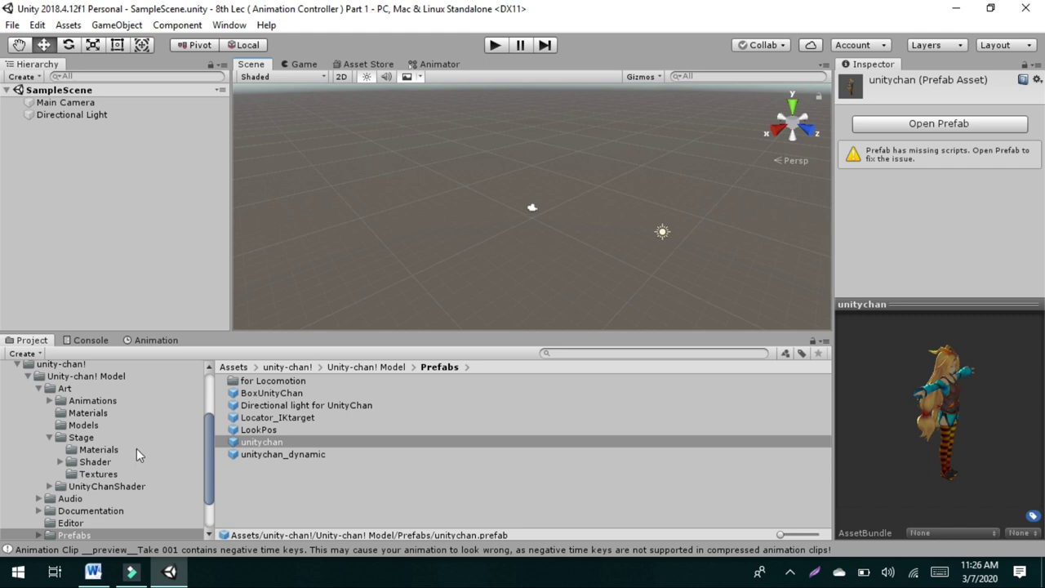
{"action": "left_click_drag", "start_coordinate": [206, 428], "coordinate": [209, 403]}
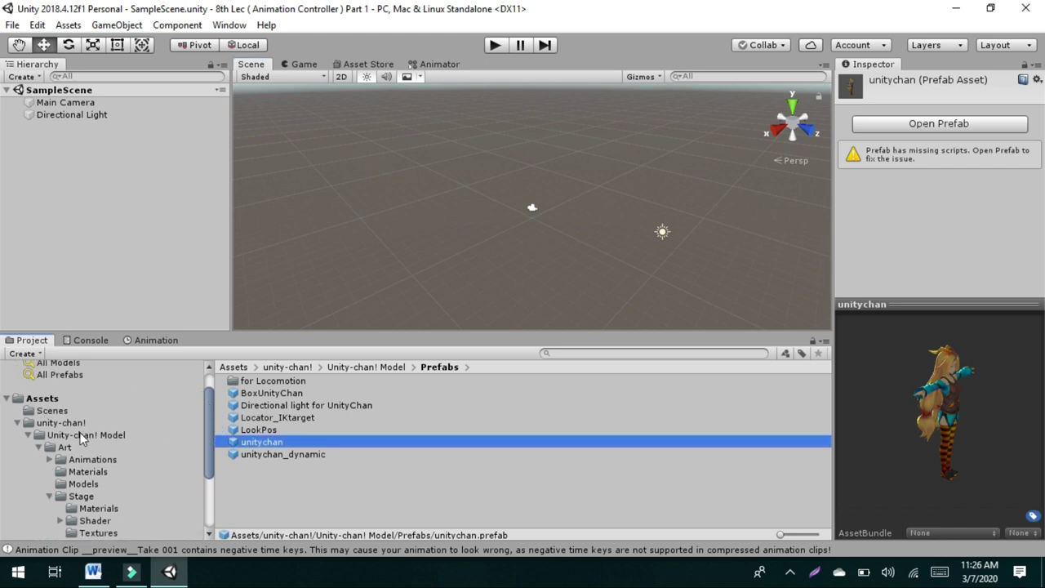
{"action": "left_click", "coordinate": [57, 423]}
Open Unity-chan! Model > Art > Animations in the Project browser.
{"action": "double_click", "coordinate": [245, 381]}
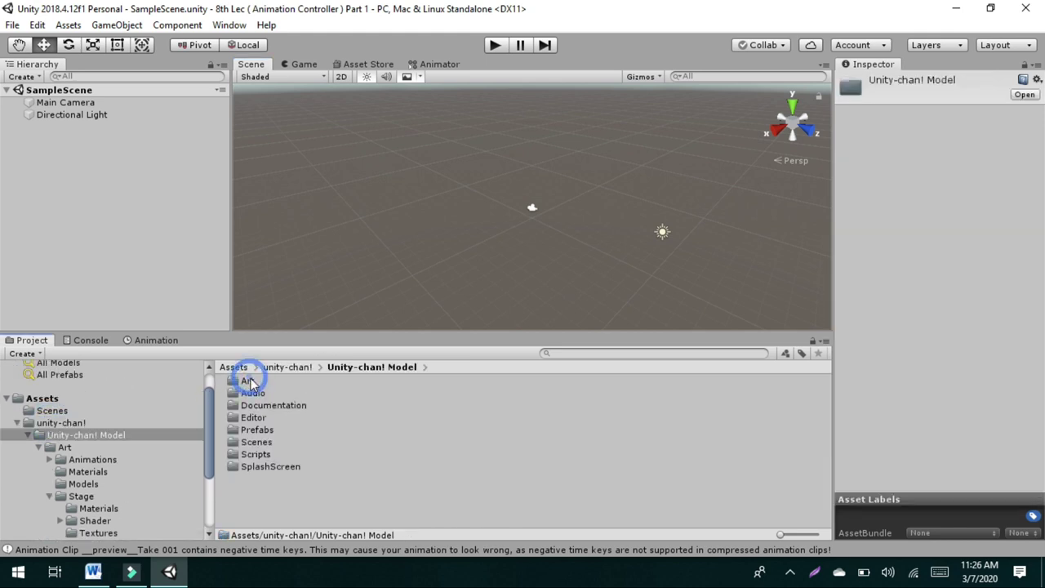
{"action": "double_click", "coordinate": [247, 382]}
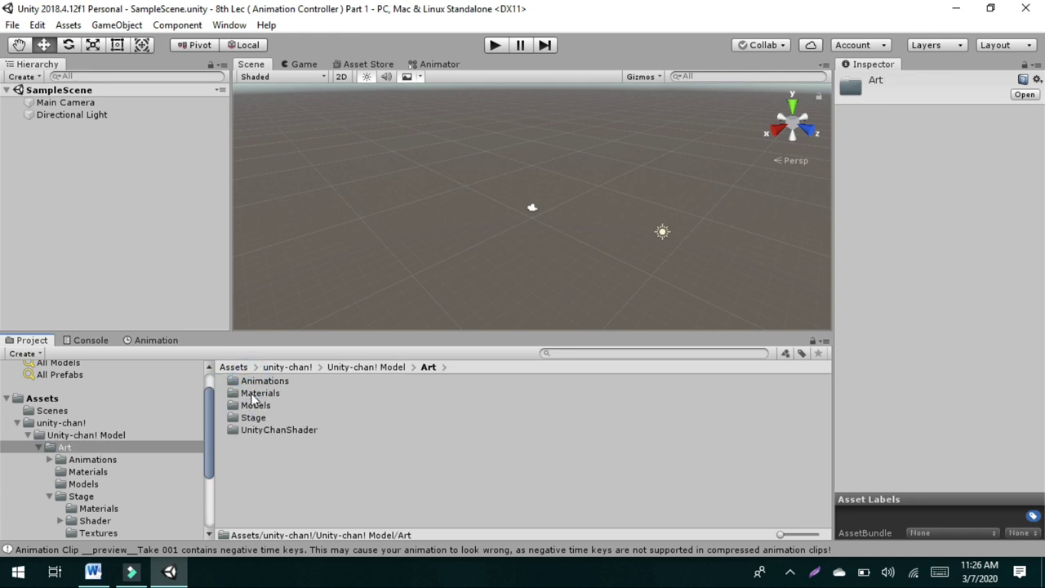
{"action": "left_click", "coordinate": [255, 381]}
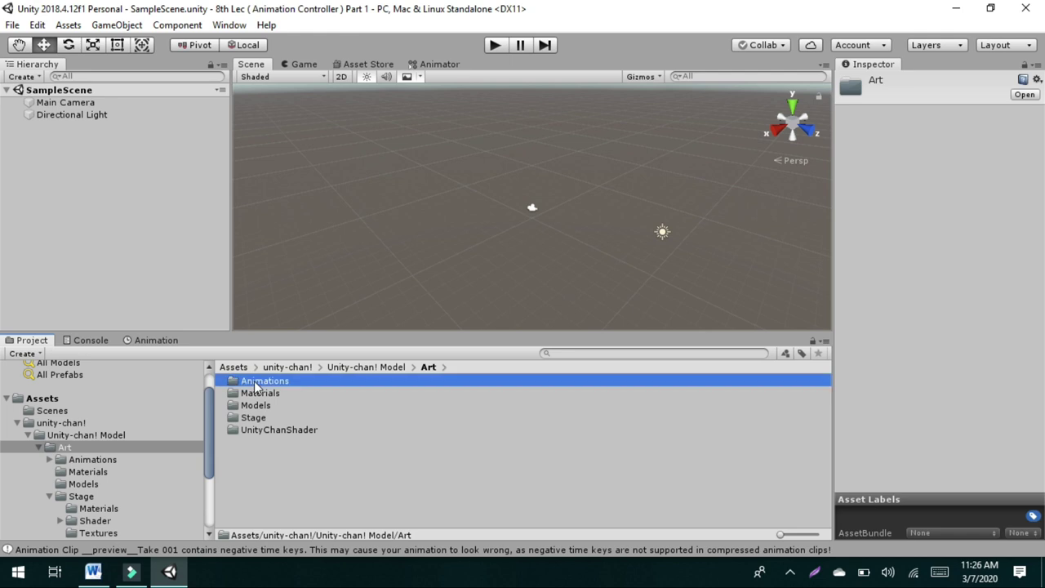
{"action": "double_click", "coordinate": [255, 381]}
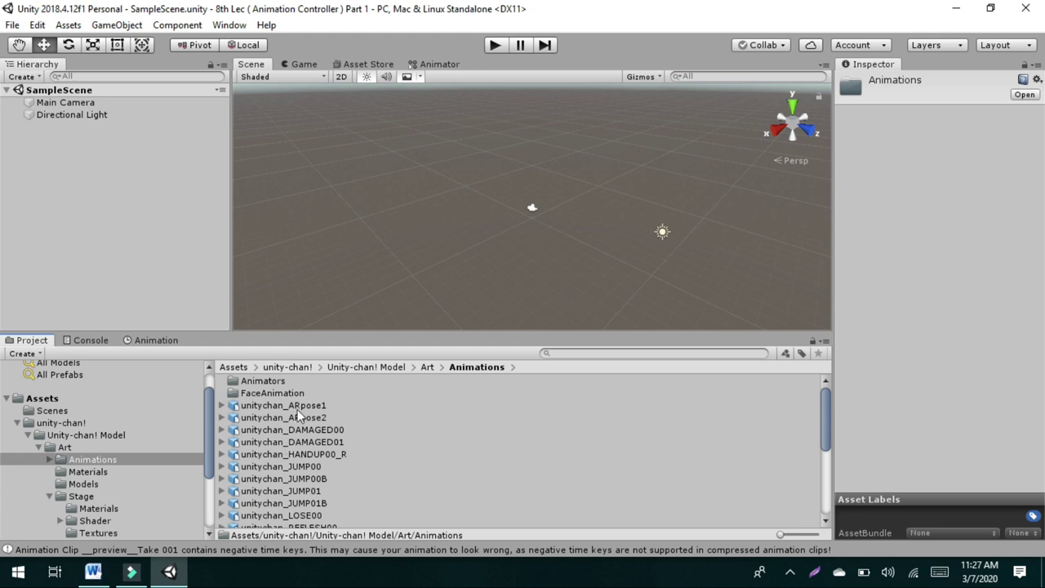
Inspect the unitychan_DAMAGED00 and DAMAGED01 clips and scroll through to the WAIT00–WAIT04 clips.
{"action": "left_click", "coordinate": [300, 430]}
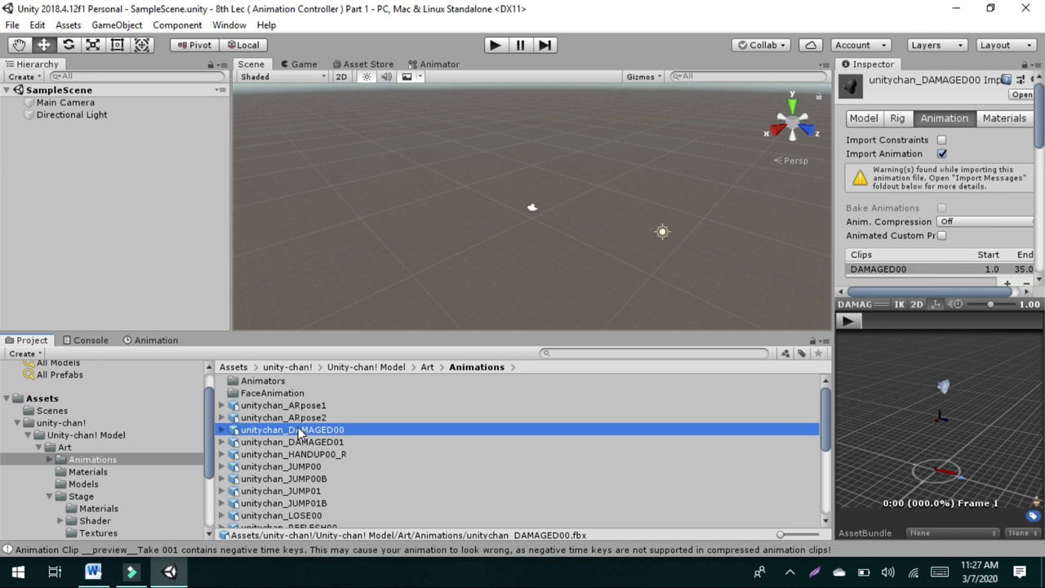
{"action": "left_click", "coordinate": [300, 443]}
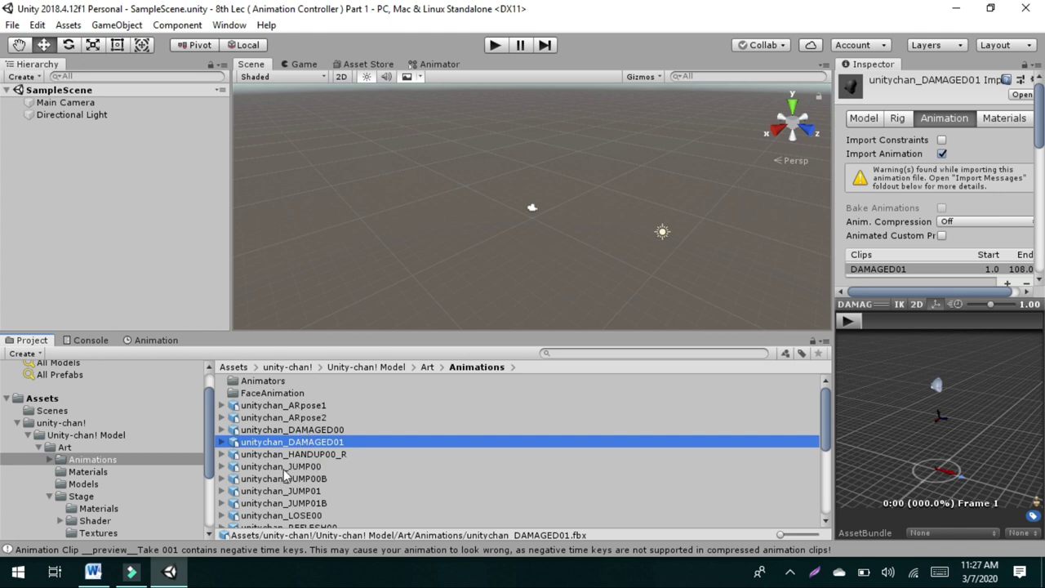
{"action": "scroll", "coordinate": [297, 489], "scroll_direction": "down", "scroll_amount": 2}
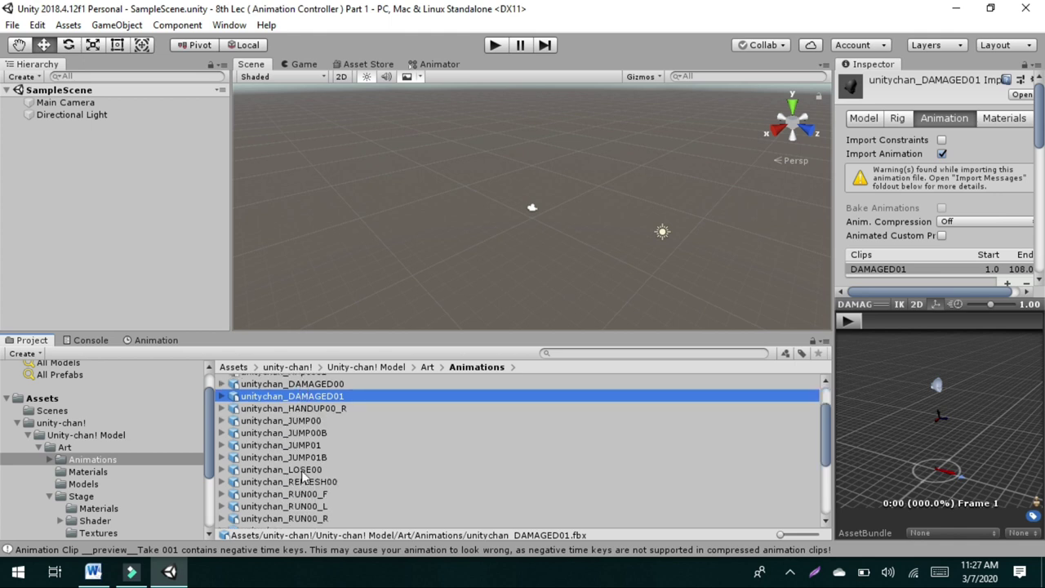
{"action": "scroll", "coordinate": [304, 482], "scroll_direction": "down", "scroll_amount": 2}
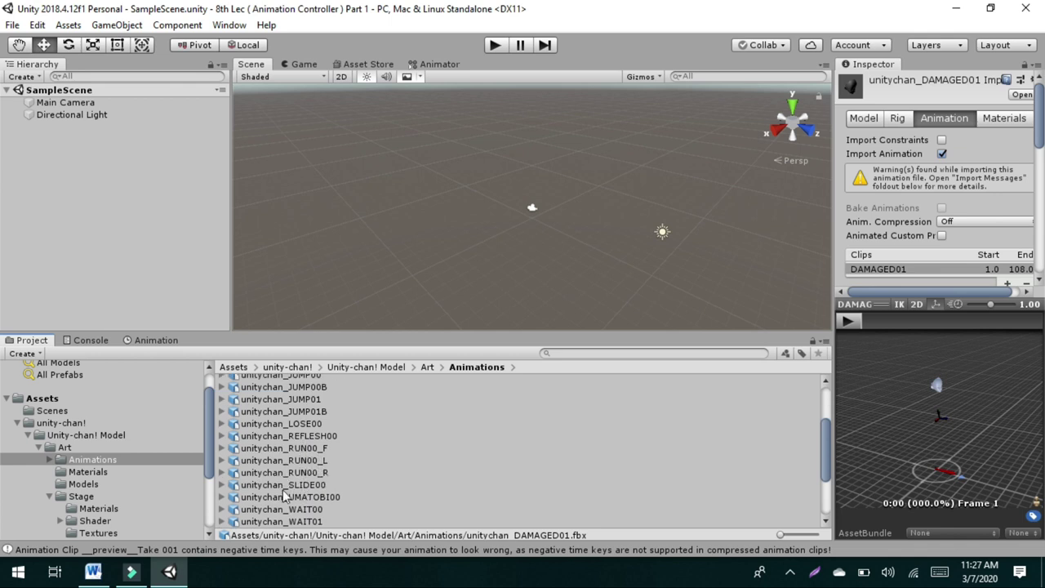
{"action": "scroll", "coordinate": [286, 490], "scroll_direction": "down", "scroll_amount": 2}
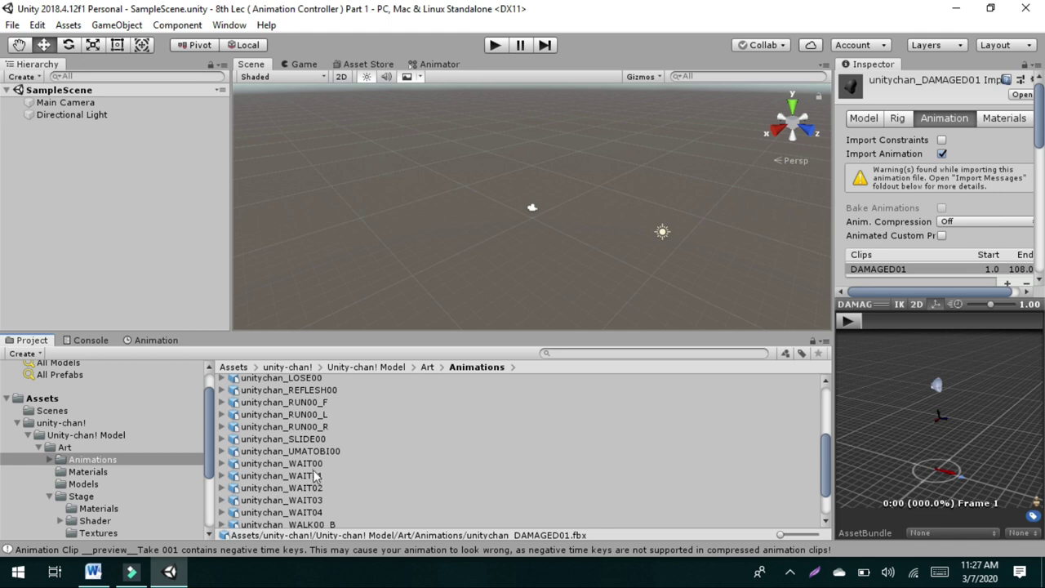
{"action": "scroll", "coordinate": [313, 478], "scroll_direction": "up", "scroll_amount": 5}
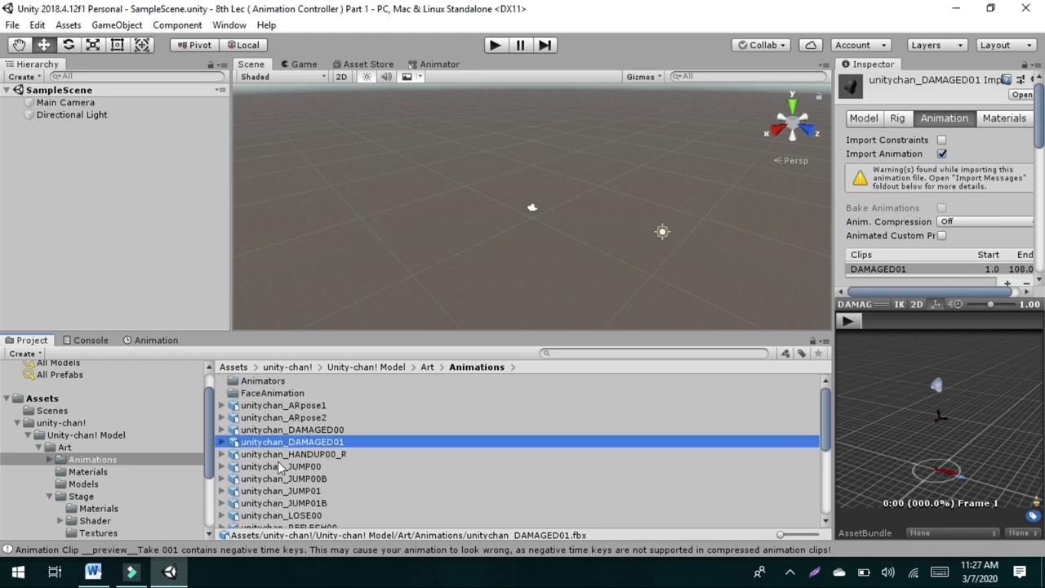
{"action": "left_click", "coordinate": [235, 27]}
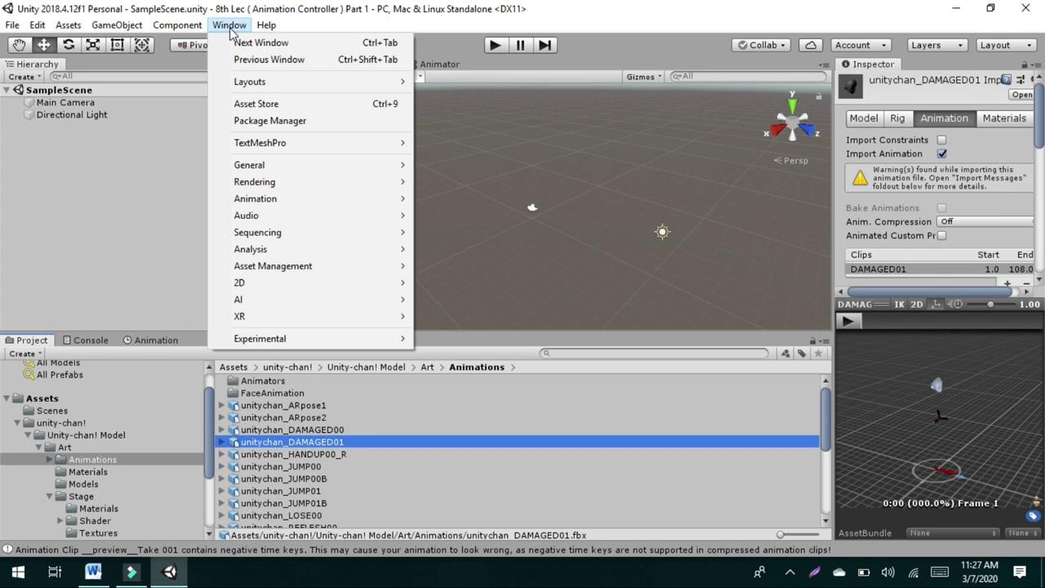
{"action": "left_click", "coordinate": [160, 124]}
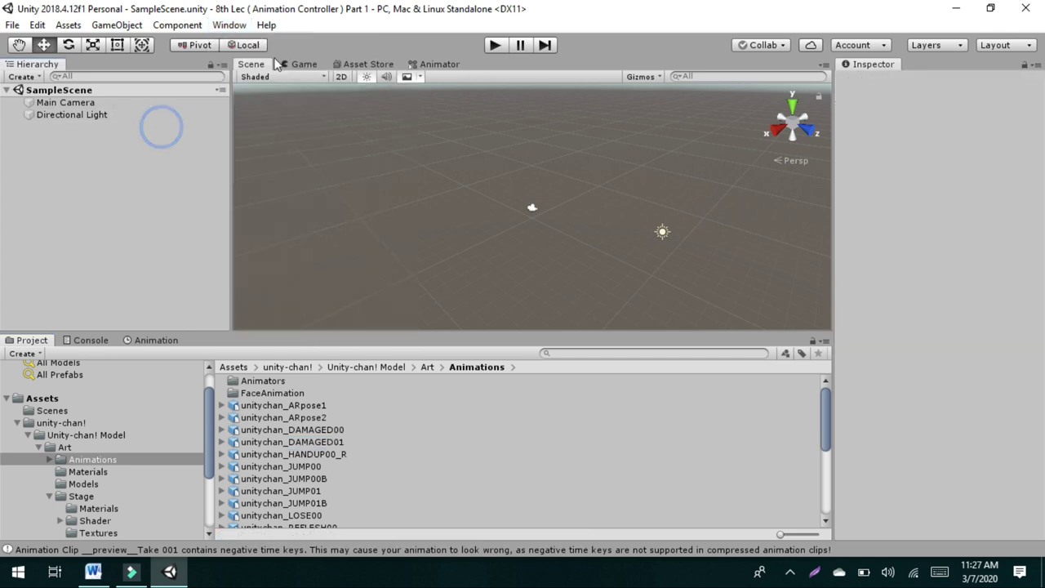
{"action": "left_click", "coordinate": [437, 65]}
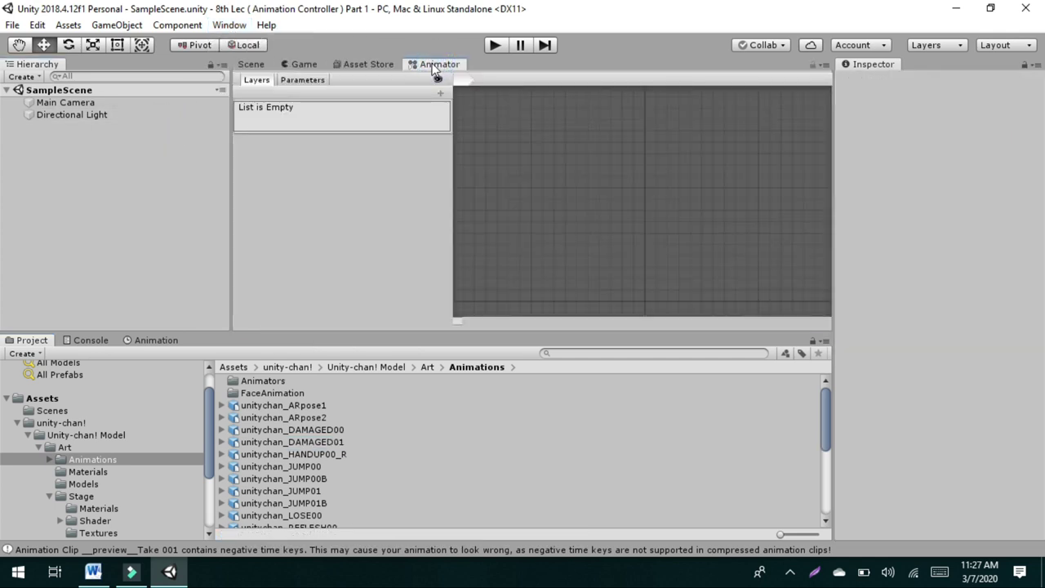
{"action": "left_click", "coordinate": [157, 341]}
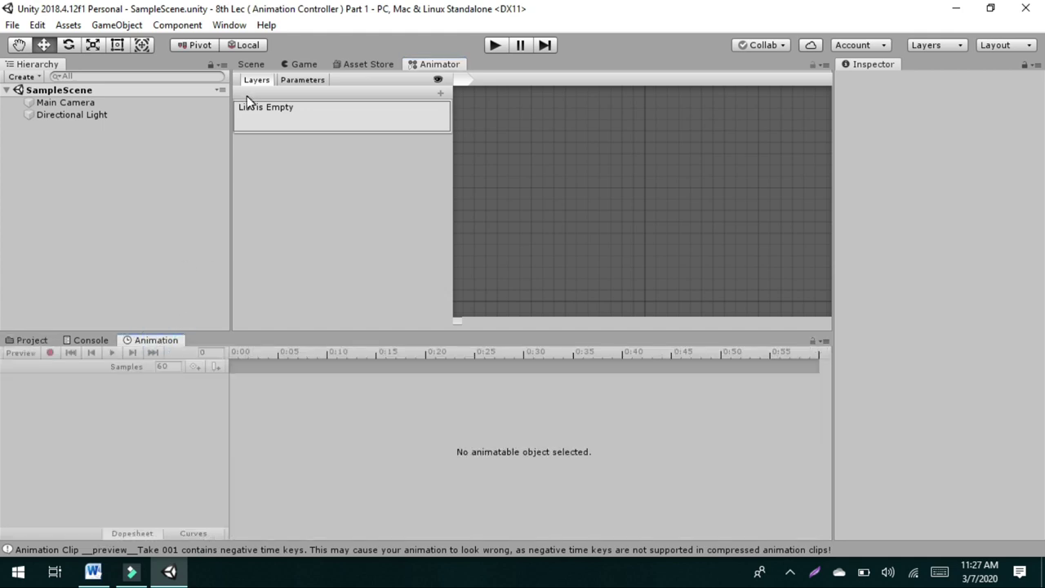
{"action": "left_click", "coordinate": [230, 25]}
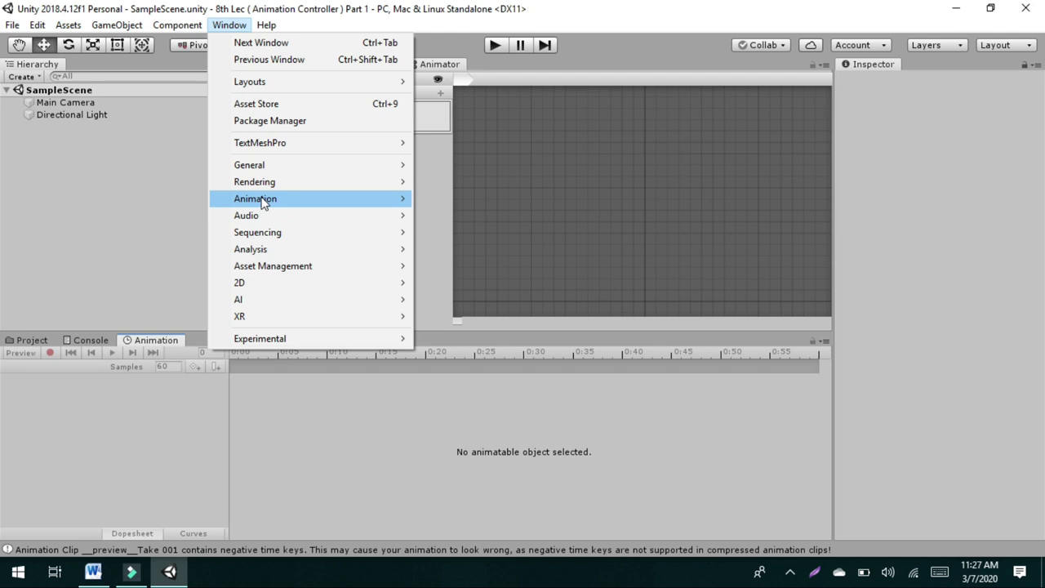
{"action": "mouse_move", "coordinate": [263, 202]}
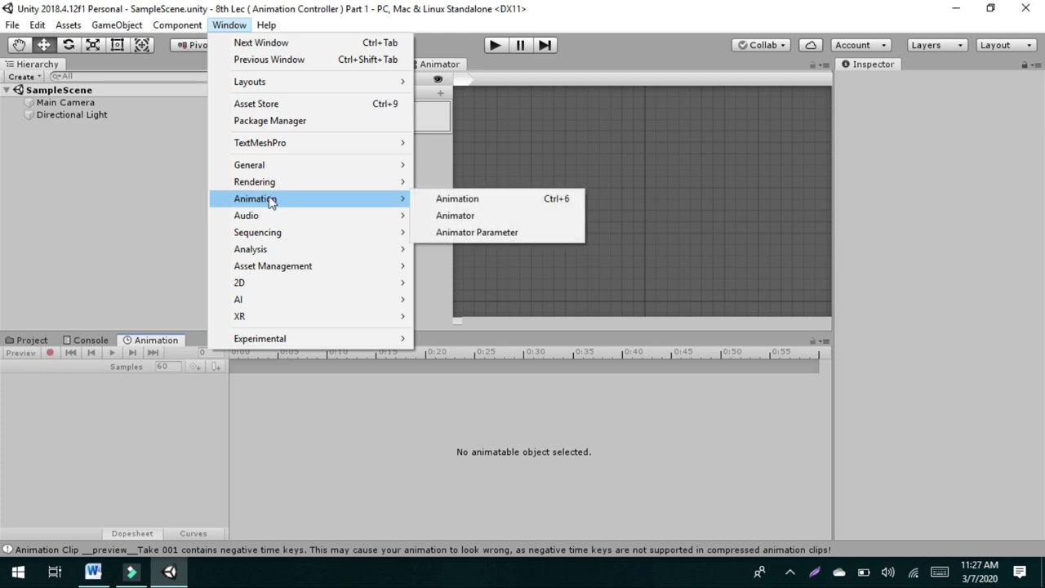
{"action": "left_click", "coordinate": [446, 201]}
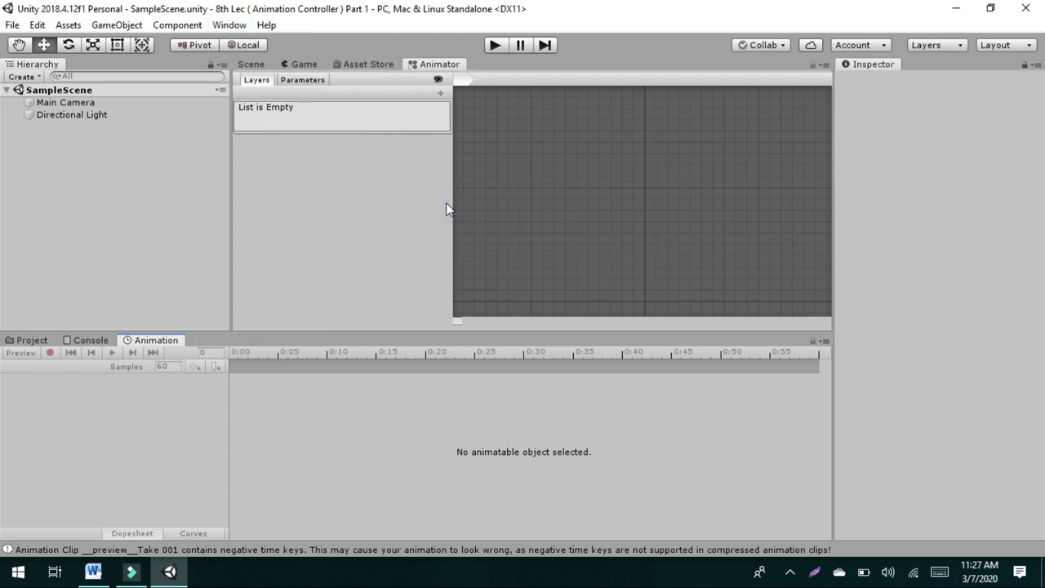
{"action": "left_click", "coordinate": [164, 344]}
{"action": "left_click", "coordinate": [32, 339]}
{"action": "left_click", "coordinate": [253, 64]}
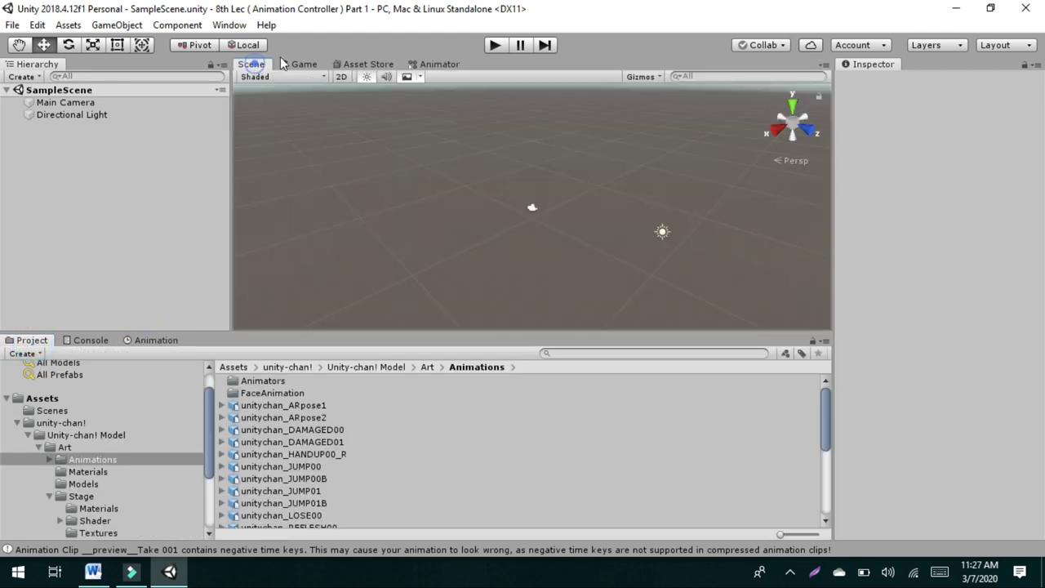
{"action": "left_click", "coordinate": [230, 24]}
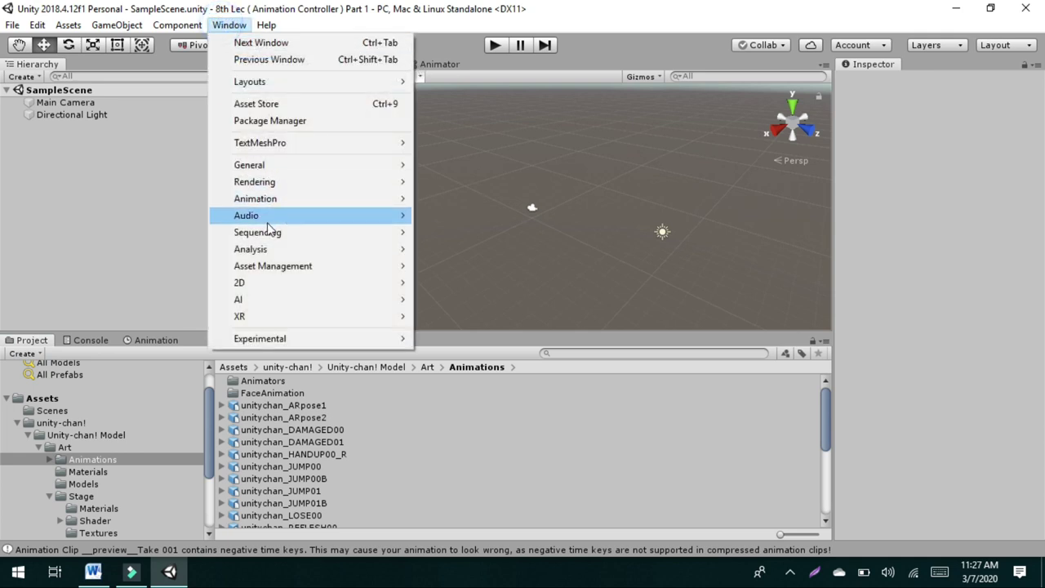
{"action": "mouse_move", "coordinate": [281, 200]}
{"action": "left_click", "coordinate": [434, 215]}
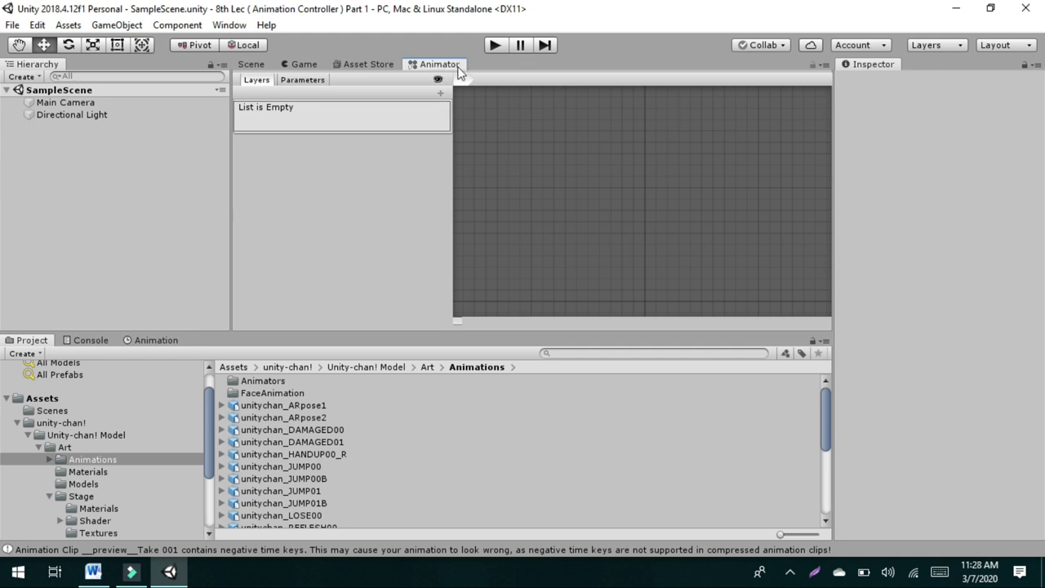
{"action": "left_click", "coordinate": [253, 65]}
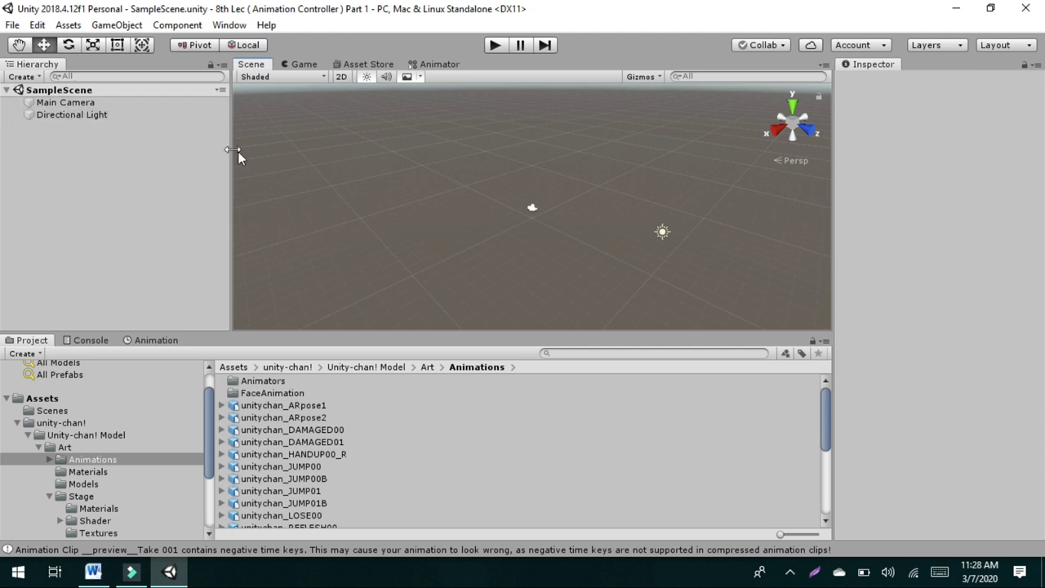
Add a Plane object to the scene and frame it in the Scene view.
{"action": "left_click_drag", "start_coordinate": [230, 155], "coordinate": [189, 155]}
{"action": "left_click", "coordinate": [62, 103]}
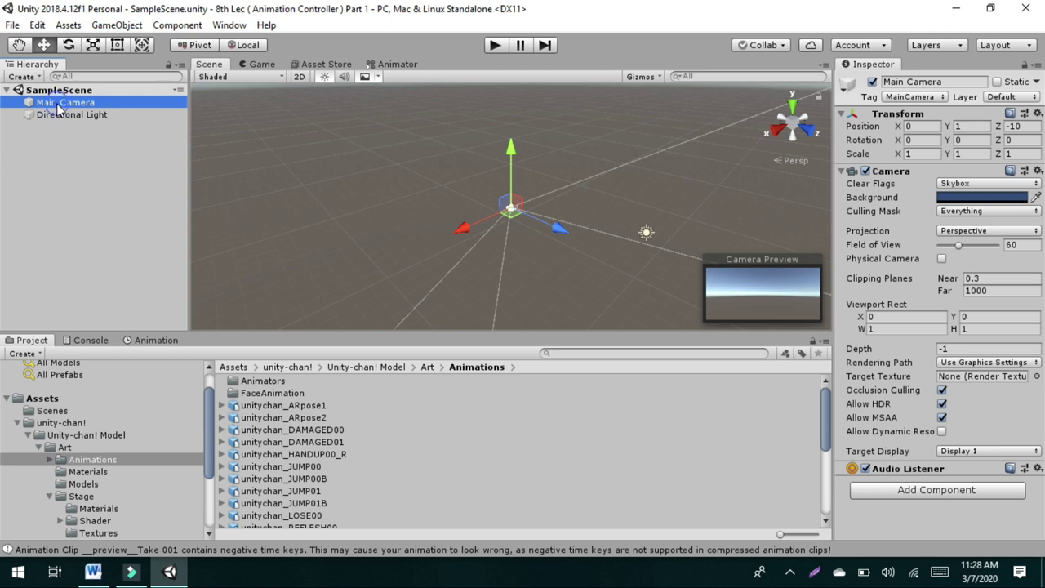
{"action": "left_click", "coordinate": [43, 79]}
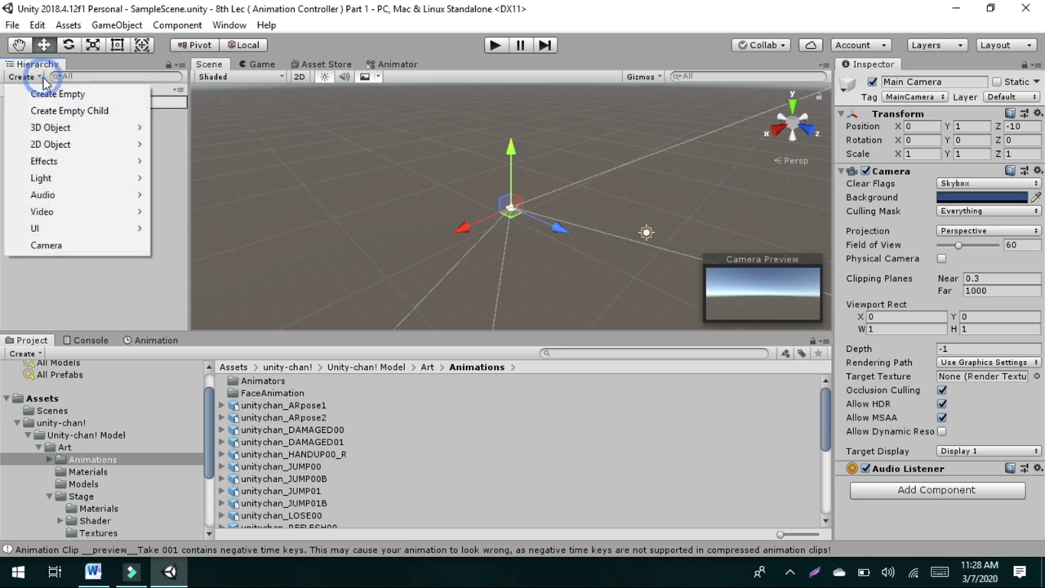
{"action": "mouse_move", "coordinate": [110, 131]}
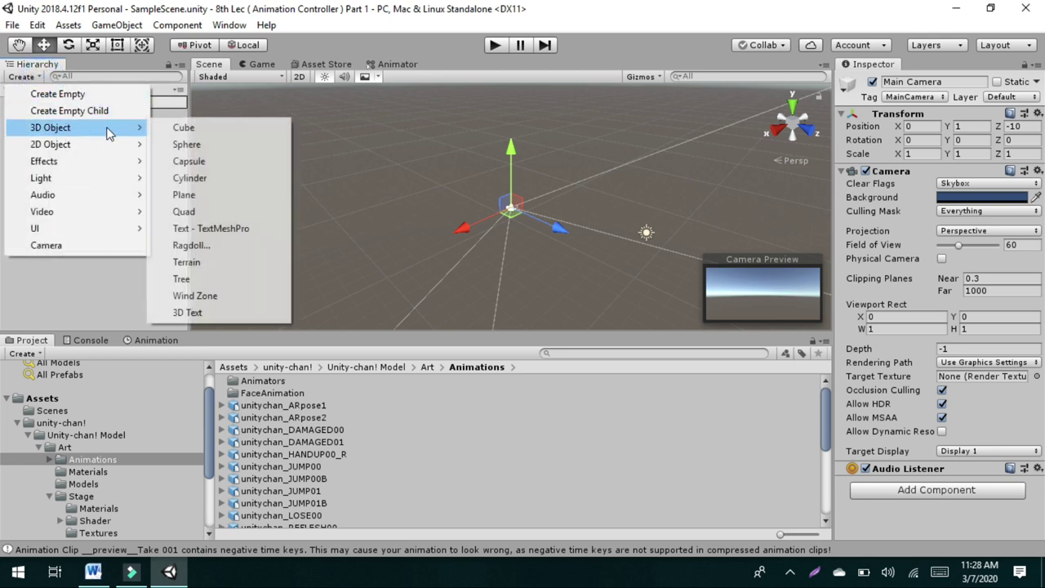
{"action": "left_click", "coordinate": [194, 199]}
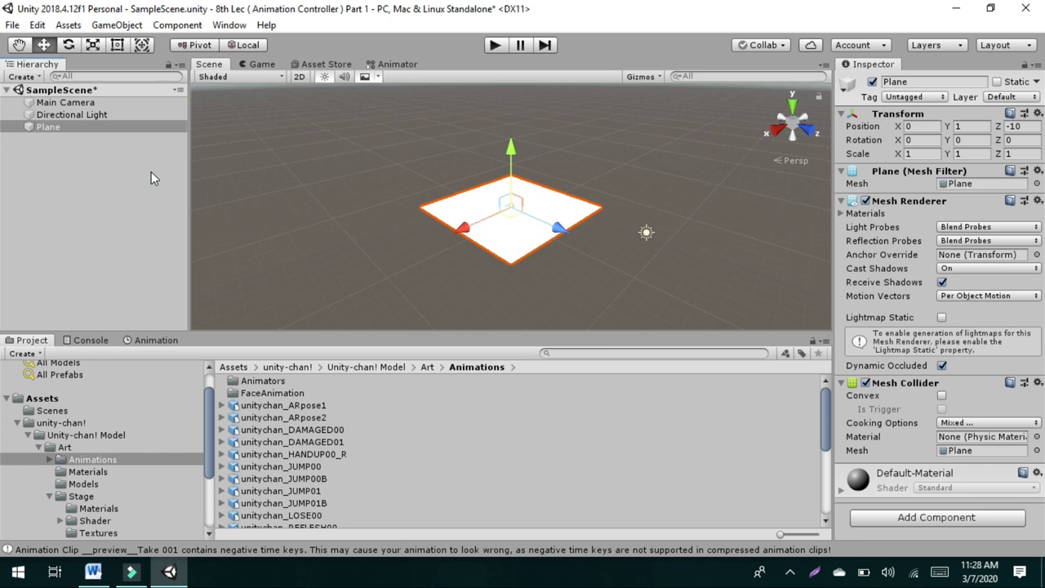
{"action": "left_click", "coordinate": [46, 130]}
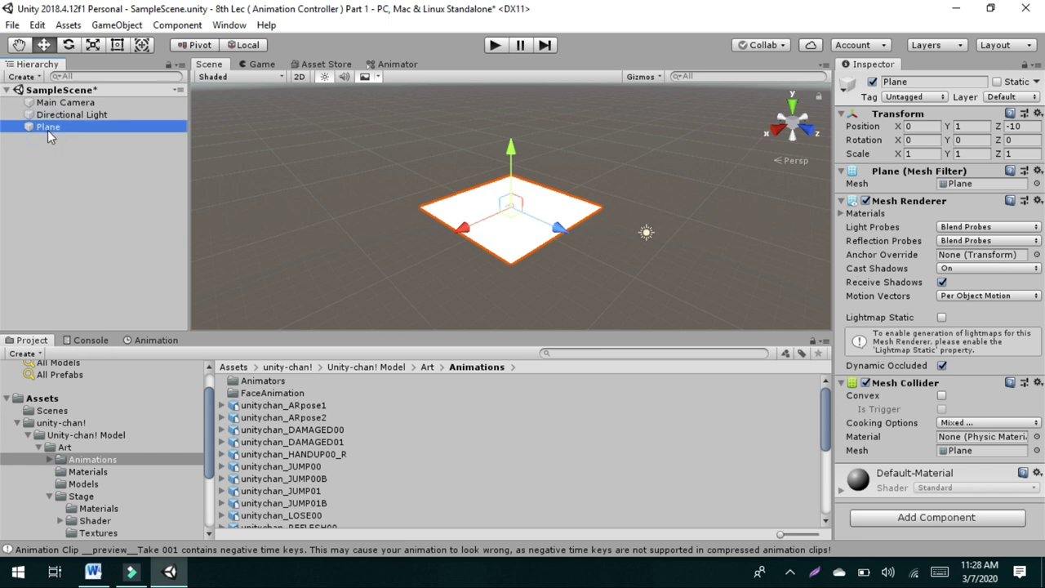
{"action": "double_click", "coordinate": [47, 130]}
Rename the Plane to 'Ground'.
{"action": "right_click", "coordinate": [48, 128]}
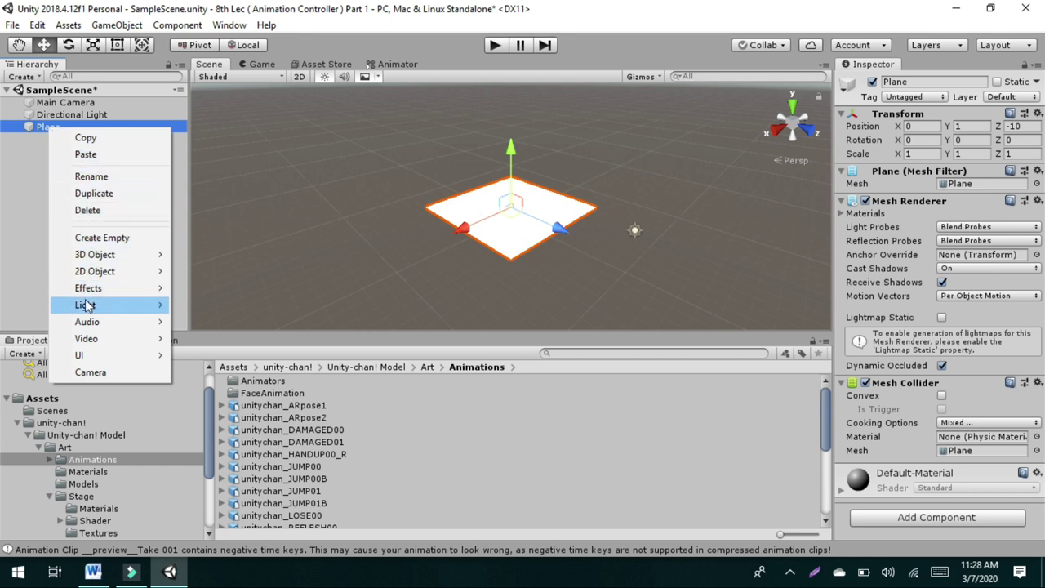
{"action": "left_click", "coordinate": [92, 176]}
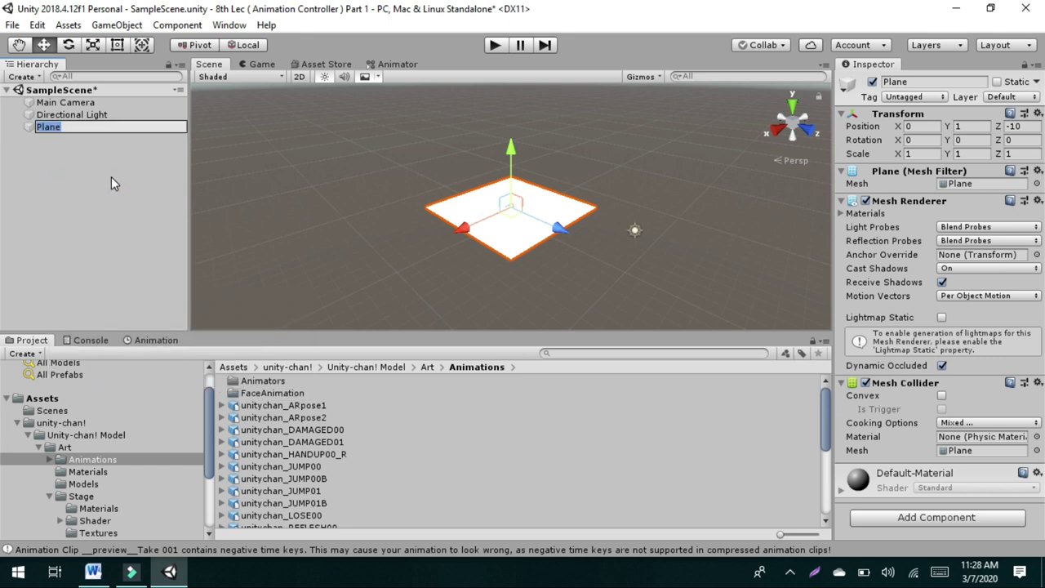
{"action": "type", "text": "Ground"}
{"action": "key", "text": "Return"}
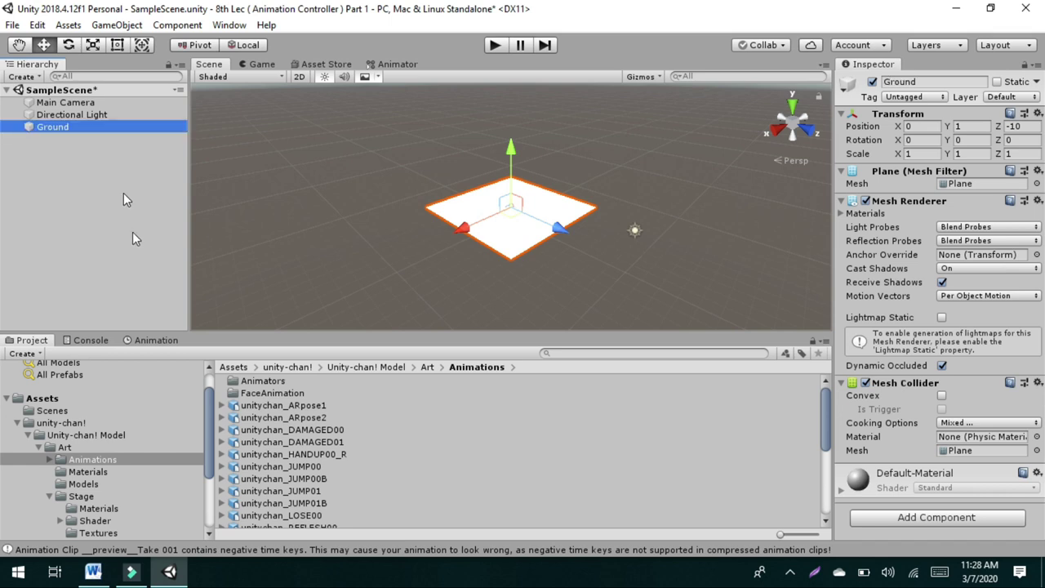
Create an empty folder named 'Animation' at the top level of Assets.
{"action": "left_click_drag", "start_coordinate": [208, 395], "coordinate": [208, 383]}
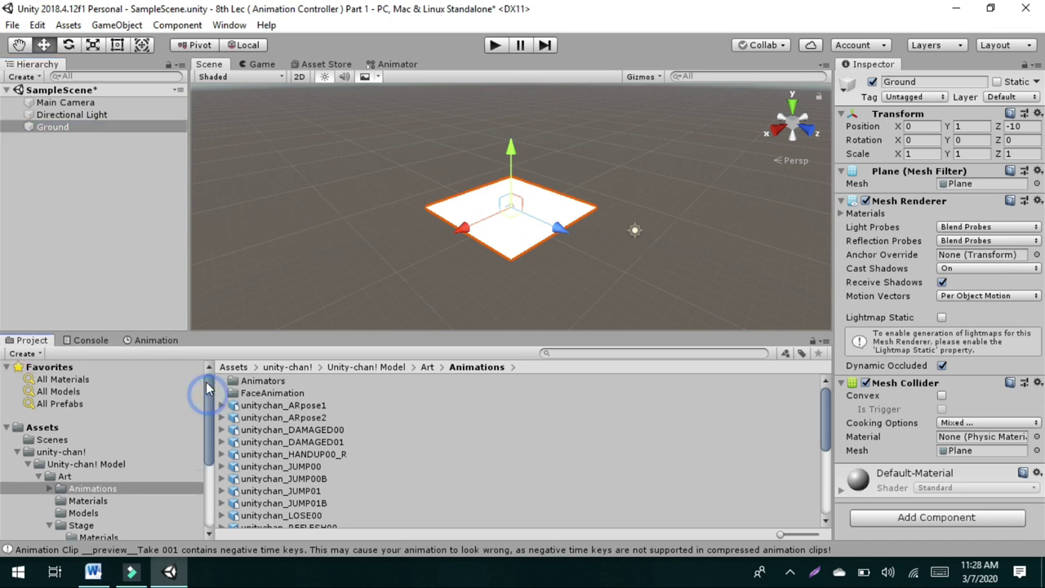
{"action": "left_click", "coordinate": [43, 427]}
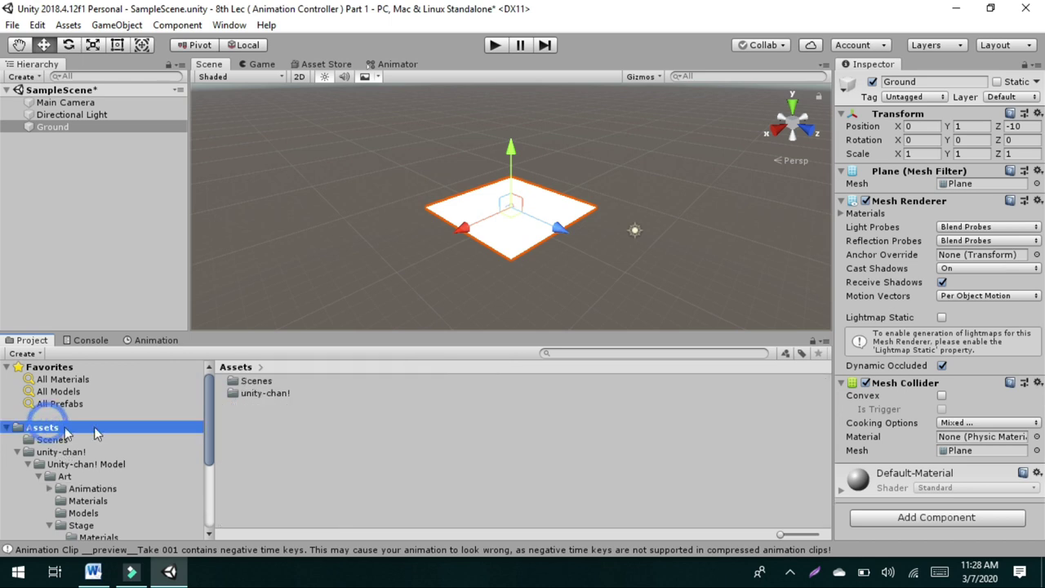
{"action": "right_click", "coordinate": [278, 439]}
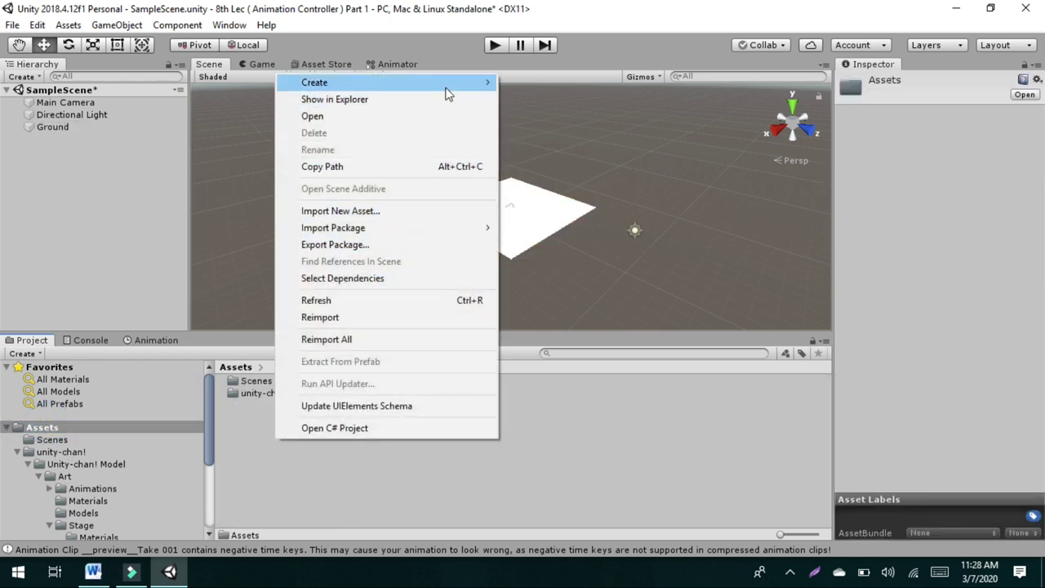
{"action": "mouse_move", "coordinate": [449, 89]}
{"action": "left_click", "coordinate": [534, 13]}
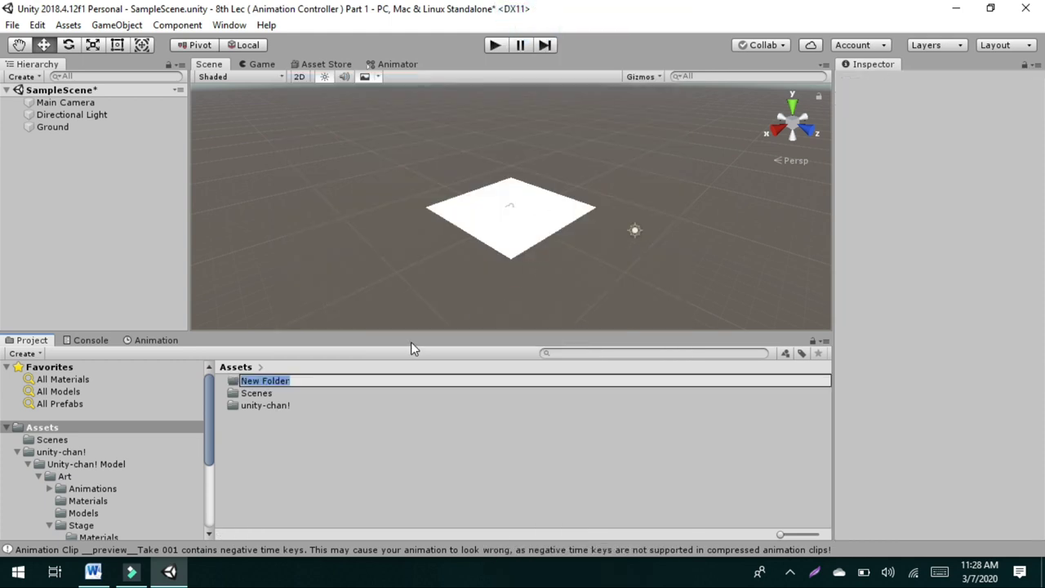
{"action": "type", "text": "Animation"}
{"action": "key", "text": "Return"}
{"action": "key", "text": "Return"}
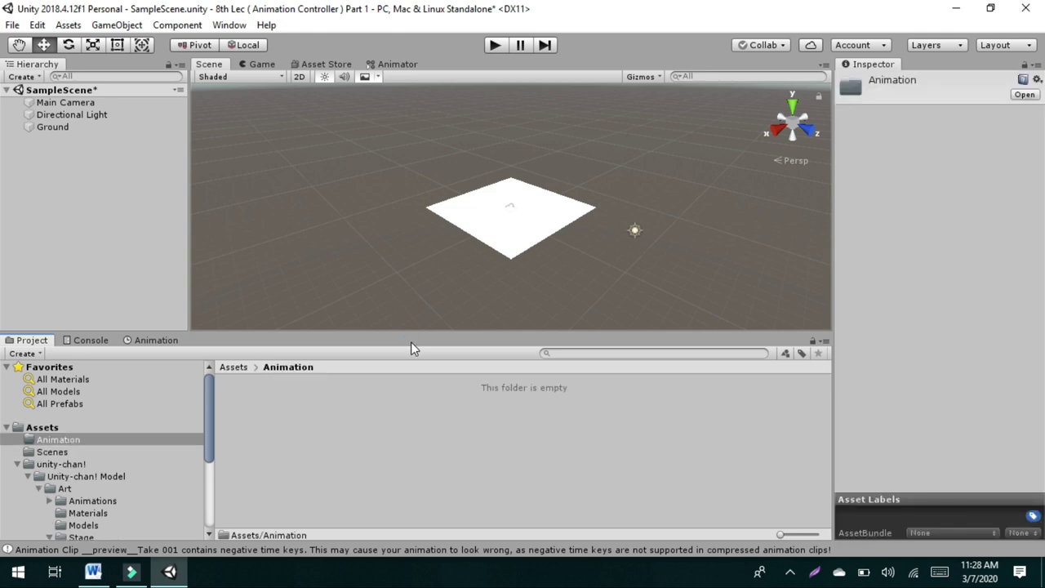
Create an Animator Controller in Animation and name it 'My Animator Controller'.
{"action": "right_click", "coordinate": [268, 416]}
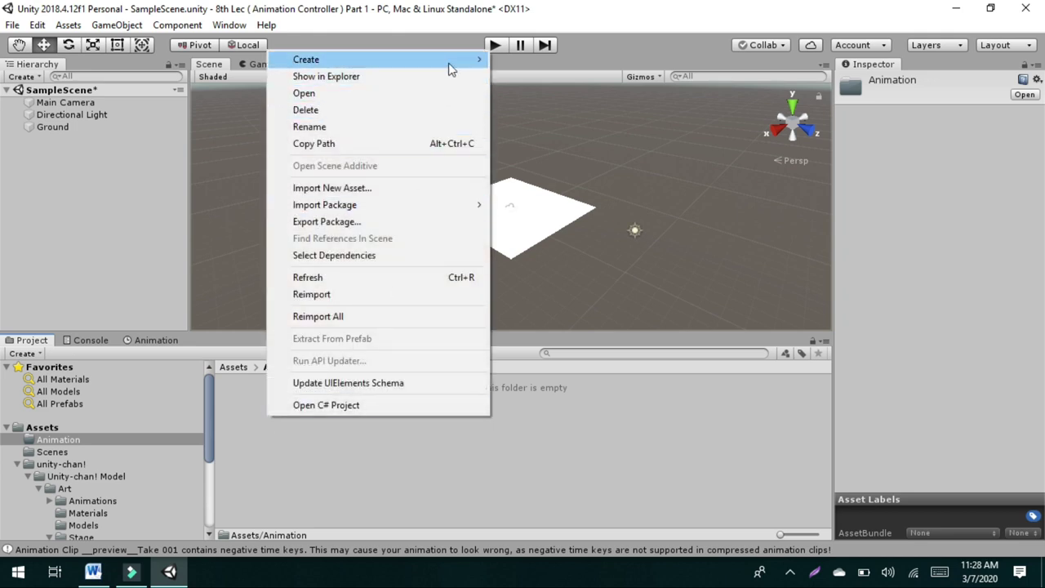
{"action": "mouse_move", "coordinate": [451, 69]}
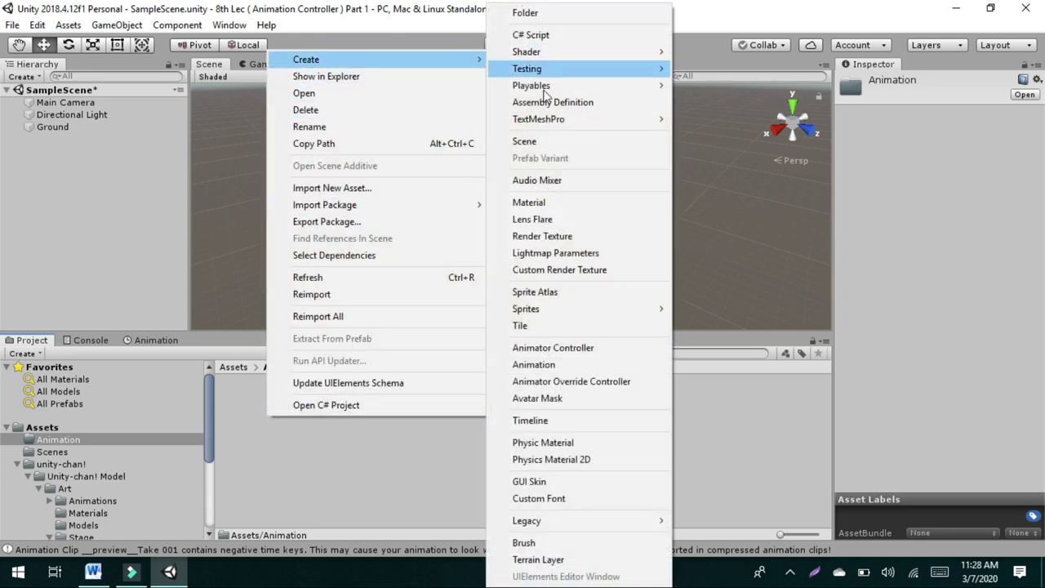
{"action": "left_click", "coordinate": [560, 351]}
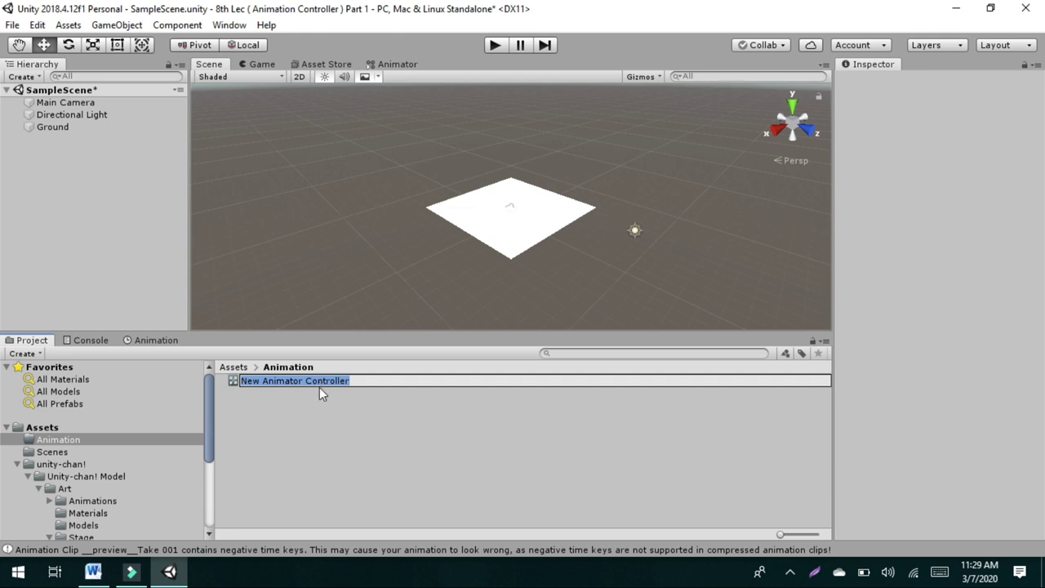
{"action": "type", "text": "Animat"}
{"action": "key", "text": "BackSpace"}
{"action": "key", "text": "BackSpace"}
{"action": "key", "text": "BackSpace"}
{"action": "key", "text": "BackSpace"}
{"action": "key", "text": "BackSpace"}
{"action": "key", "text": "BackSpace"}
{"action": "type", "text": "My Animator Controller"}
{"action": "key", "text": "Return"}
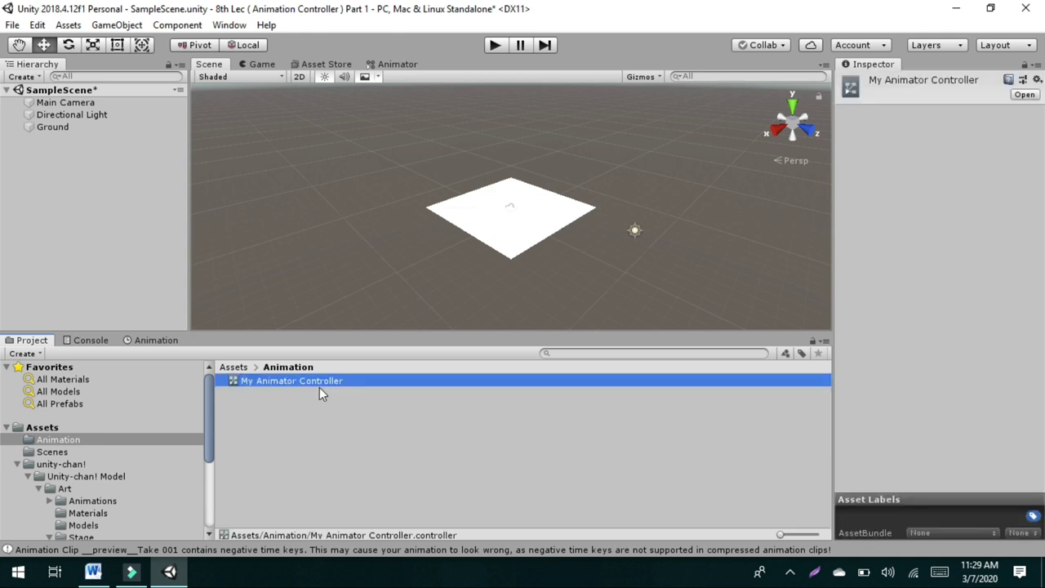
Open My Animator Controller and stack Entry and Exit beneath Any State in one column.
{"action": "double_click", "coordinate": [275, 386]}
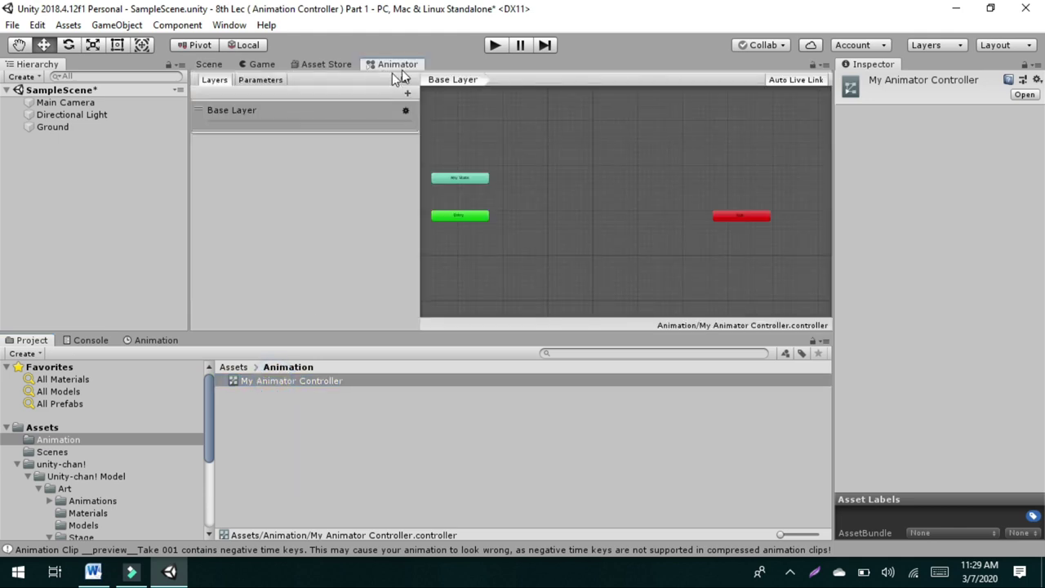
{"action": "left_click_drag", "start_coordinate": [418, 151], "coordinate": [492, 115]}
{"action": "left_click_drag", "start_coordinate": [375, 217], "coordinate": [517, 133]}
{"action": "left_click_drag", "start_coordinate": [633, 217], "coordinate": [493, 150]}
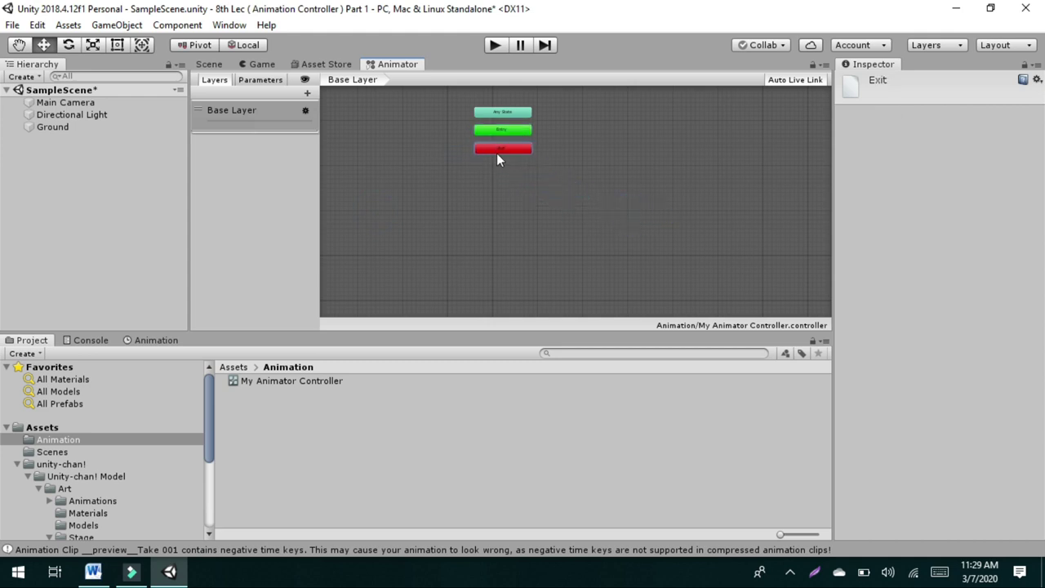
{"action": "scroll", "coordinate": [520, 179], "scroll_direction": "up", "scroll_amount": 4}
{"action": "middle_click_drag", "start_coordinate": [520, 187], "coordinate": [564, 280]}
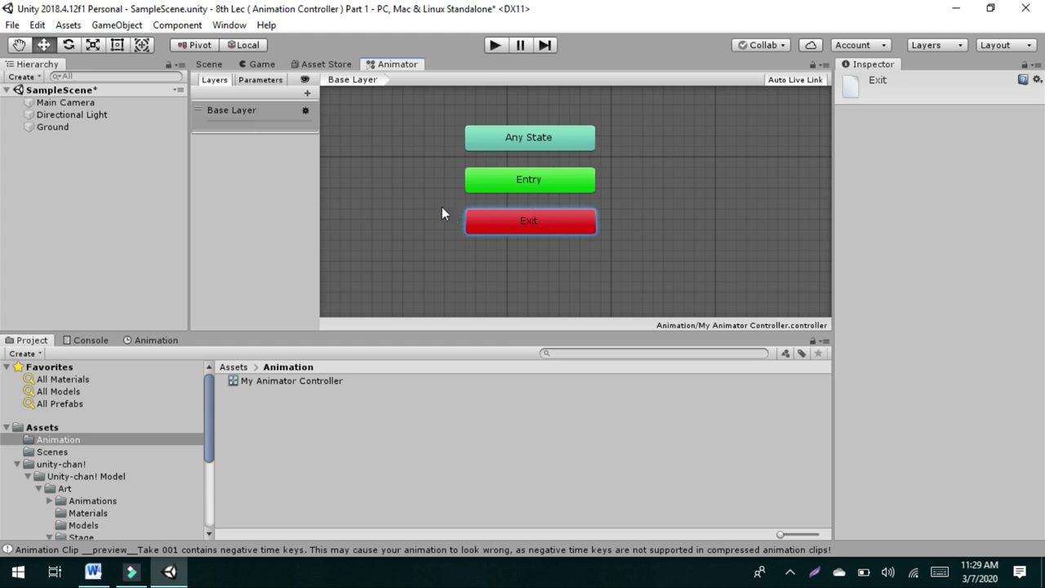
Inspect the Entry, Any State and Exit nodes, then restore the layers panel width.
{"action": "left_click", "coordinate": [509, 179]}
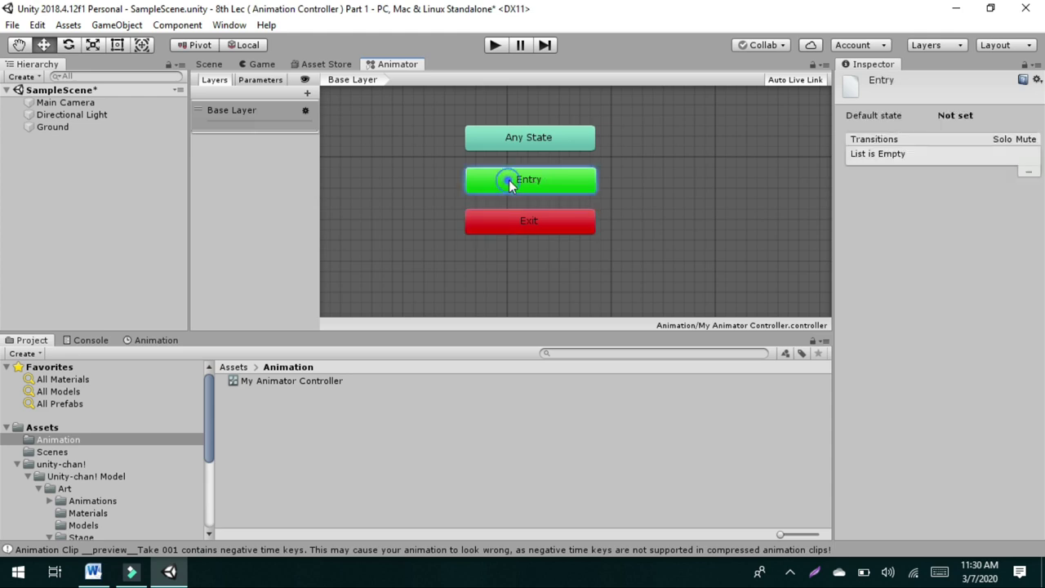
{"action": "left_click", "coordinate": [537, 139]}
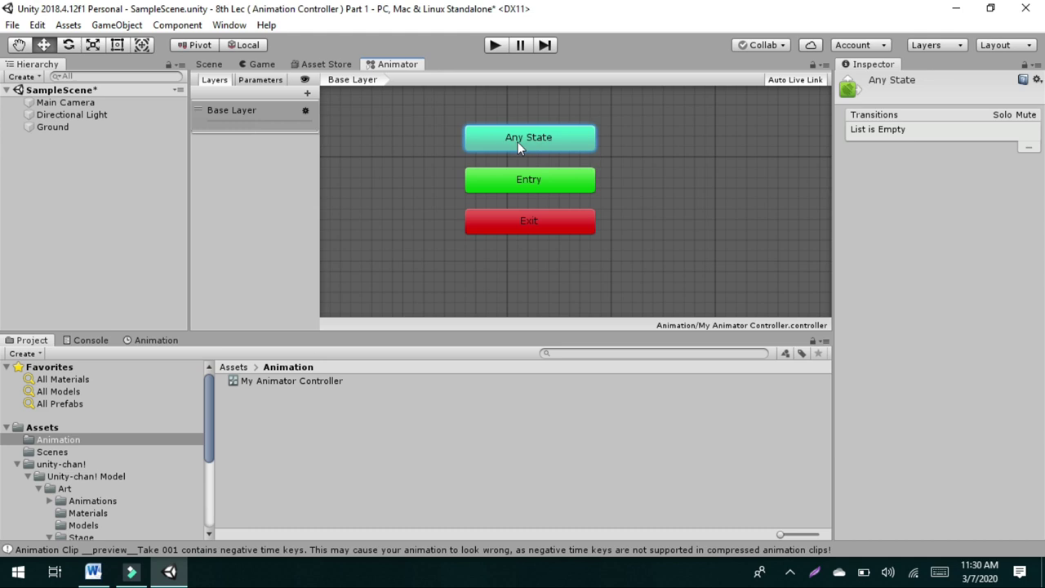
{"action": "left_click", "coordinate": [531, 230]}
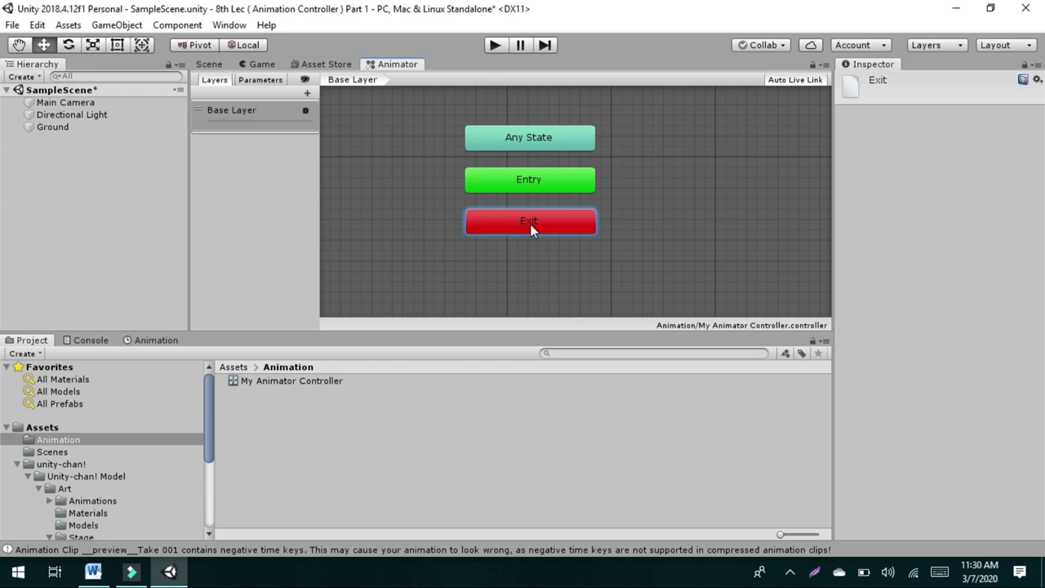
{"action": "left_click_drag", "start_coordinate": [324, 181], "coordinate": [436, 180]}
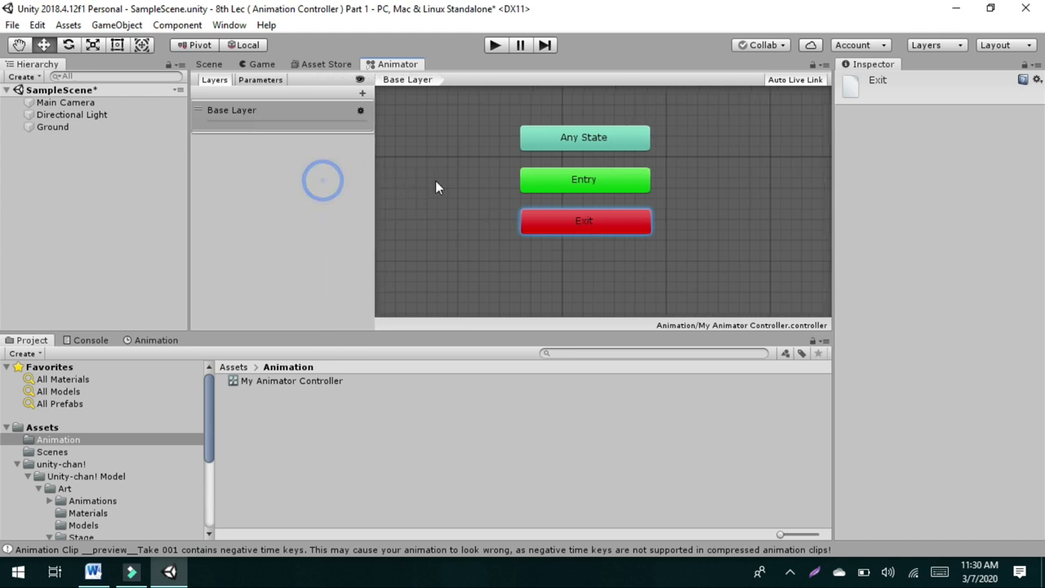
{"action": "left_click", "coordinate": [285, 384]}
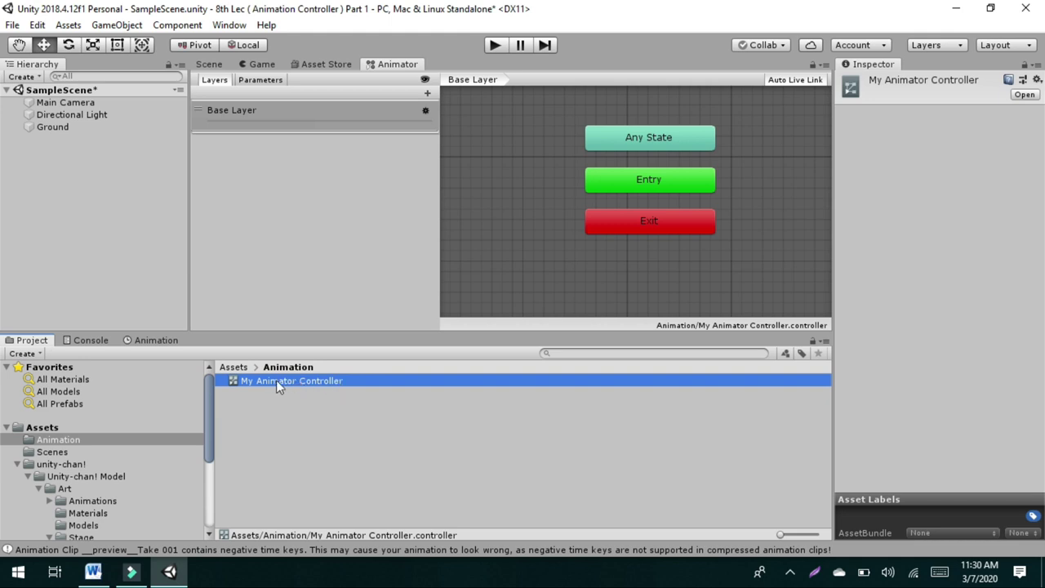
Return to the Scene view and select the Ground object.
{"action": "left_click", "coordinate": [210, 64]}
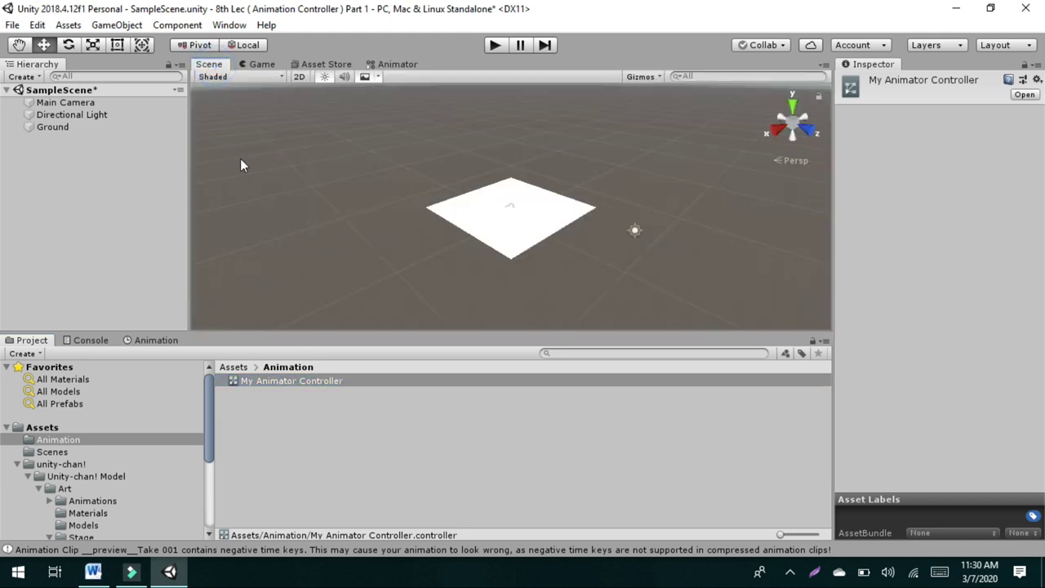
{"action": "left_click_drag", "start_coordinate": [186, 163], "coordinate": [190, 163]}
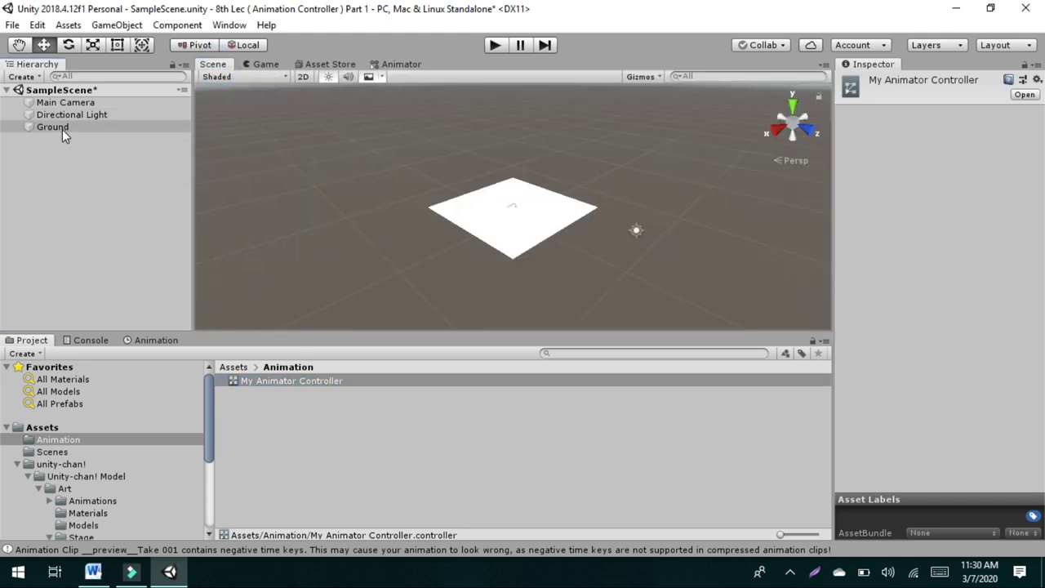
{"action": "left_click", "coordinate": [62, 129]}
{"action": "scroll", "coordinate": [441, 207], "scroll_direction": "up", "scroll_amount": 2}
{"action": "scroll", "coordinate": [440, 206], "scroll_direction": "up", "scroll_amount": 3}
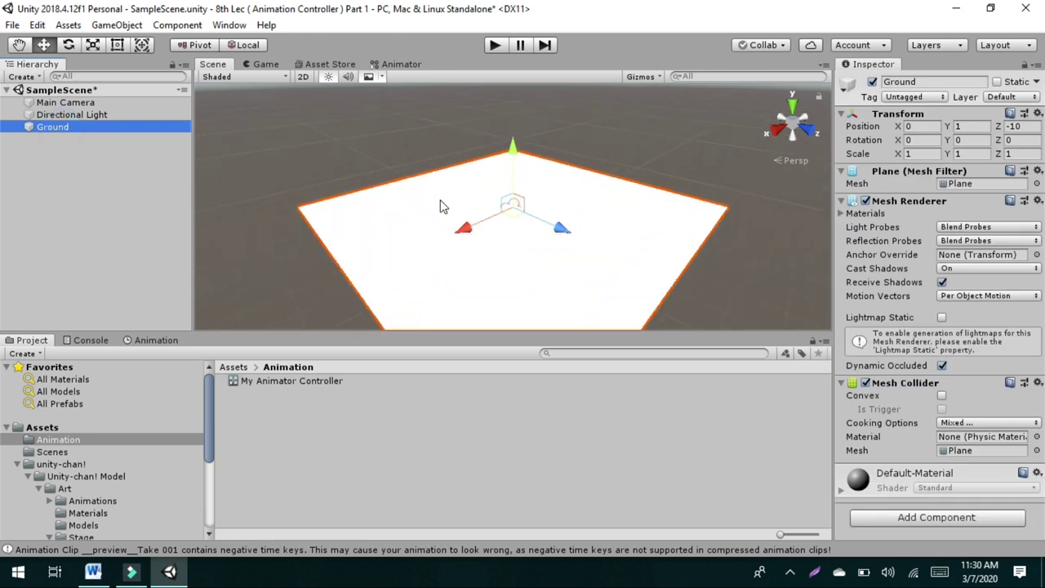
{"action": "left_click_drag", "start_coordinate": [205, 391], "coordinate": [205, 418]}
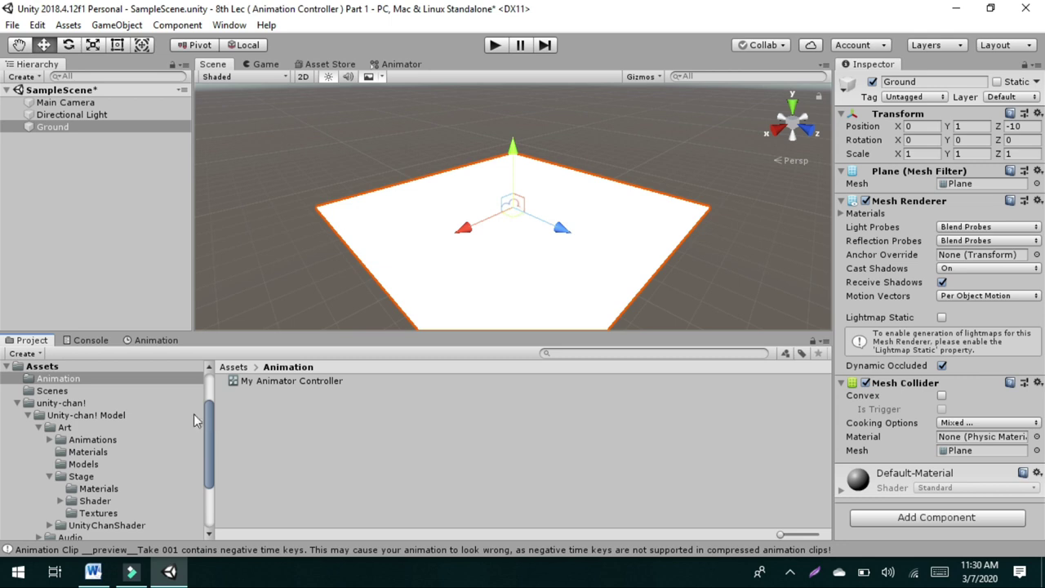
{"action": "scroll", "coordinate": [209, 416], "scroll_direction": "up", "scroll_amount": 3}
{"action": "scroll", "coordinate": [208, 416], "scroll_direction": "down", "scroll_amount": 2}
{"action": "scroll", "coordinate": [209, 416], "scroll_direction": "down", "scroll_amount": 1}
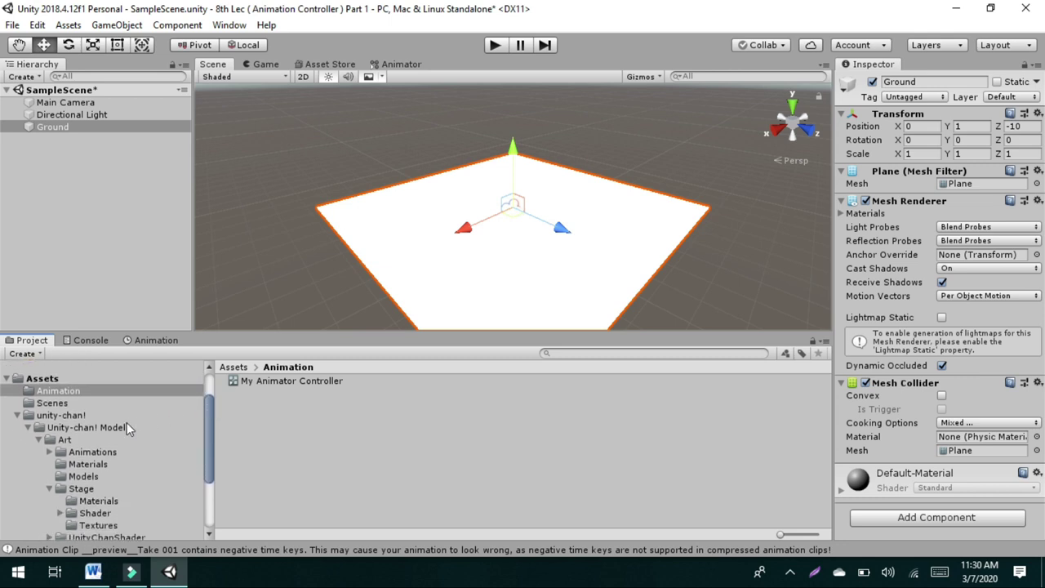
Apply unitychan_tile6 from Art > Stage > Materials to the Ground plane.
{"action": "left_click", "coordinate": [68, 441]}
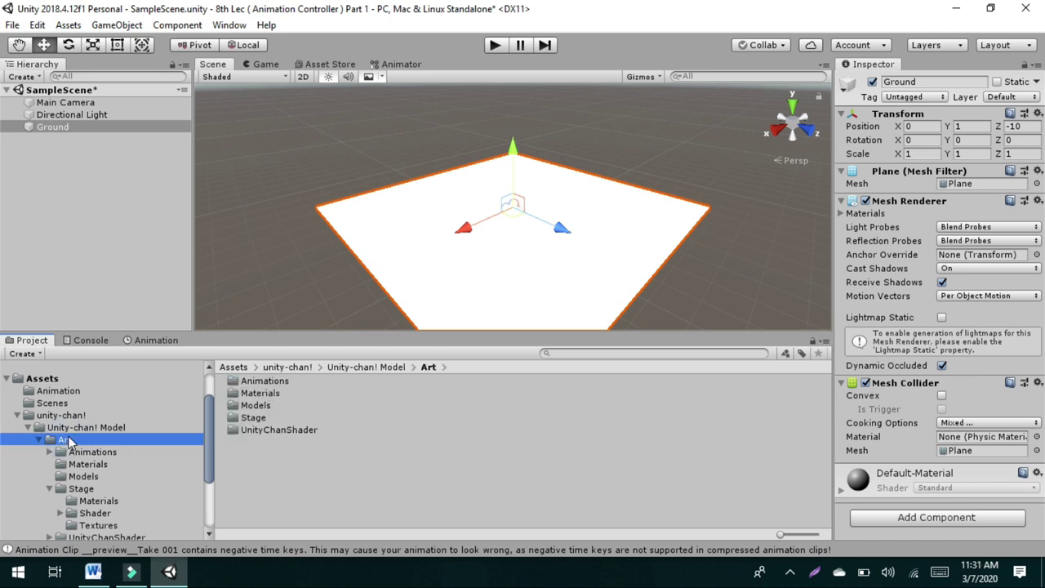
{"action": "left_click", "coordinate": [254, 418]}
{"action": "double_click", "coordinate": [254, 417]}
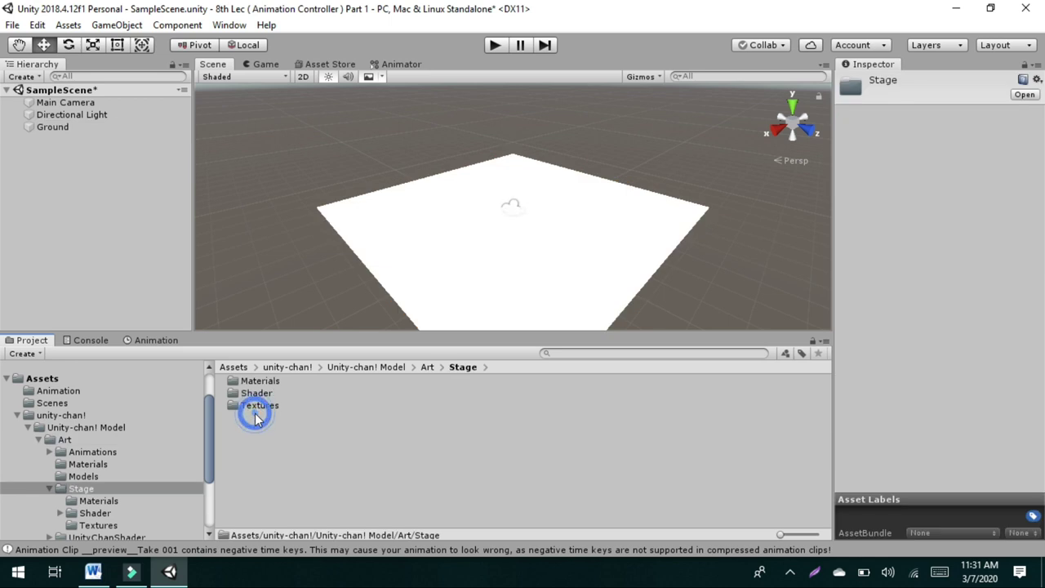
{"action": "left_click", "coordinate": [82, 489]}
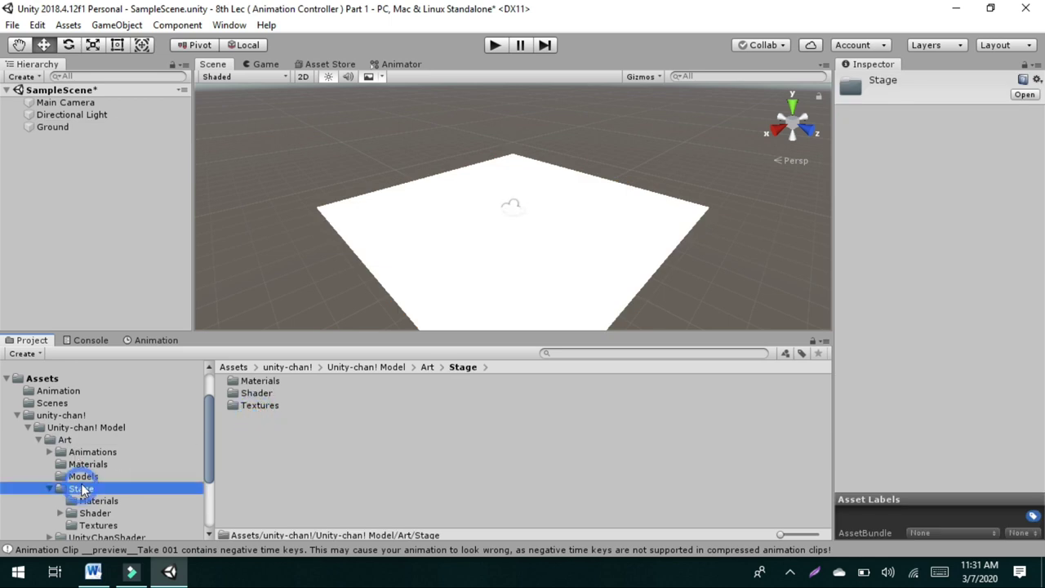
{"action": "double_click", "coordinate": [259, 381]}
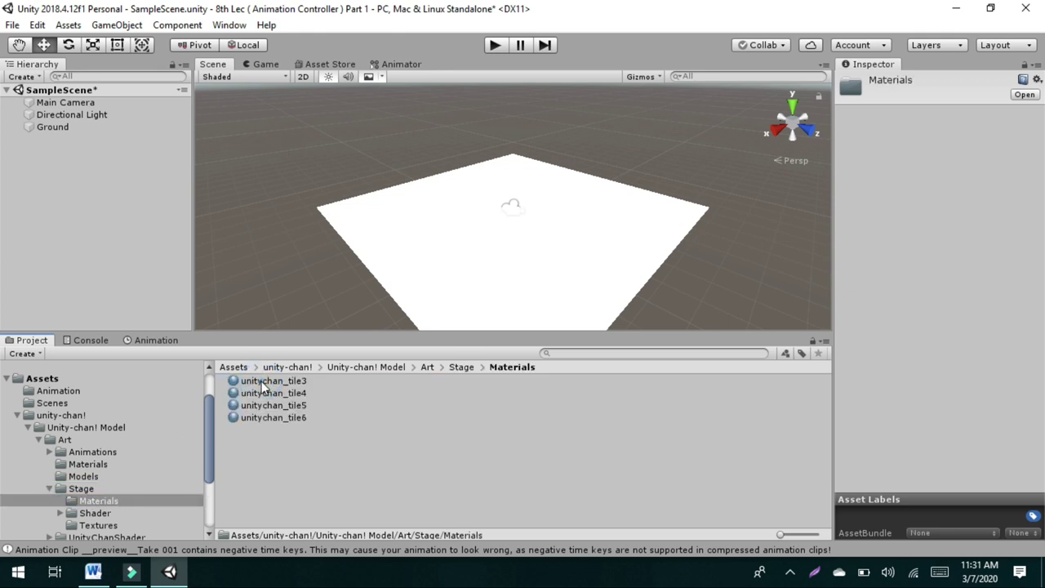
{"action": "left_click_drag", "start_coordinate": [265, 416], "coordinate": [460, 249]}
{"action": "scroll", "coordinate": [542, 244], "scroll_direction": "up", "scroll_amount": 2}
{"action": "scroll", "coordinate": [391, 245], "scroll_direction": "down", "scroll_amount": 3}
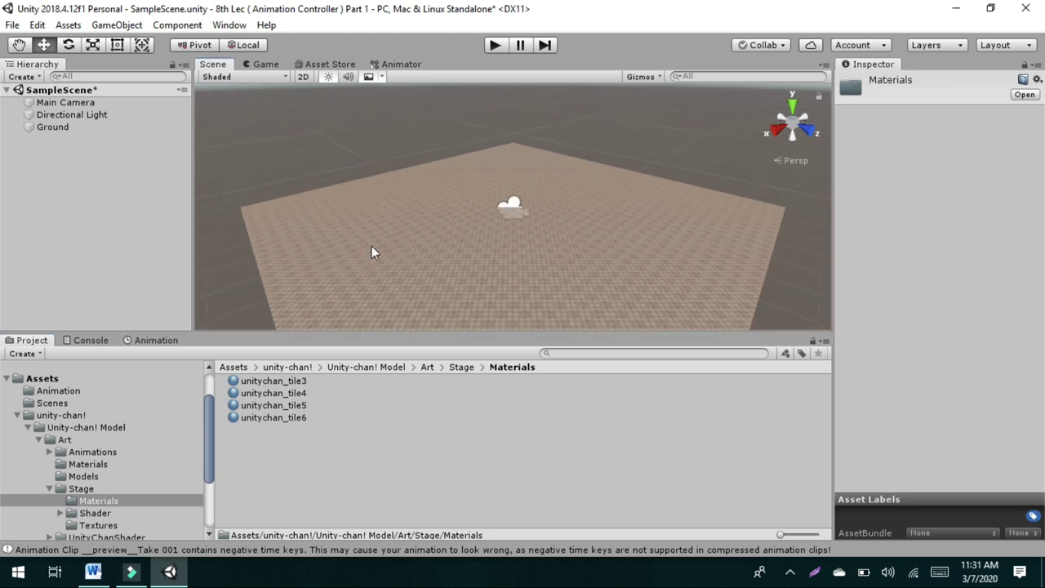
{"action": "scroll", "coordinate": [372, 246], "scroll_direction": "up", "scroll_amount": 4}
Raise the Main Camera to Y 1.42 and check the result in the Game view.
{"action": "scroll", "coordinate": [335, 235], "scroll_direction": "down", "scroll_amount": 2}
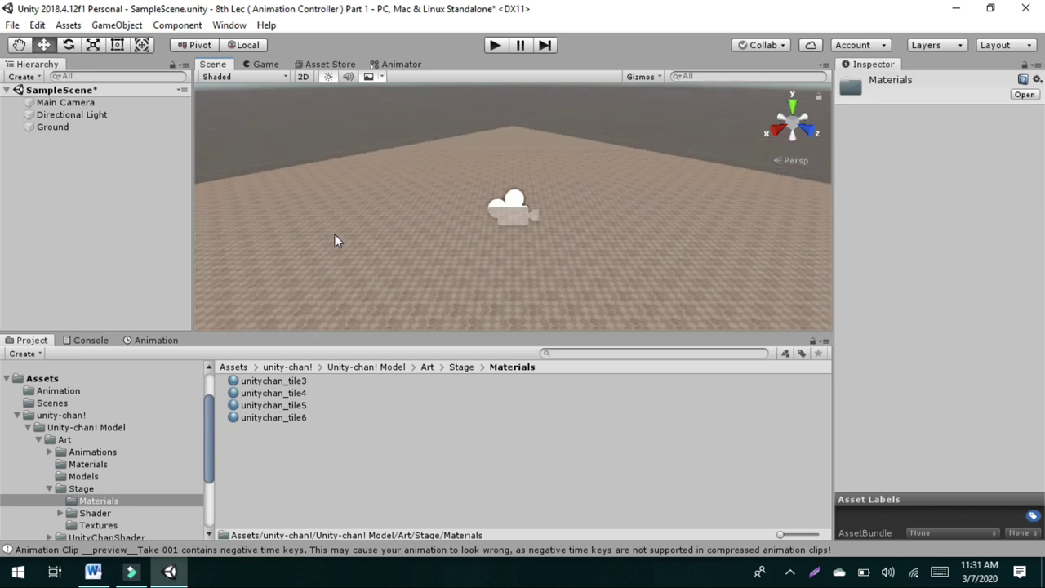
{"action": "left_click", "coordinate": [81, 102]}
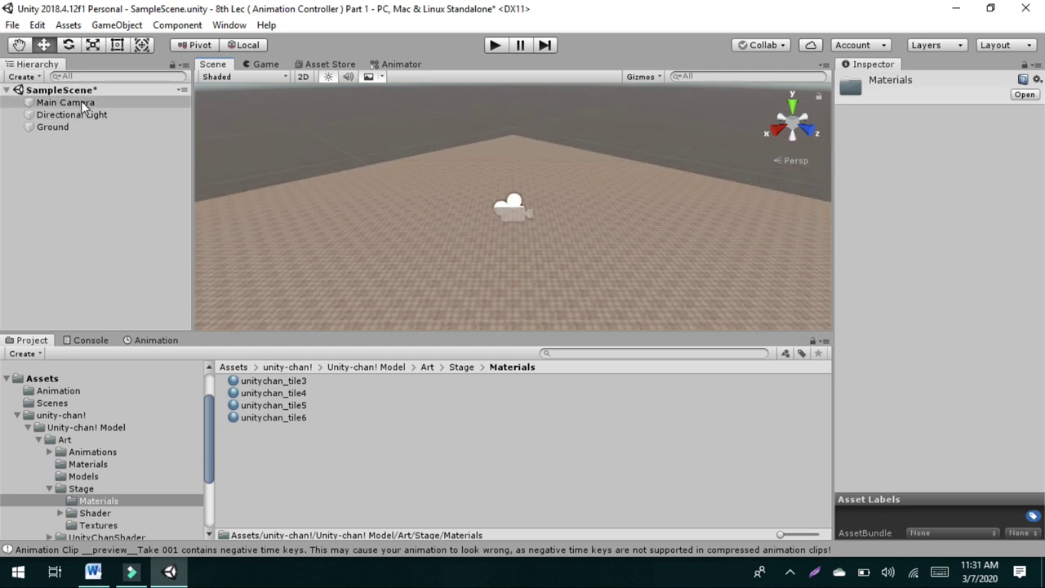
{"action": "left_click_drag", "start_coordinate": [517, 144], "coordinate": [516, 127]}
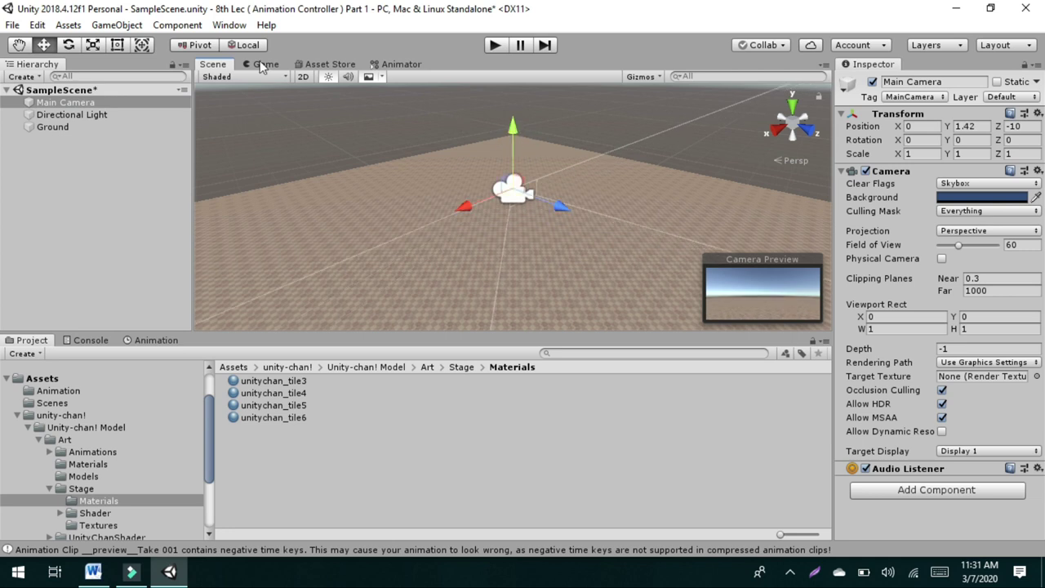
{"action": "left_click", "coordinate": [263, 65]}
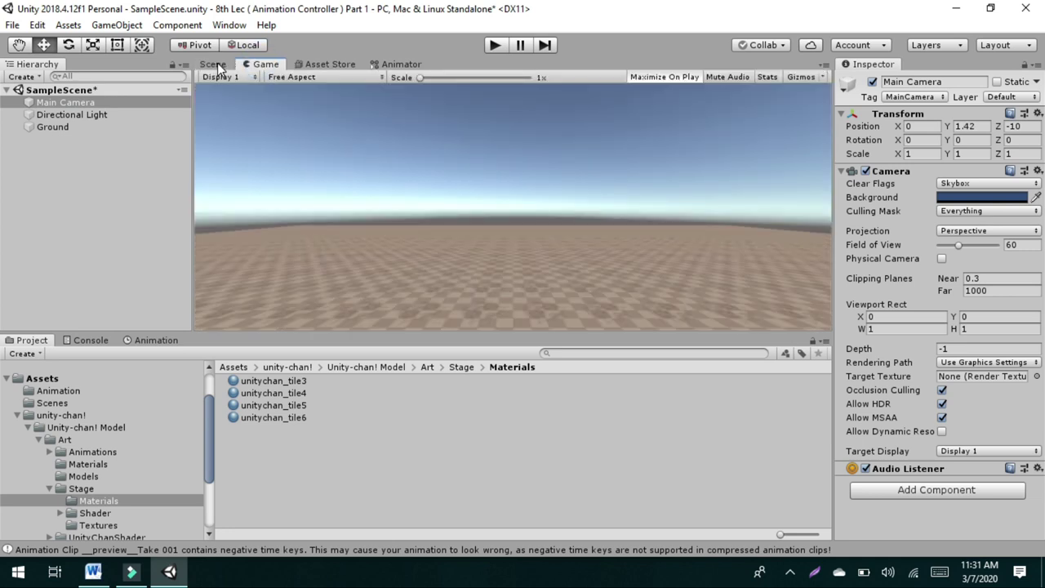
Back in the Scene view, browse to unity-chan! > Unity-chan! Model in the Project browser.
{"action": "left_click", "coordinate": [214, 65]}
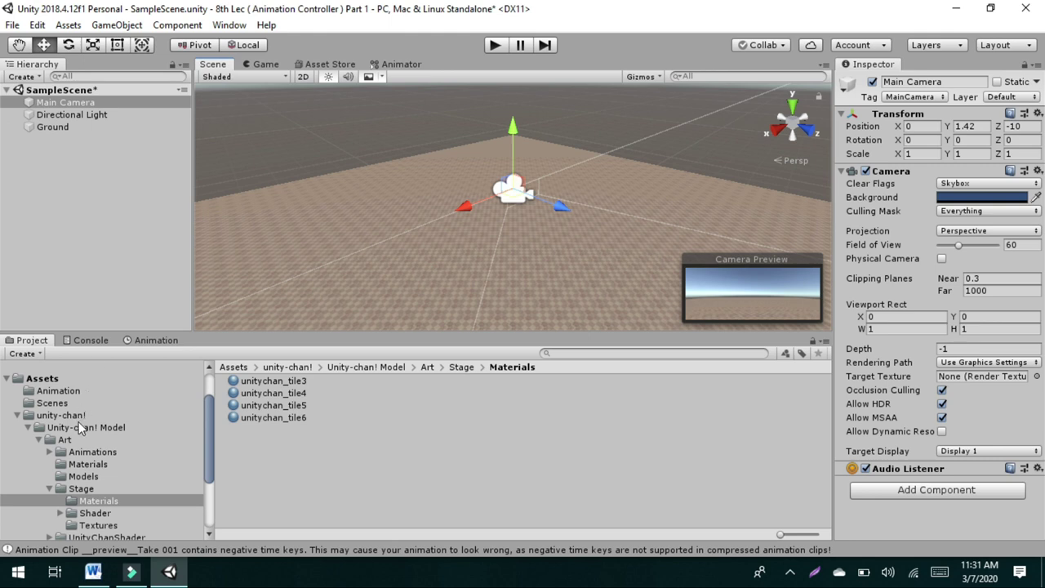
{"action": "left_click", "coordinate": [58, 416]}
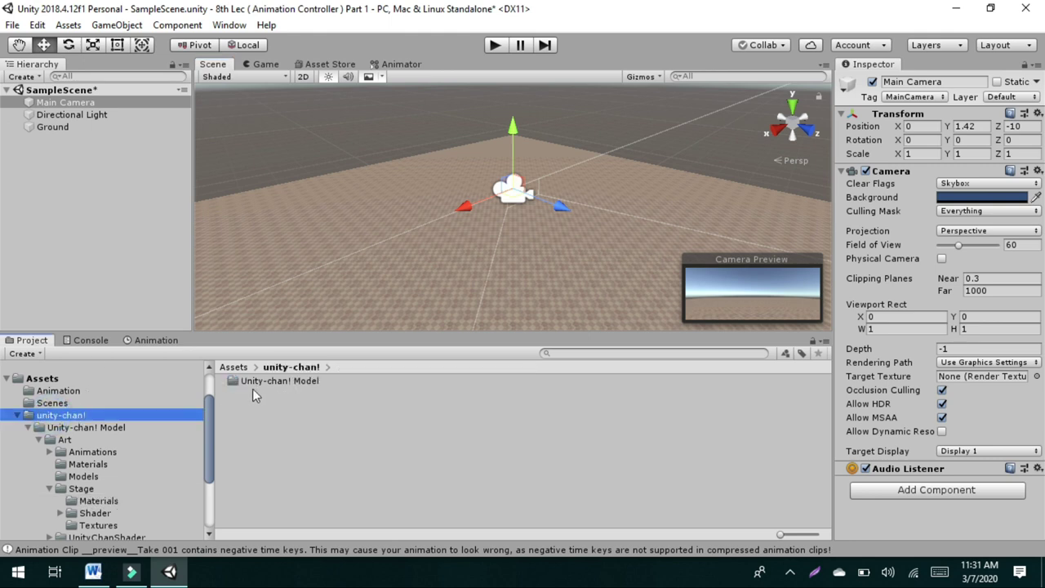
{"action": "double_click", "coordinate": [284, 381]}
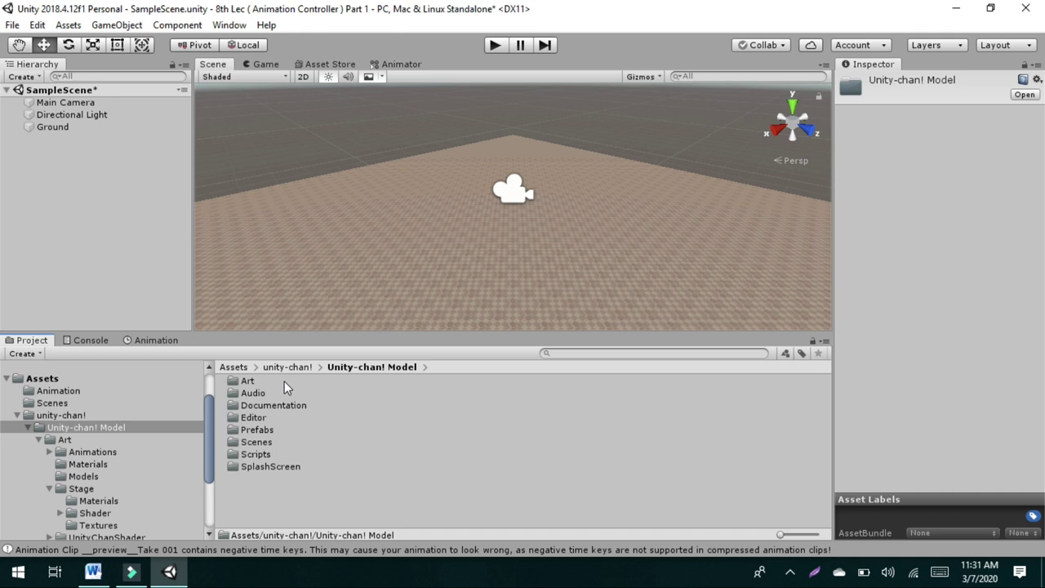
Drop the unitychan prefab from Prefabs into the scene and preview it in the Game view.
{"action": "double_click", "coordinate": [258, 430]}
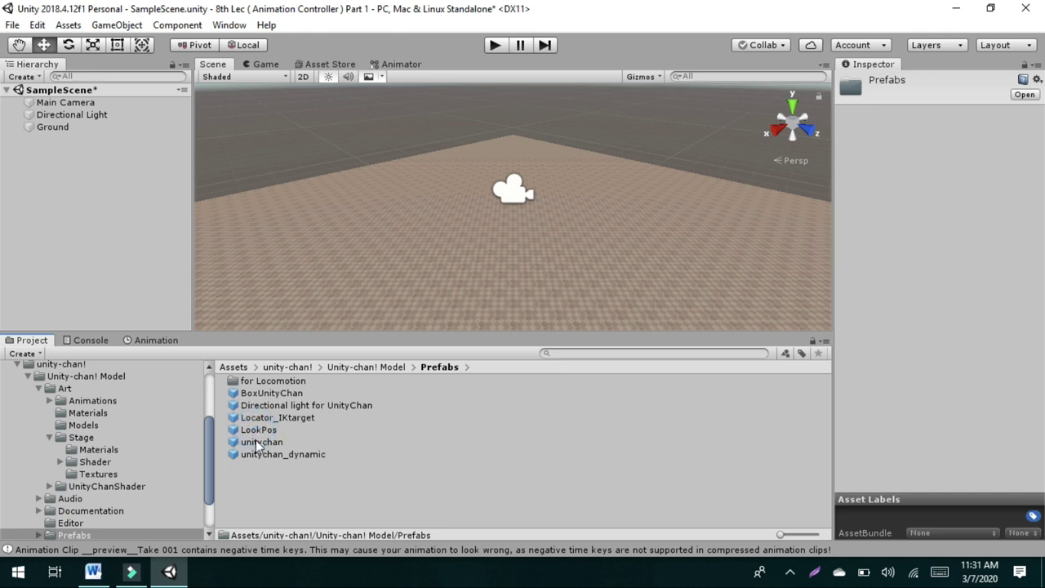
{"action": "left_click", "coordinate": [261, 443]}
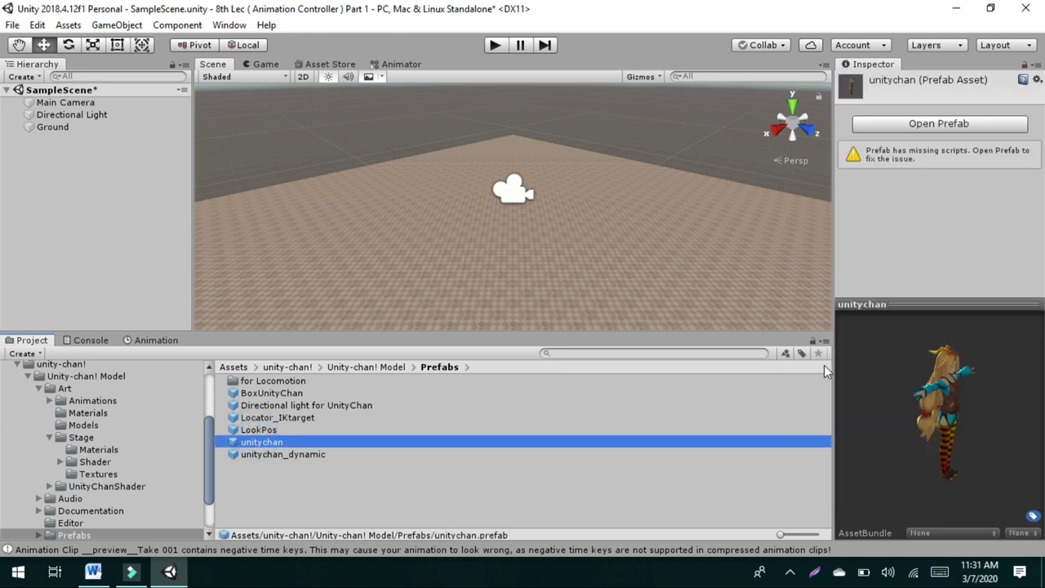
{"action": "left_click_drag", "start_coordinate": [833, 369], "coordinate": [711, 399]}
{"action": "left_click_drag", "start_coordinate": [815, 399], "coordinate": [834, 404]}
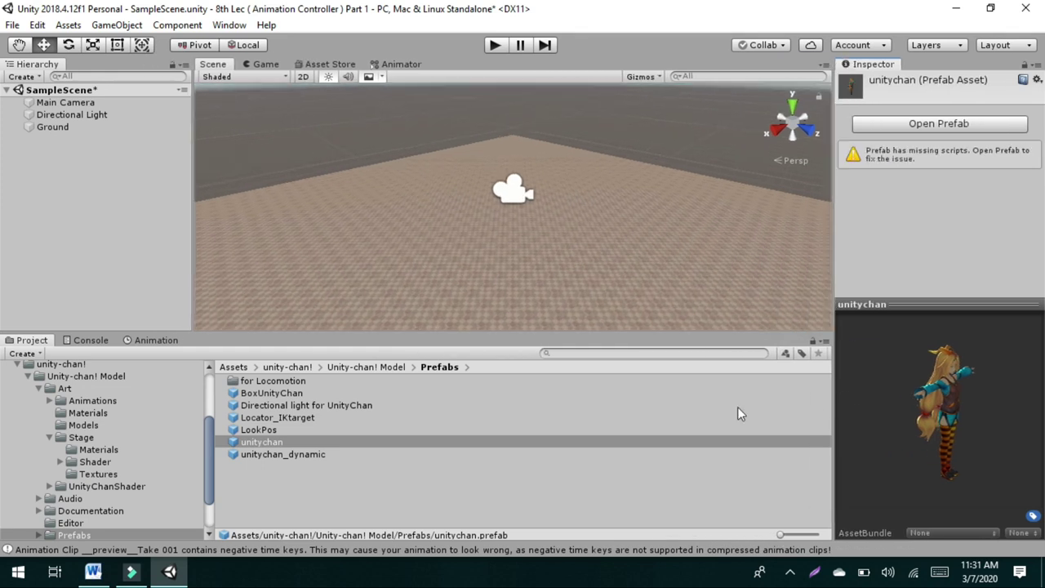
{"action": "left_click", "coordinate": [271, 442]}
{"action": "left_click_drag", "start_coordinate": [533, 233], "coordinate": [548, 254]}
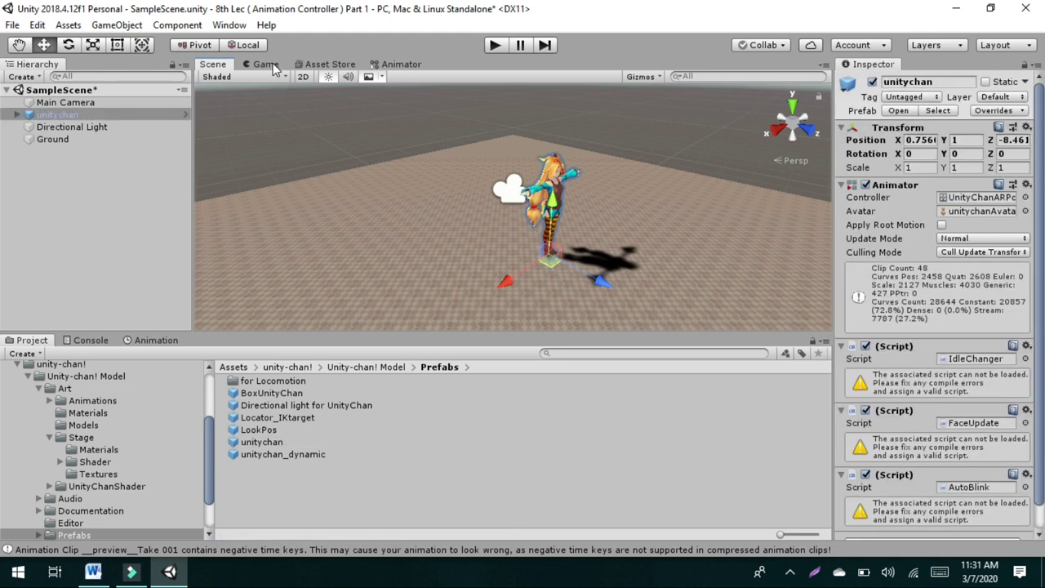
{"action": "left_click", "coordinate": [273, 66]}
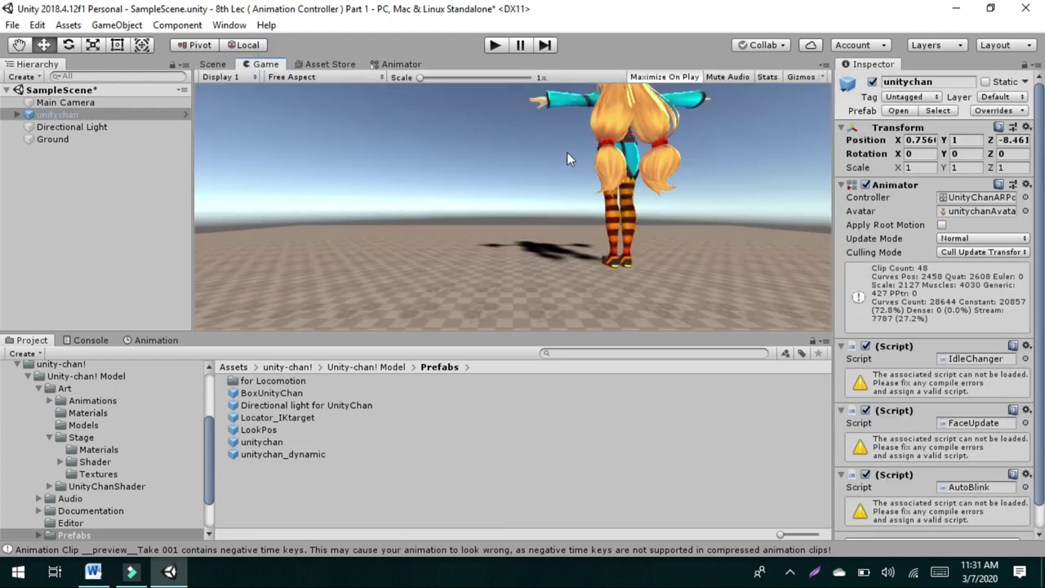
{"action": "left_click", "coordinate": [214, 66]}
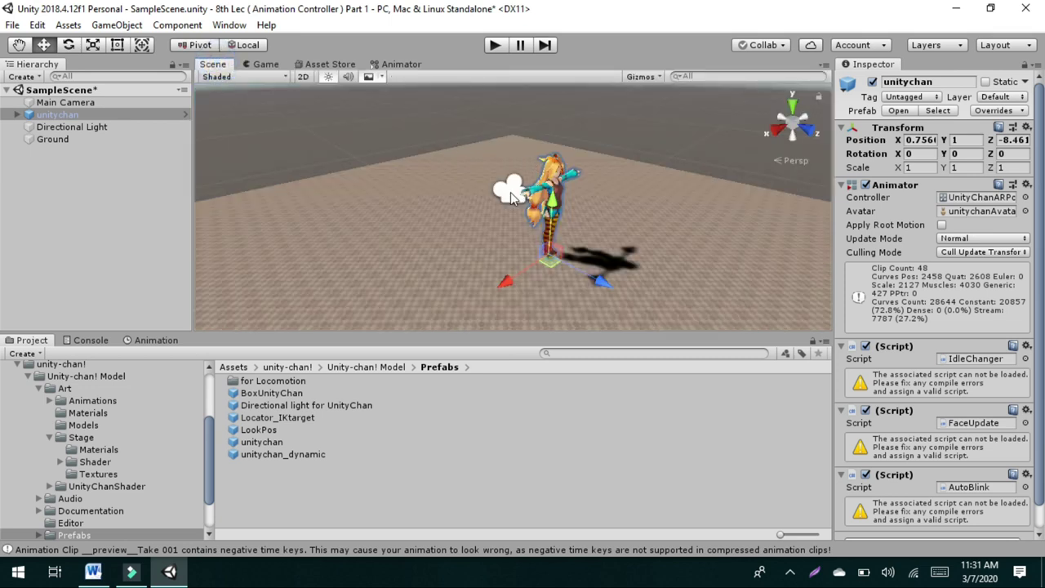
Shift the Main Camera along X to 0.96.
{"action": "left_click", "coordinate": [464, 230]}
{"action": "left_click_drag", "start_coordinate": [460, 232], "coordinate": [439, 226]}
{"action": "left_click", "coordinate": [513, 183]}
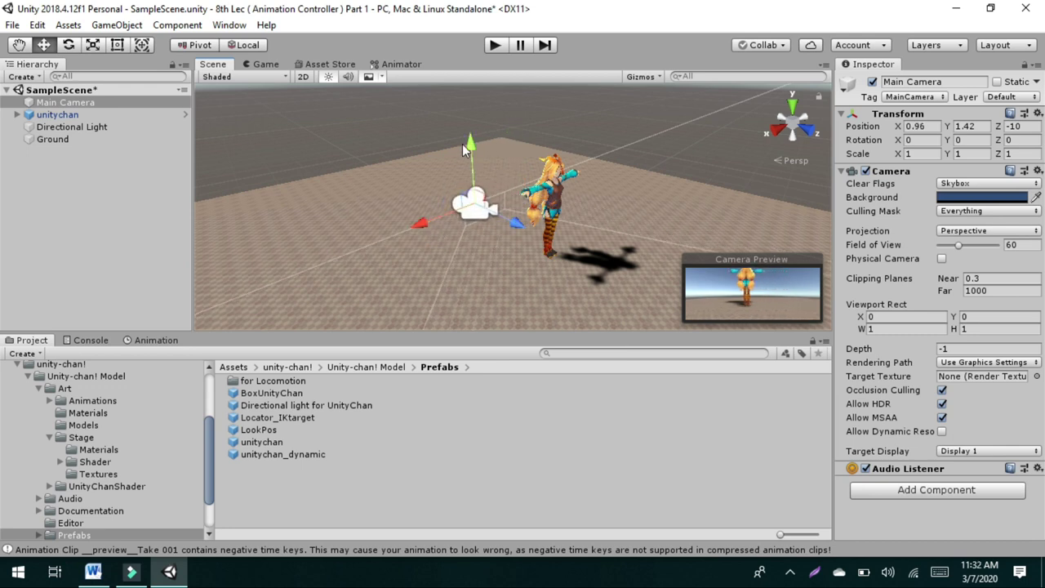
Place the Main Camera at Y 1.94, Z -6.482 with Y rotation 180, then select unitychan.
{"action": "left_click_drag", "start_coordinate": [471, 140], "coordinate": [470, 115]}
{"action": "left_click_drag", "start_coordinate": [515, 188], "coordinate": [618, 254]}
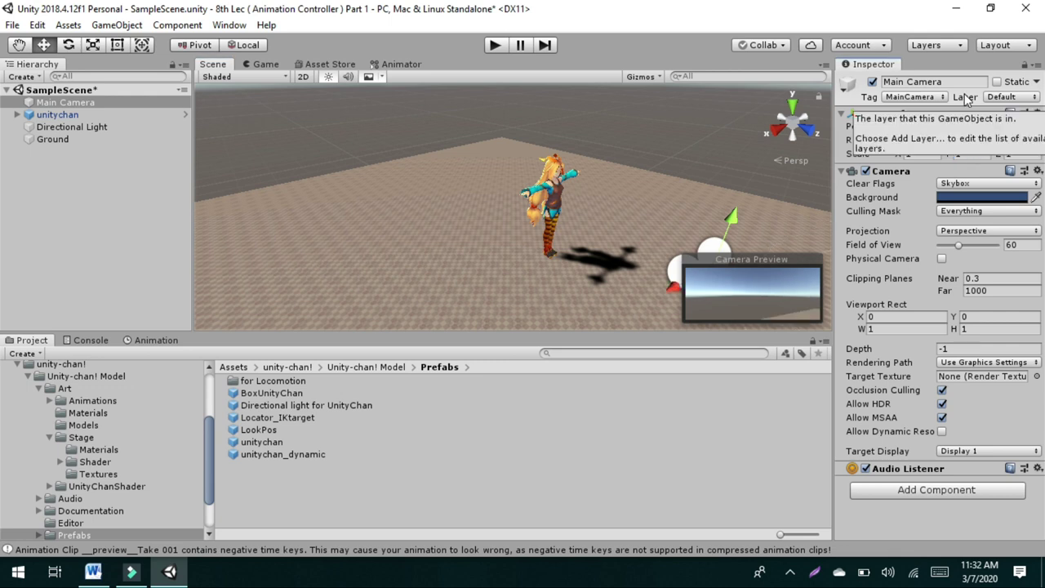
{"action": "type", "text": "180"}
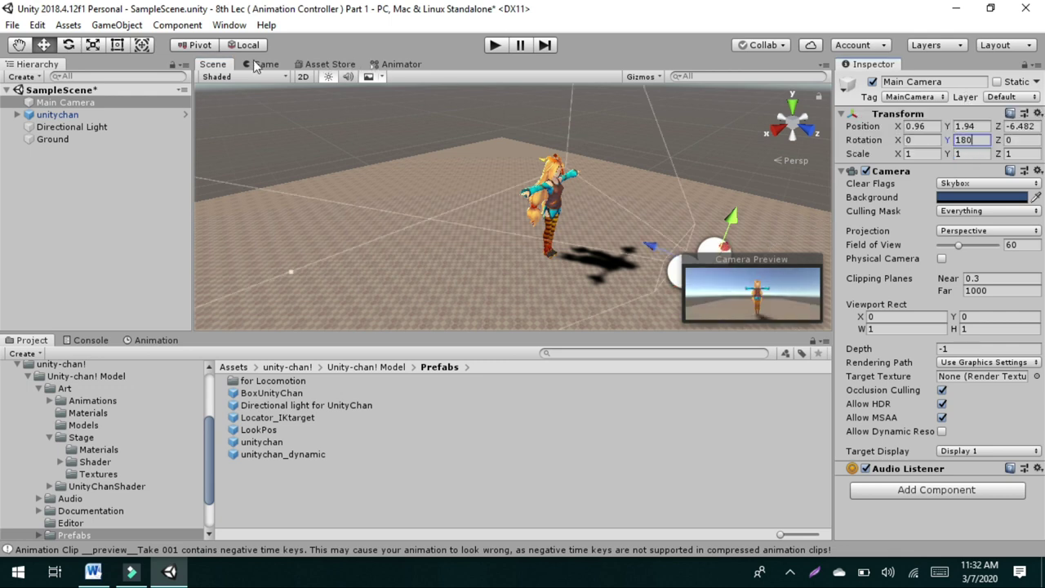
{"action": "left_click", "coordinate": [259, 63]}
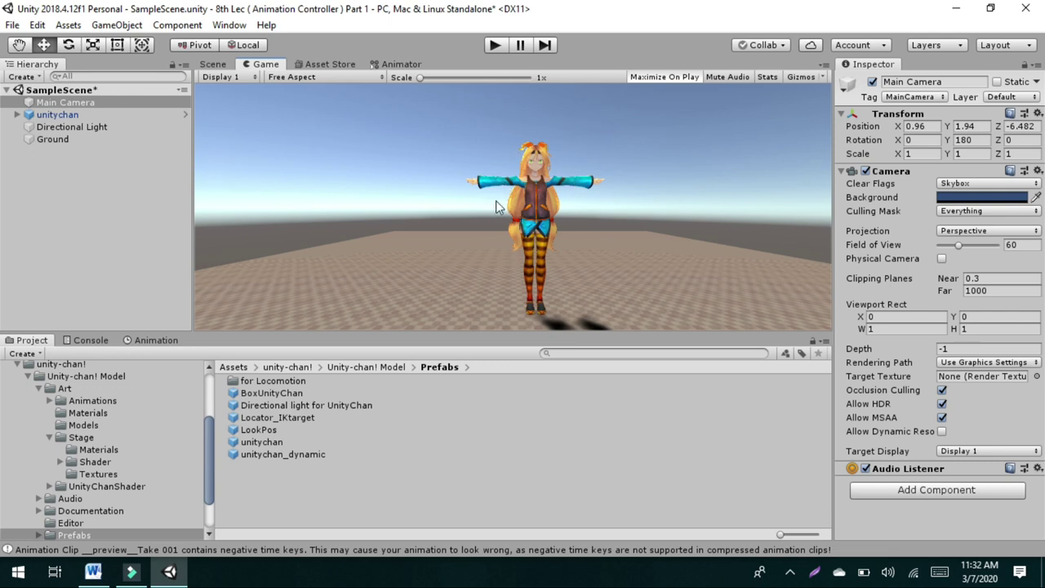
{"action": "left_click", "coordinate": [64, 116]}
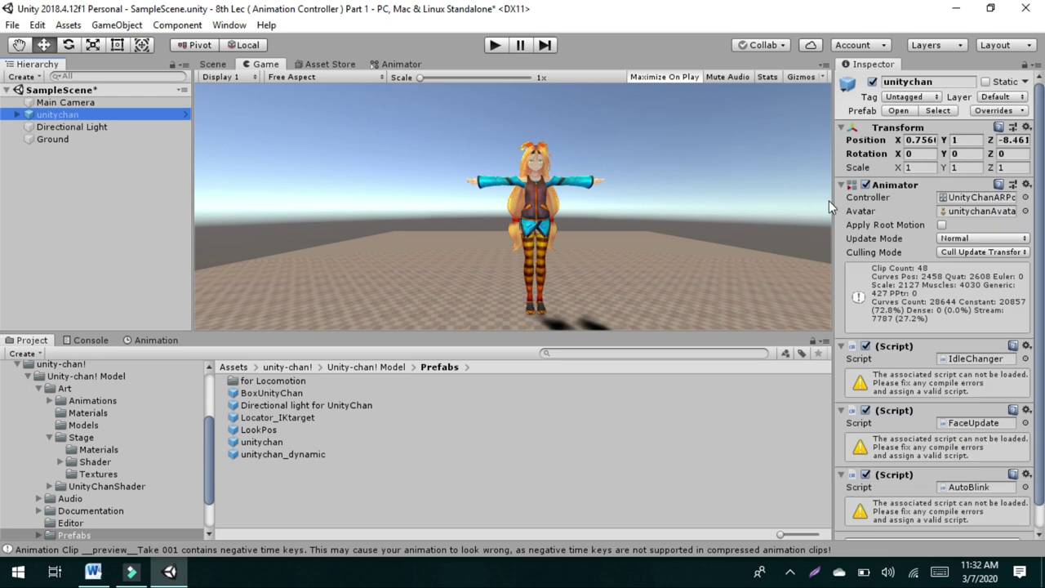
Assign My Animator Controller from Assets > Animation to unitychan's Animator and open it.
{"action": "left_click_drag", "start_coordinate": [831, 204], "coordinate": [772, 218]}
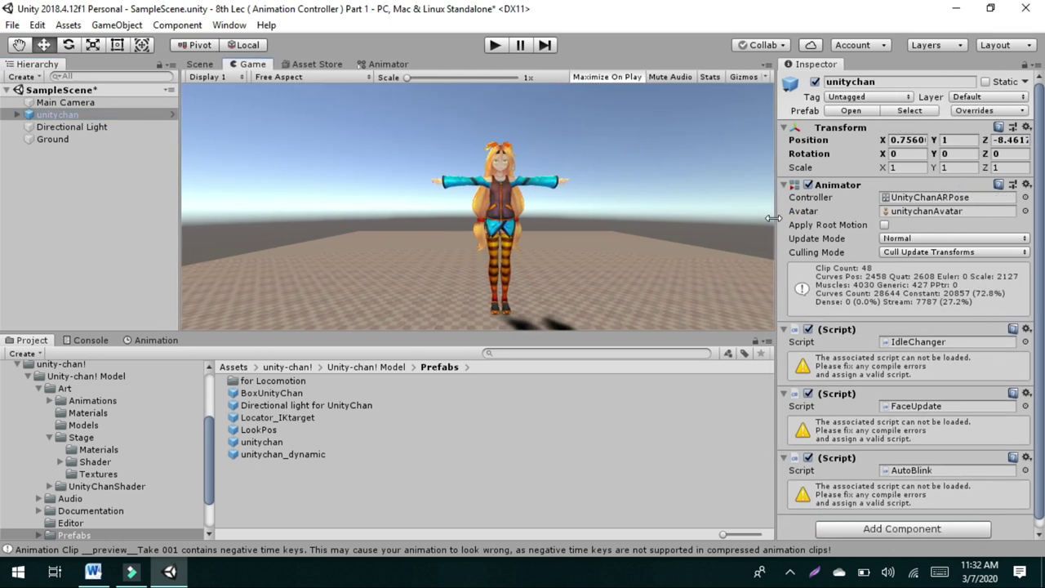
{"action": "left_click_drag", "start_coordinate": [203, 469], "coordinate": [110, 418]}
{"action": "left_click", "coordinate": [49, 430]}
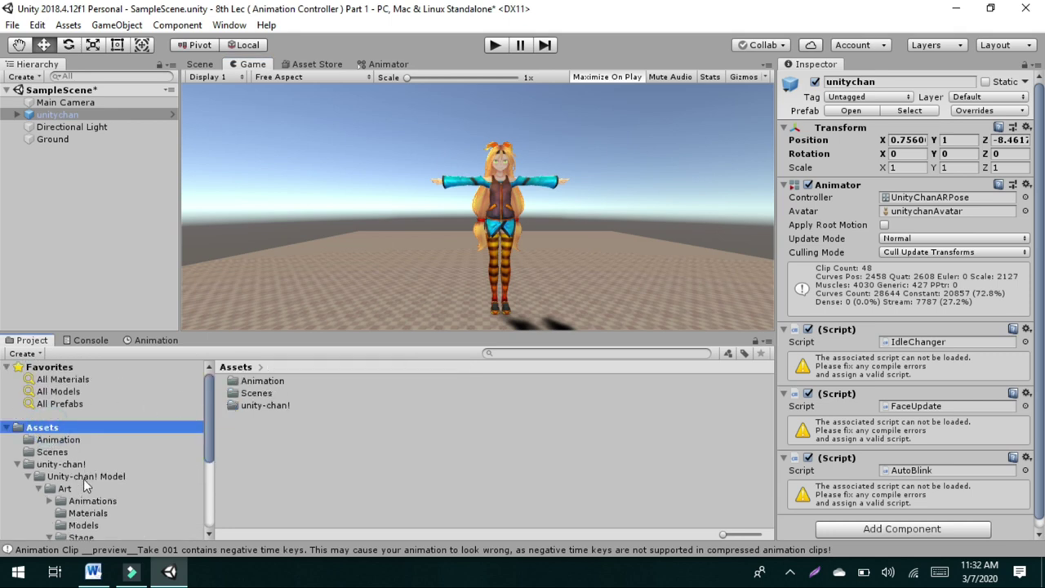
{"action": "left_click", "coordinate": [91, 442]}
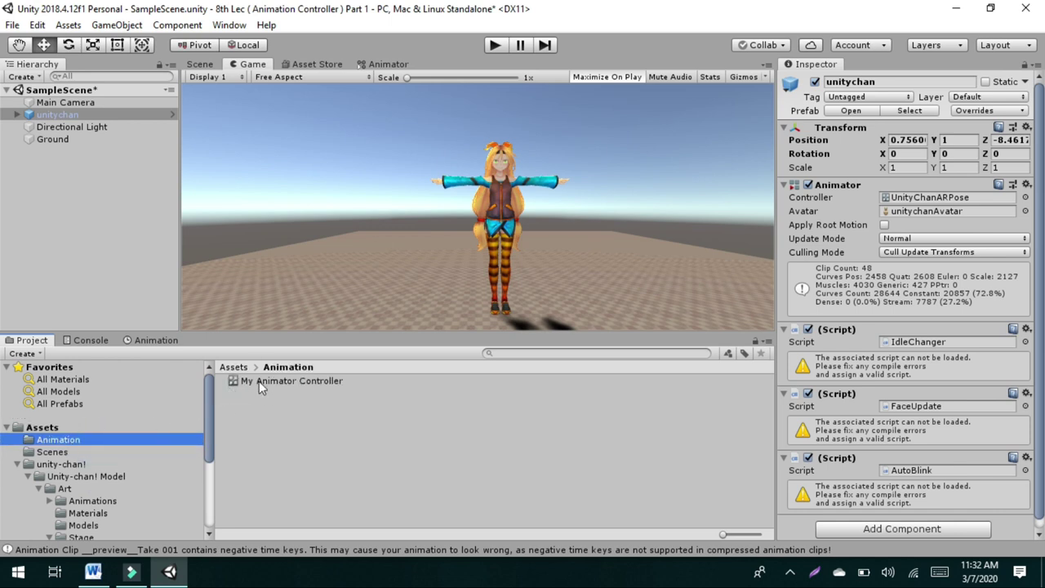
{"action": "left_click_drag", "start_coordinate": [261, 381], "coordinate": [909, 205]}
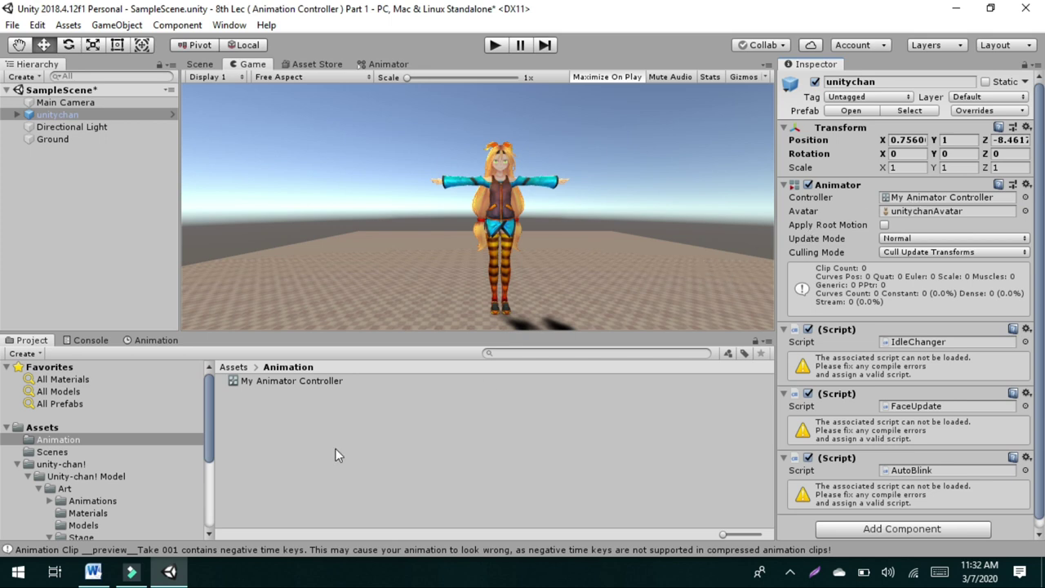
{"action": "double_click", "coordinate": [267, 380]}
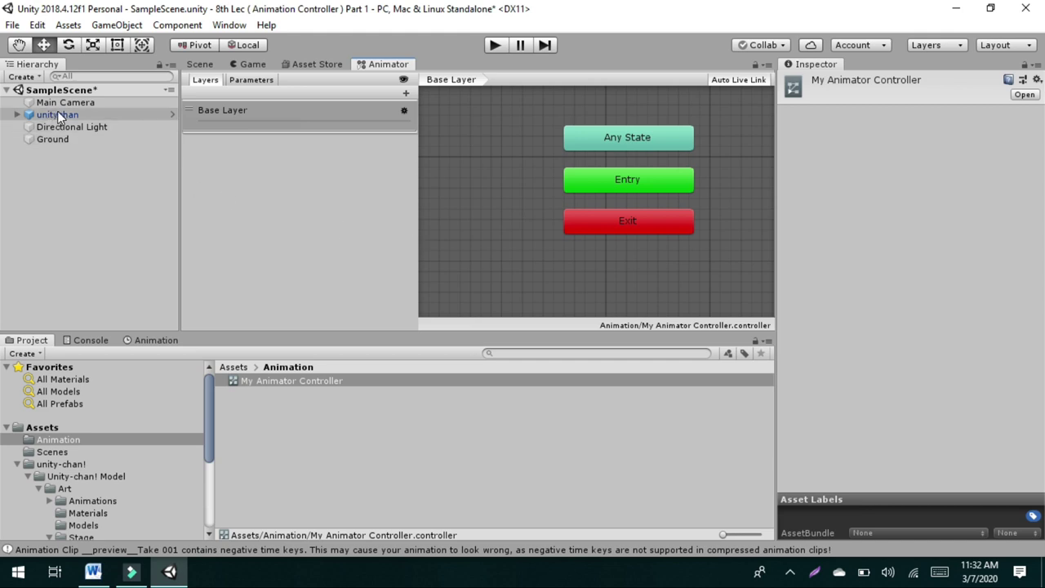
Widen the state graph and open the unity-chan! > Unity-chan! Model folder.
{"action": "left_click_drag", "start_coordinate": [417, 168], "coordinate": [292, 198]}
{"action": "scroll", "coordinate": [359, 194], "scroll_direction": "down", "scroll_amount": 3}
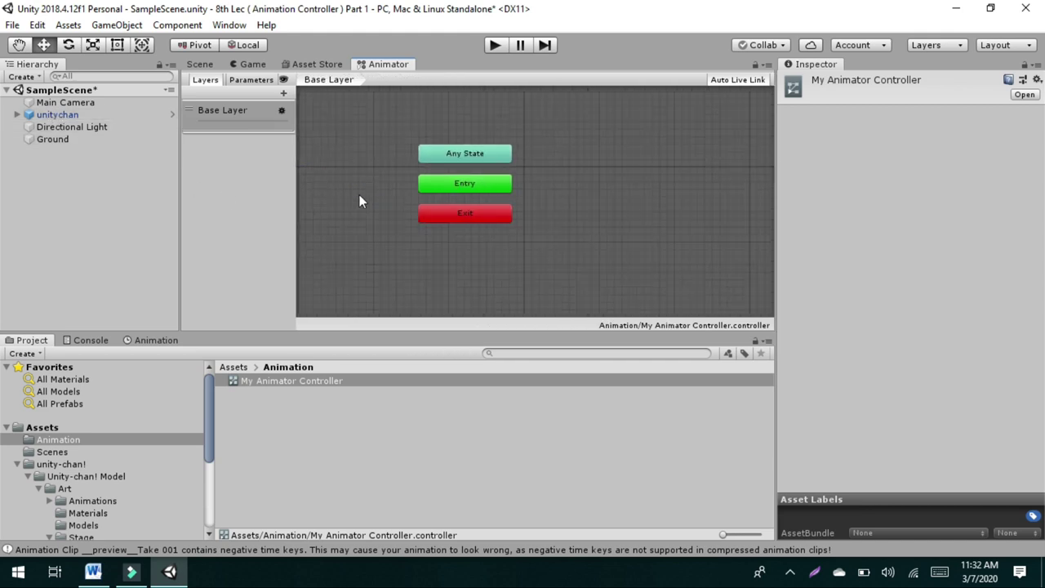
{"action": "left_click", "coordinate": [66, 464]}
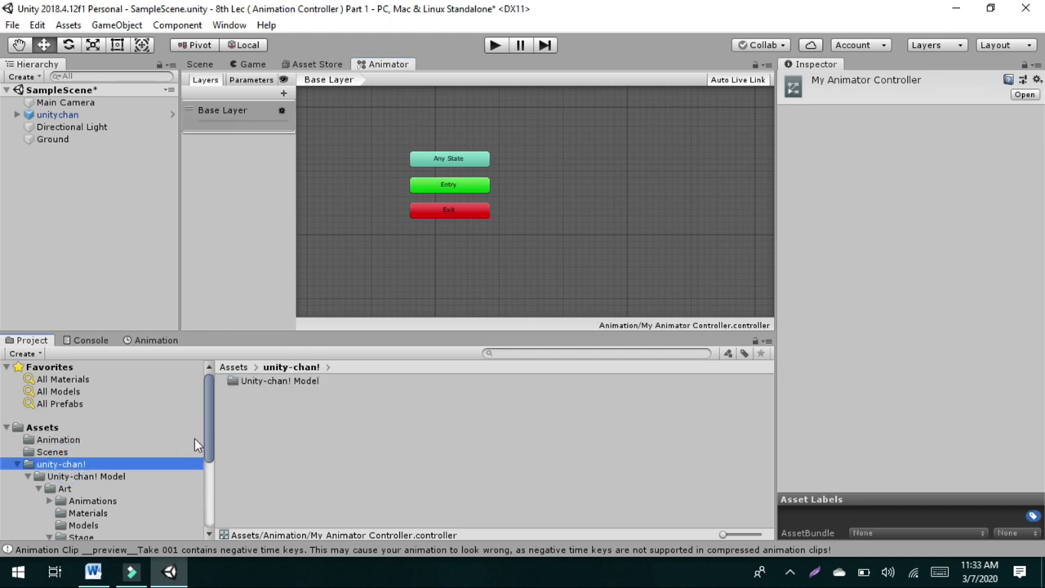
{"action": "scroll", "coordinate": [208, 441], "scroll_direction": "down", "scroll_amount": 3}
{"action": "double_click", "coordinate": [273, 378]}
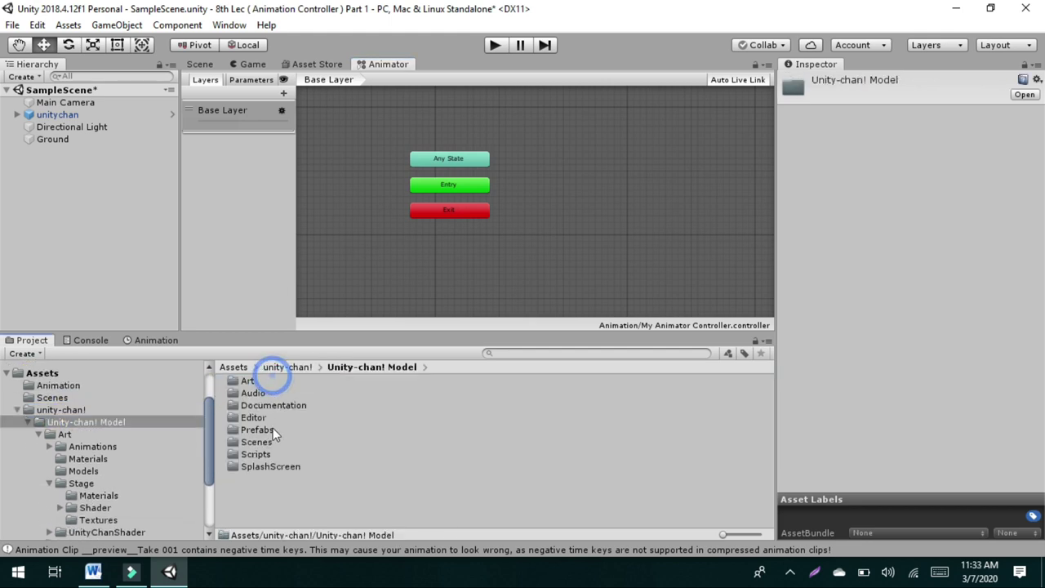
Open Art > Animations and scroll the clip list toward the WAIT clips.
{"action": "left_click", "coordinate": [251, 382]}
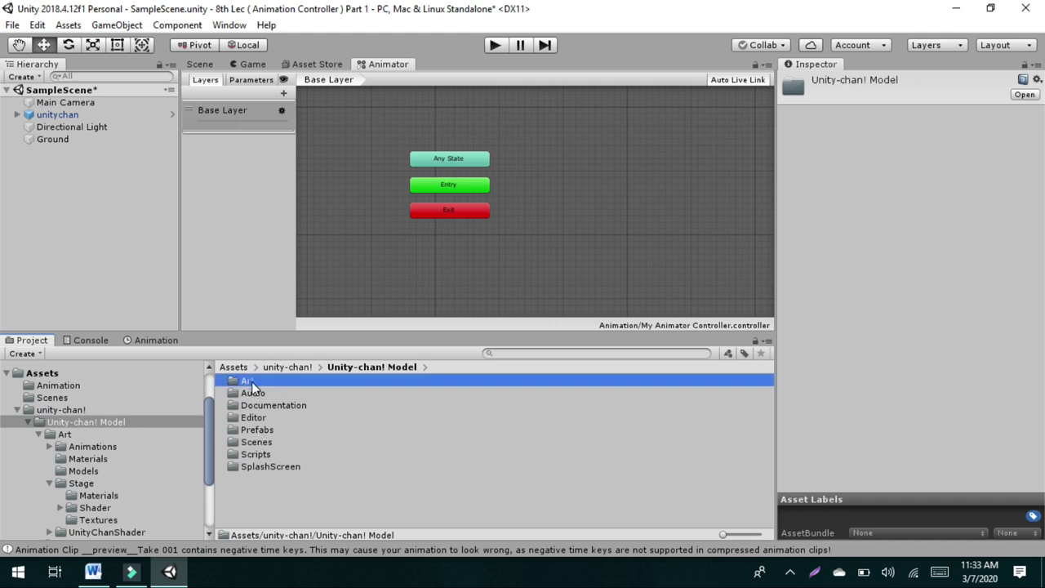
{"action": "double_click", "coordinate": [251, 382]}
{"action": "left_click", "coordinate": [266, 380]}
{"action": "double_click", "coordinate": [265, 380]}
{"action": "scroll", "coordinate": [294, 459], "scroll_direction": "down", "scroll_amount": 3}
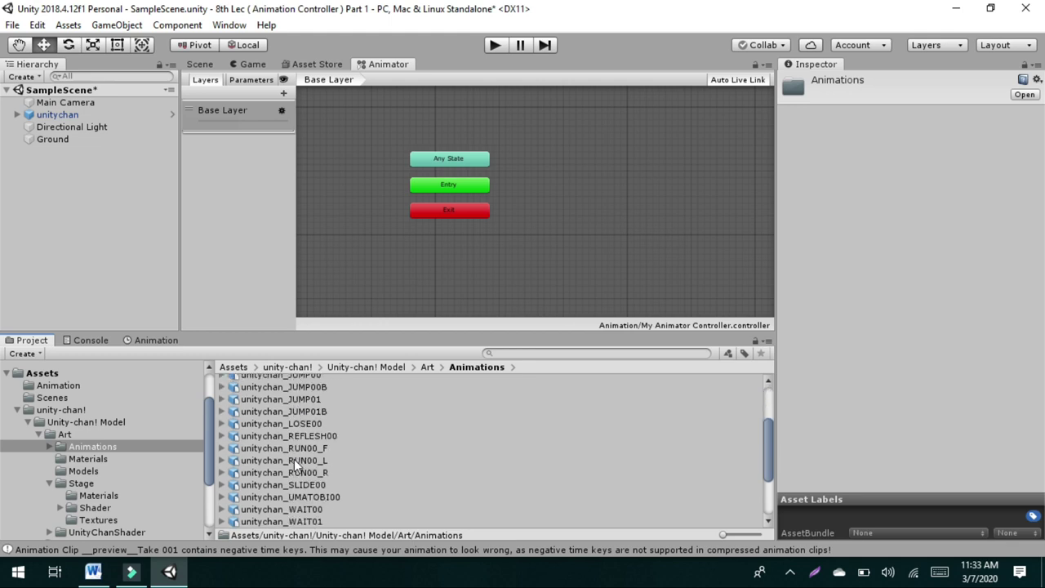
{"action": "scroll", "coordinate": [294, 459], "scroll_direction": "down", "scroll_amount": 3}
{"action": "scroll", "coordinate": [293, 451], "scroll_direction": "up", "scroll_amount": 5}
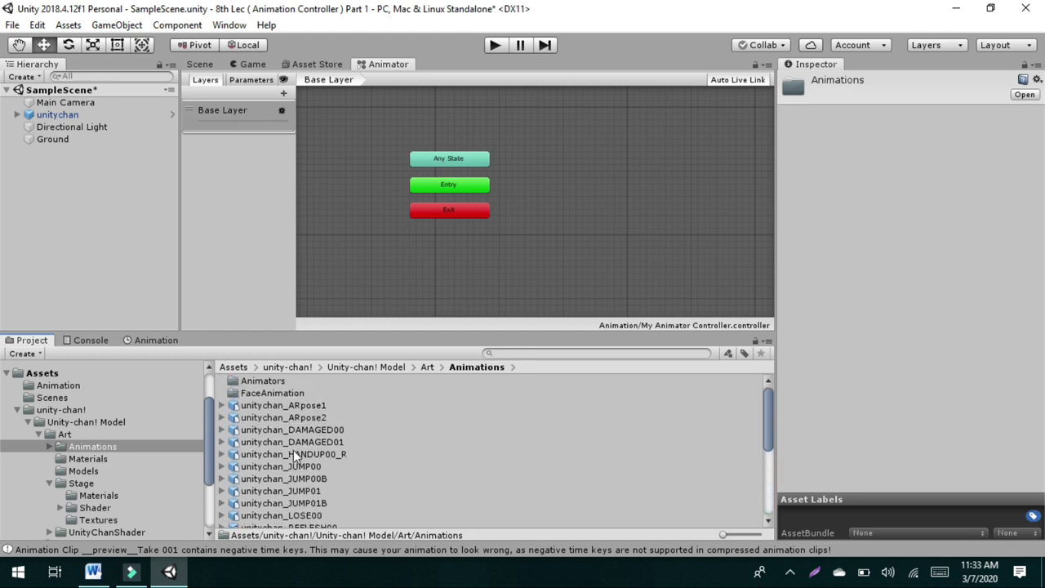
{"action": "scroll", "coordinate": [293, 450], "scroll_direction": "down", "scroll_amount": 5}
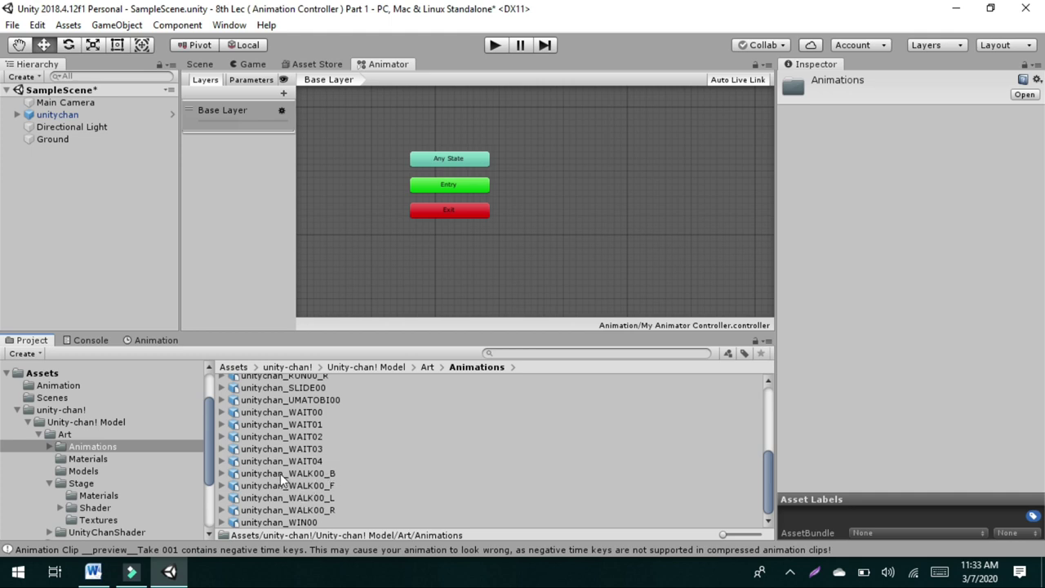
Preview the WALK00_B clip in the Inspector, keeping its name unchanged.
{"action": "left_click", "coordinate": [282, 474]}
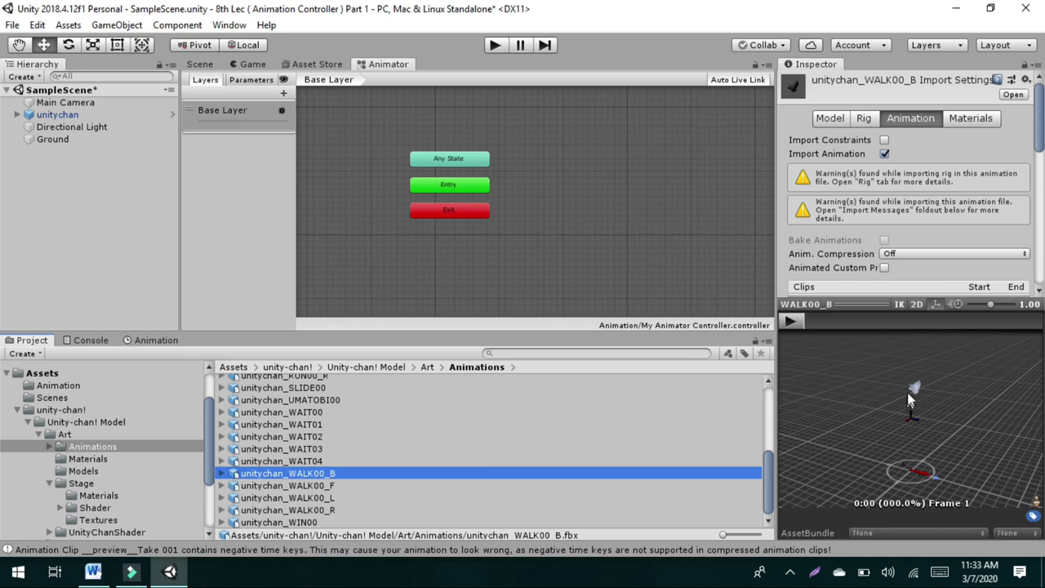
{"action": "left_click", "coordinate": [794, 323]}
{"action": "left_click_drag", "start_coordinate": [342, 264], "coordinate": [899, 412]}
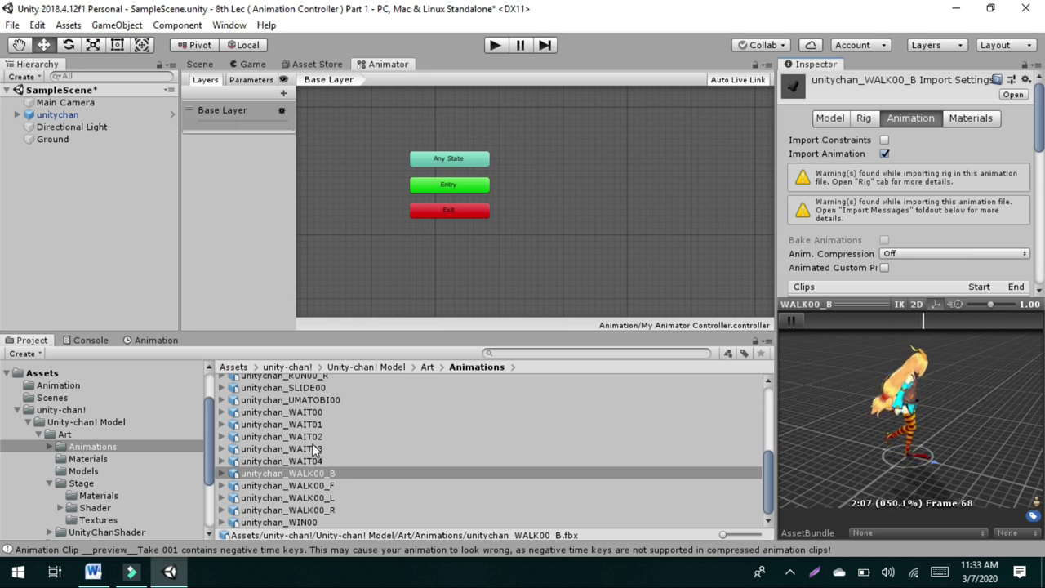
{"action": "left_click", "coordinate": [309, 476]}
{"action": "left_click", "coordinate": [308, 477]}
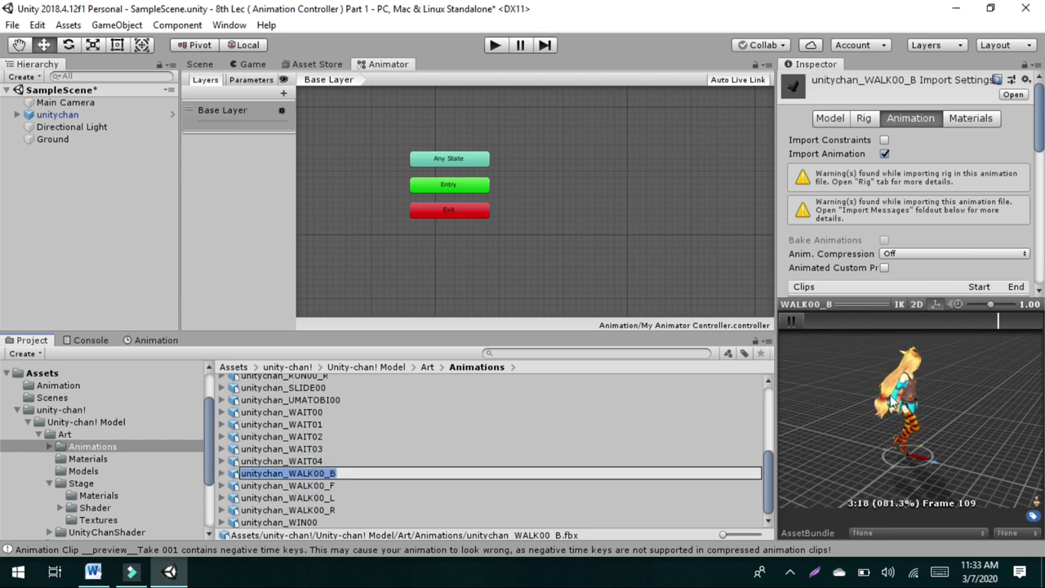
{"action": "left_click", "coordinate": [324, 487]}
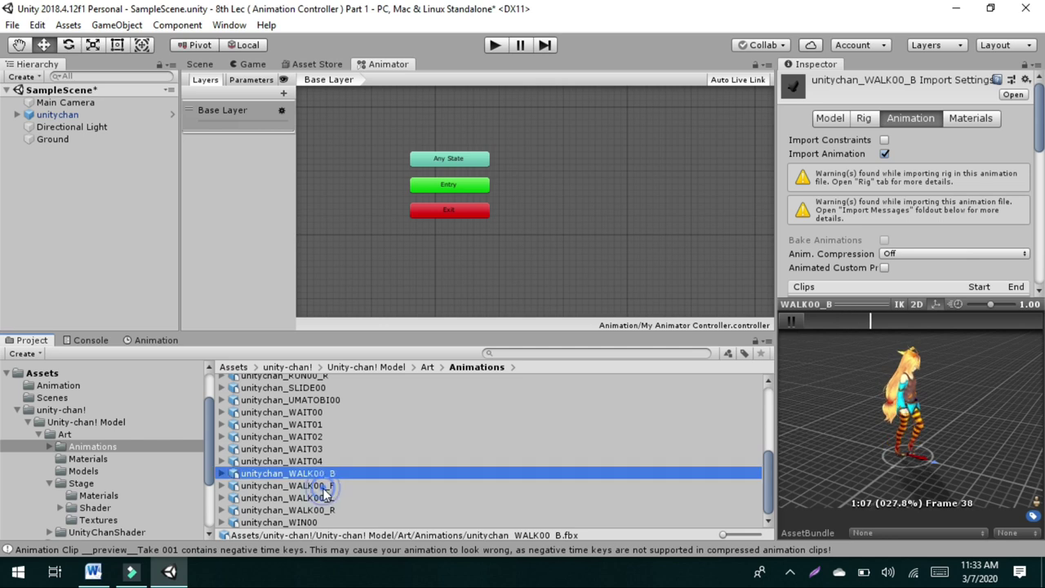
Preview the WALK00_F, WALK00_L and WAIT01 clips, ending on WAIT00's import settings.
{"action": "left_click", "coordinate": [325, 487]}
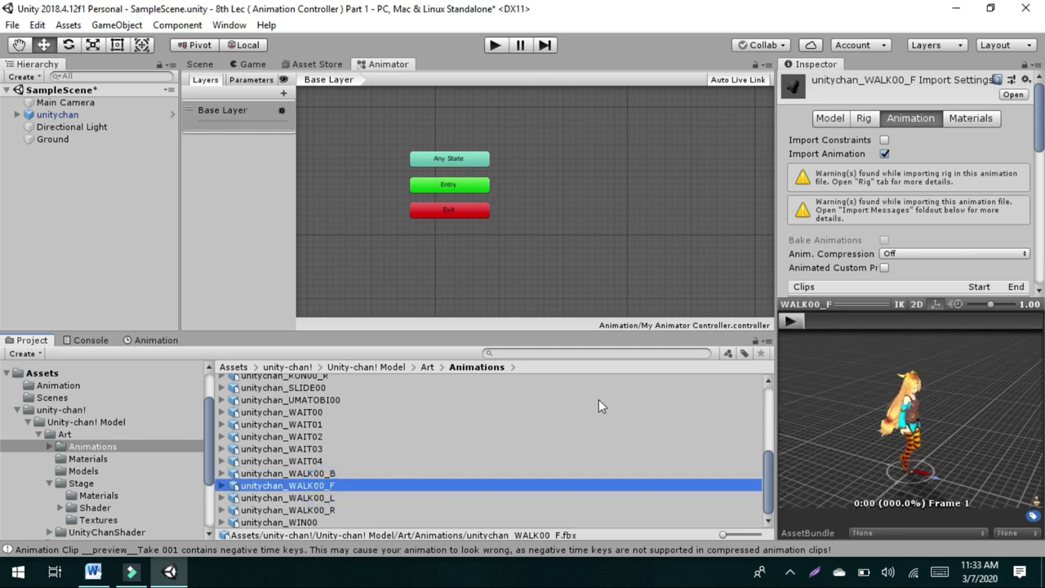
{"action": "left_click", "coordinate": [792, 321]}
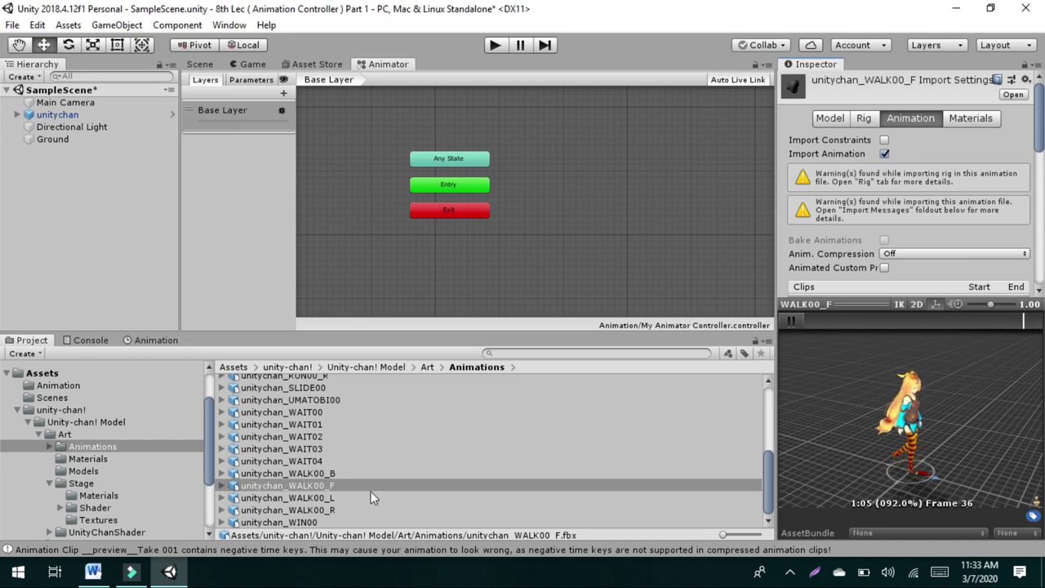
{"action": "left_click", "coordinate": [325, 498]}
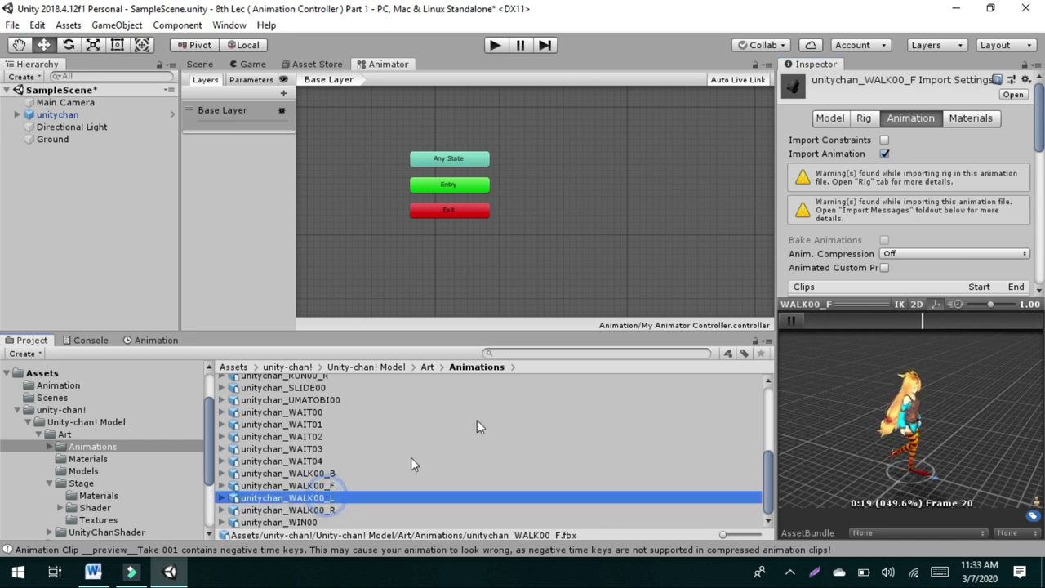
{"action": "left_click", "coordinate": [790, 321]}
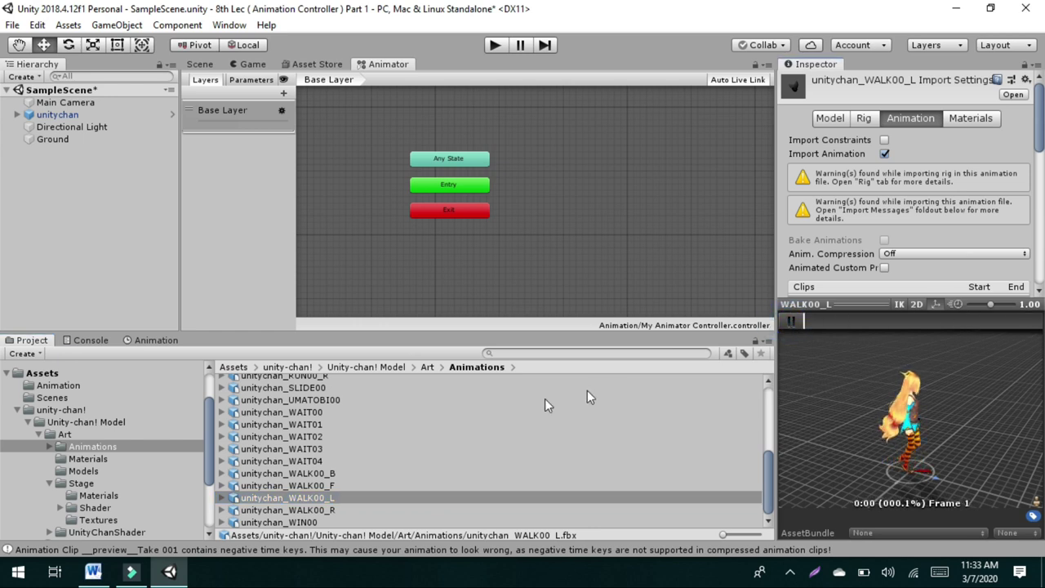
{"action": "left_click", "coordinate": [315, 412]}
{"action": "left_click", "coordinate": [315, 424]}
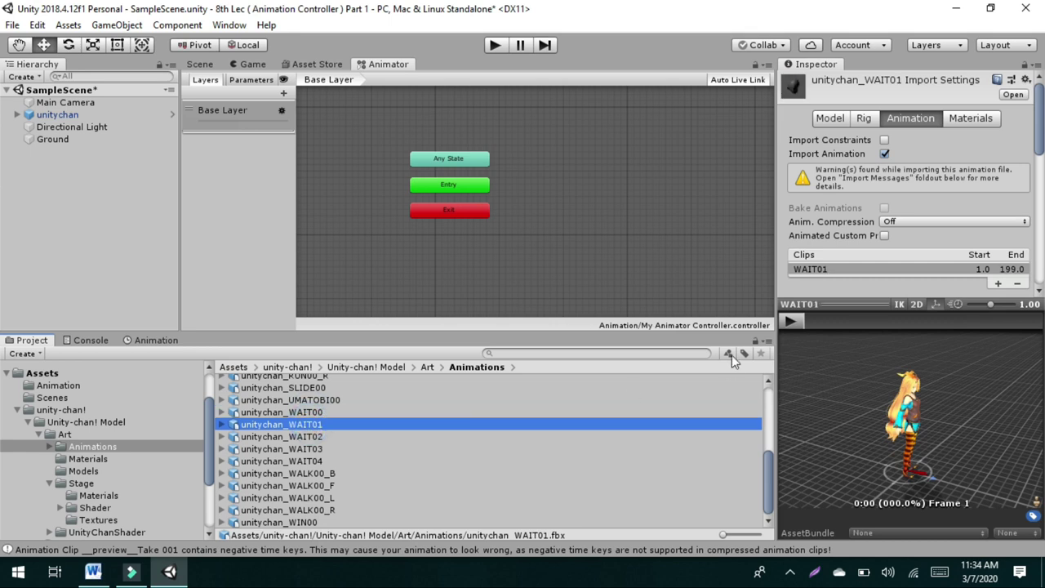
{"action": "left_click", "coordinate": [791, 321]}
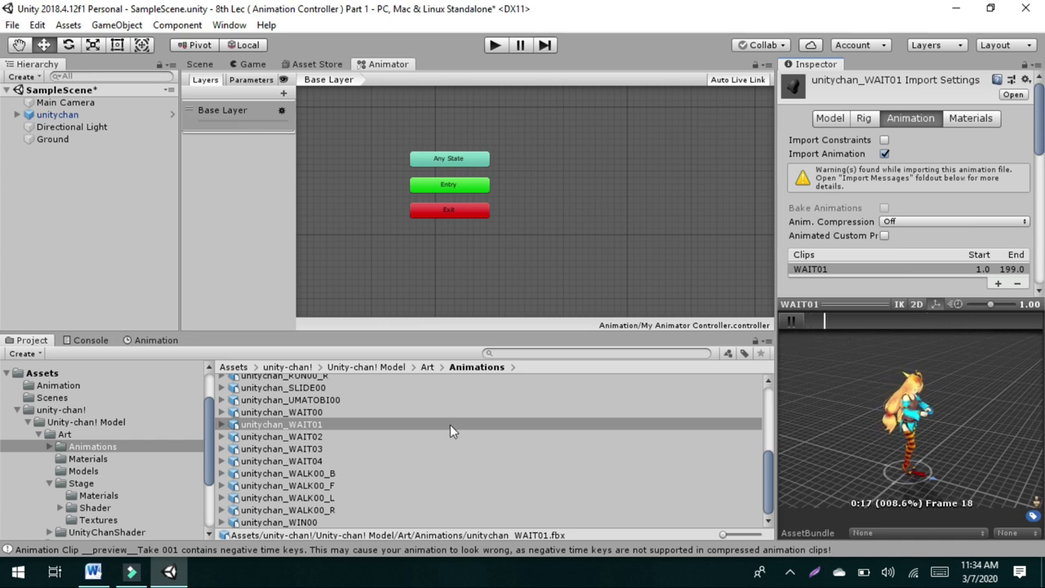
{"action": "left_click", "coordinate": [308, 414]}
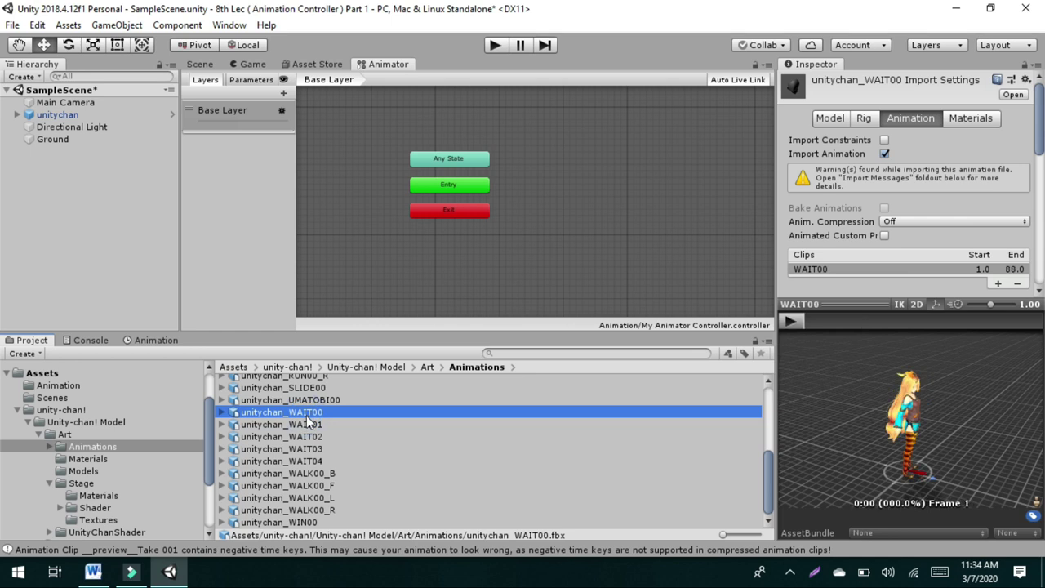
Add clips WAIT00–WAIT04 as states in the Base Layer and spread the stacked nodes apart.
{"action": "left_click", "coordinate": [308, 424], "text": "ctrl"}
{"action": "left_click", "coordinate": [308, 438], "text": "ctrl"}
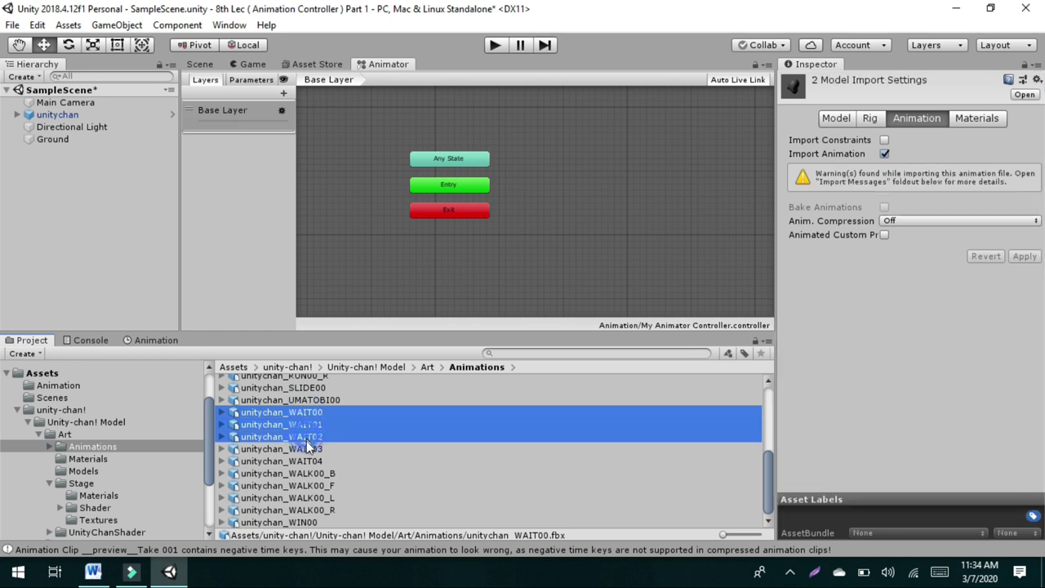
{"action": "left_click", "coordinate": [309, 449], "text": "ctrl"}
{"action": "left_click", "coordinate": [309, 462], "text": "ctrl"}
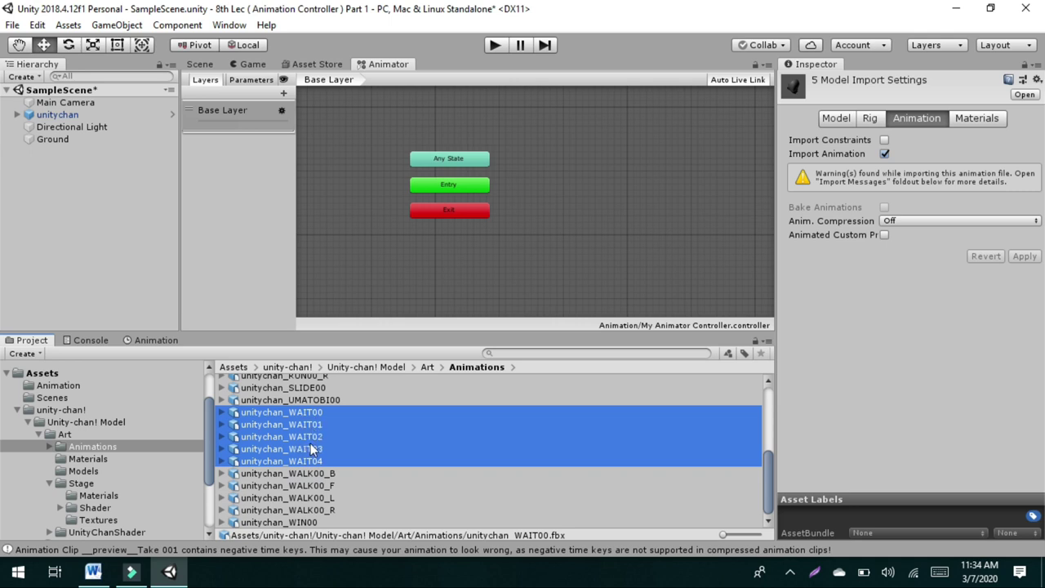
{"action": "left_click_drag", "start_coordinate": [300, 428], "coordinate": [597, 166]}
{"action": "left_click_drag", "start_coordinate": [609, 221], "coordinate": [580, 238]}
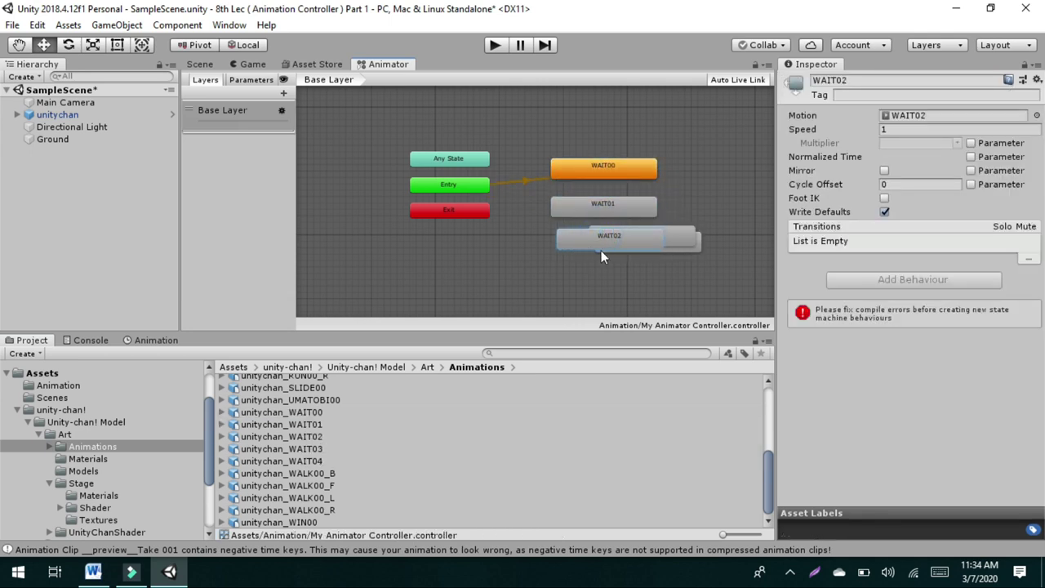
{"action": "left_click_drag", "start_coordinate": [682, 242], "coordinate": [574, 273]}
{"action": "left_click_drag", "start_coordinate": [697, 245], "coordinate": [673, 133]}
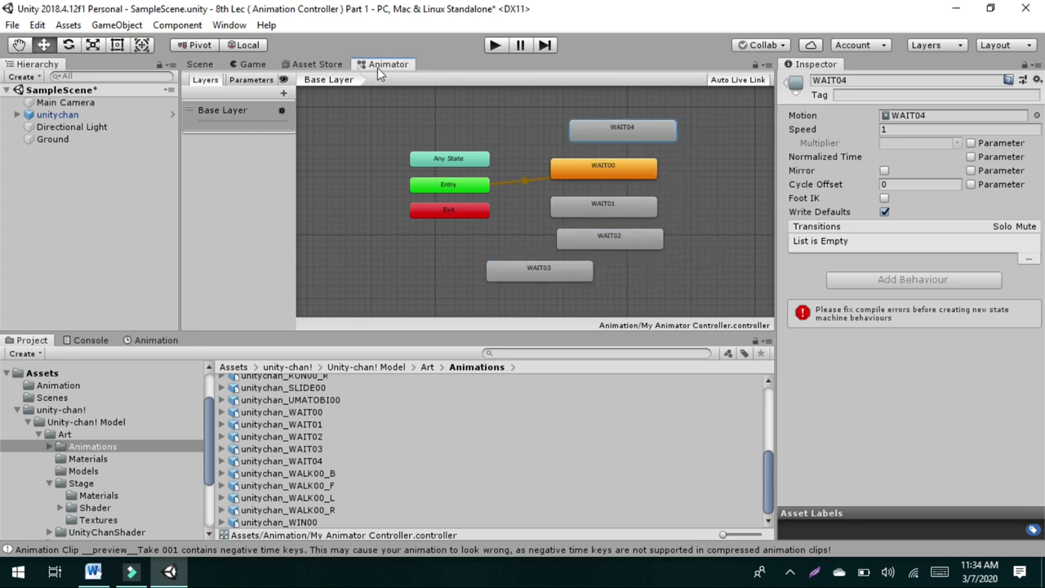
Inspect unitychan, the WAIT00 state, the WAIT02 clip and the WAIT01 state.
{"action": "left_click", "coordinate": [58, 116]}
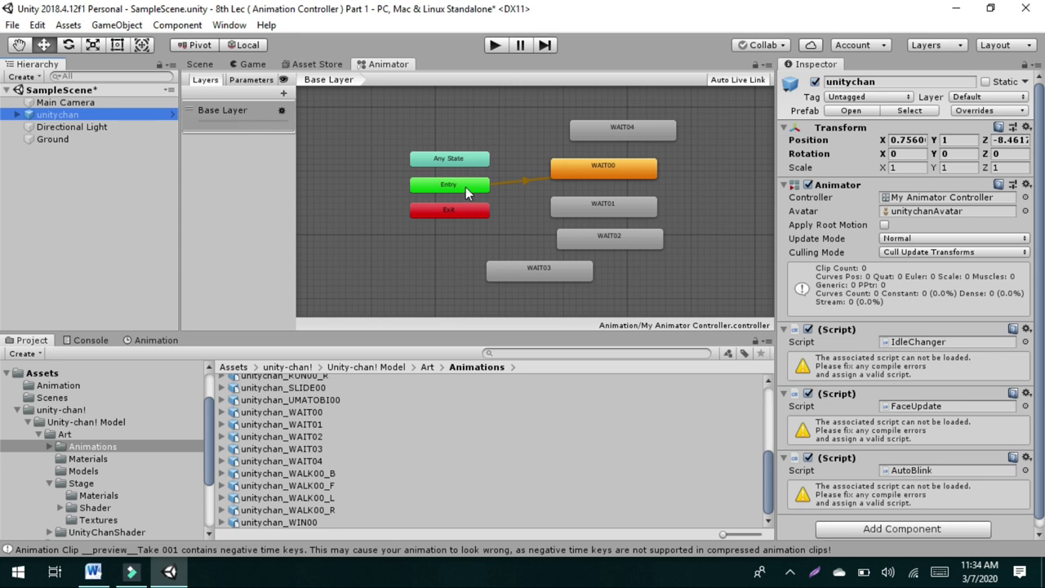
{"action": "mouse_move", "coordinate": [587, 170]}
{"action": "left_mouse_down"}
{"action": "mouse_move", "coordinate": [371, 136]}
{"action": "mouse_move", "coordinate": [588, 172]}
{"action": "left_mouse_up"}
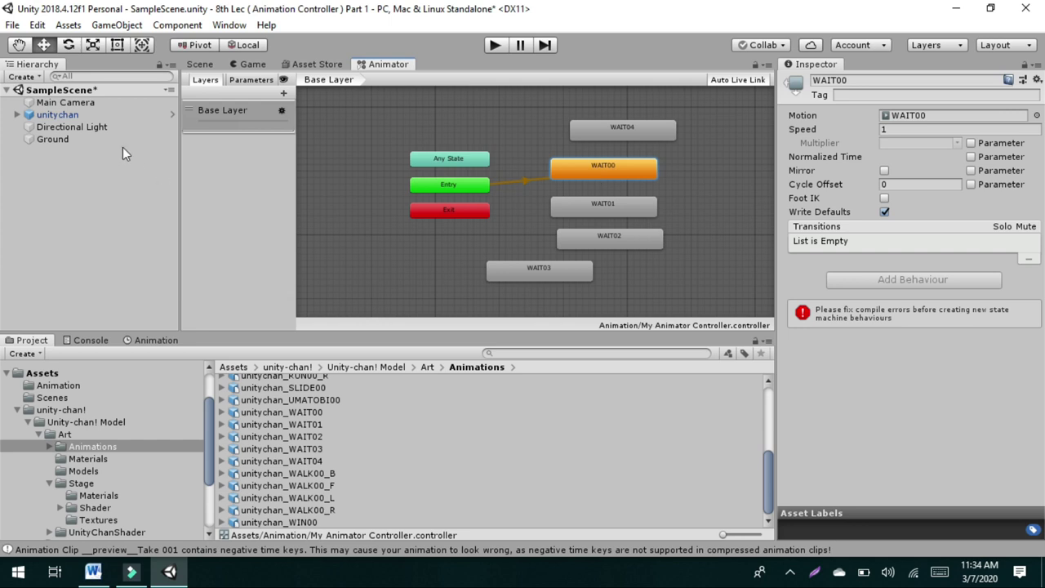
{"action": "left_click", "coordinate": [64, 115]}
{"action": "left_click", "coordinate": [286, 437]}
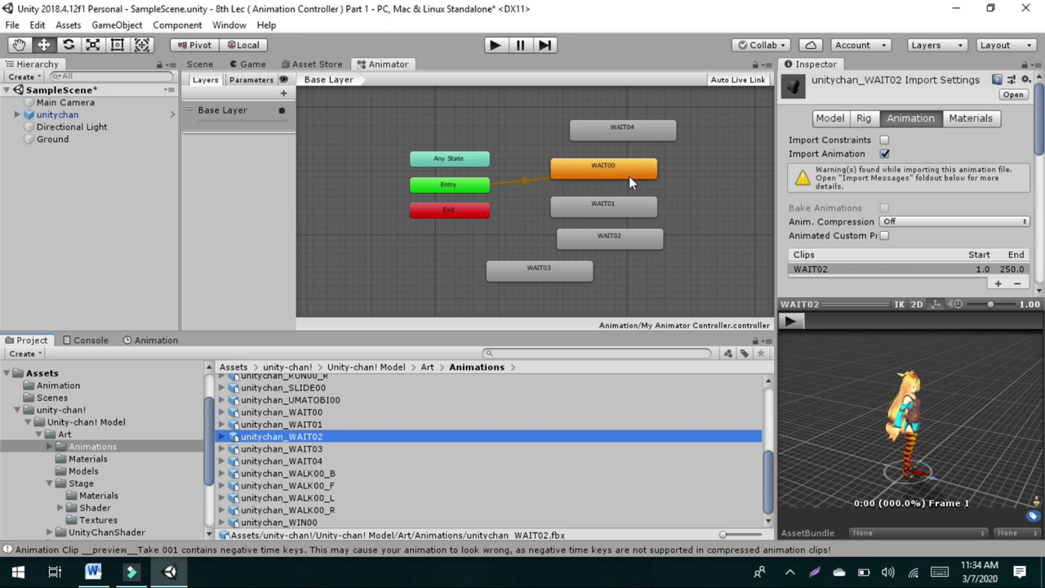
{"action": "left_click", "coordinate": [604, 210]}
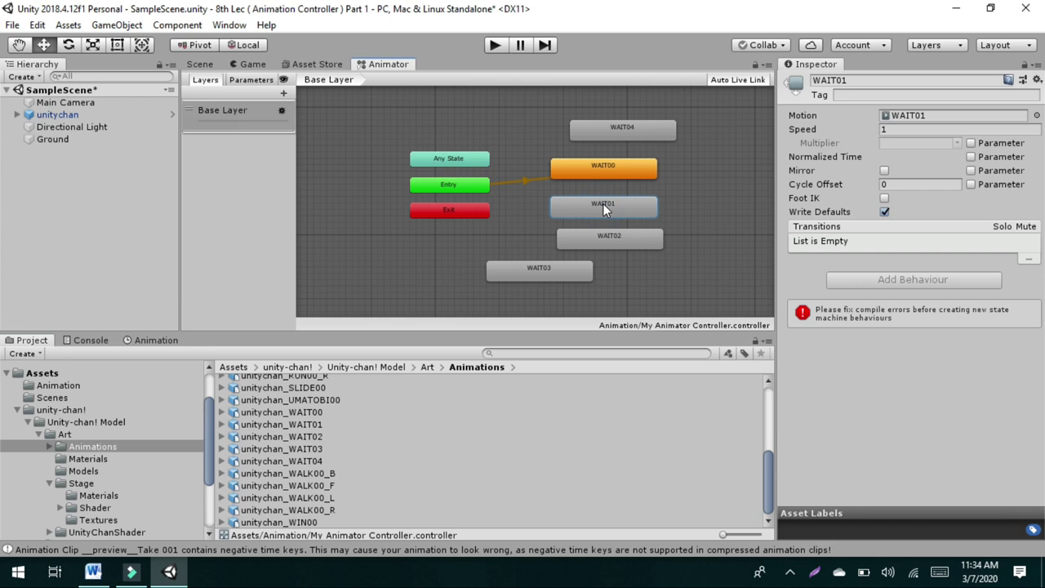
Set WAIT01 as layer default state, then restore WAIT00 as the default.
{"action": "right_click", "coordinate": [604, 210]}
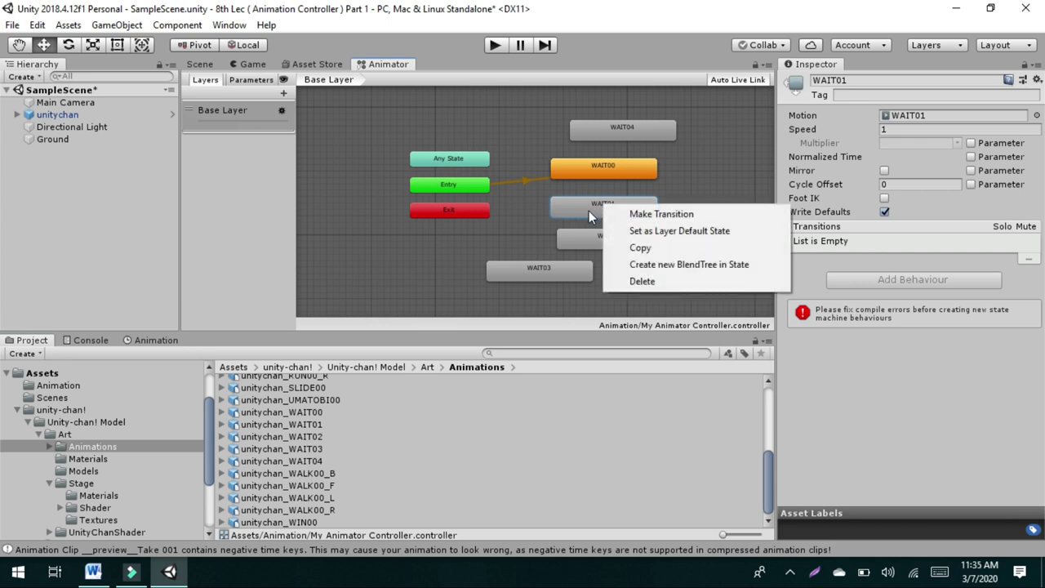
{"action": "left_click", "coordinate": [641, 231]}
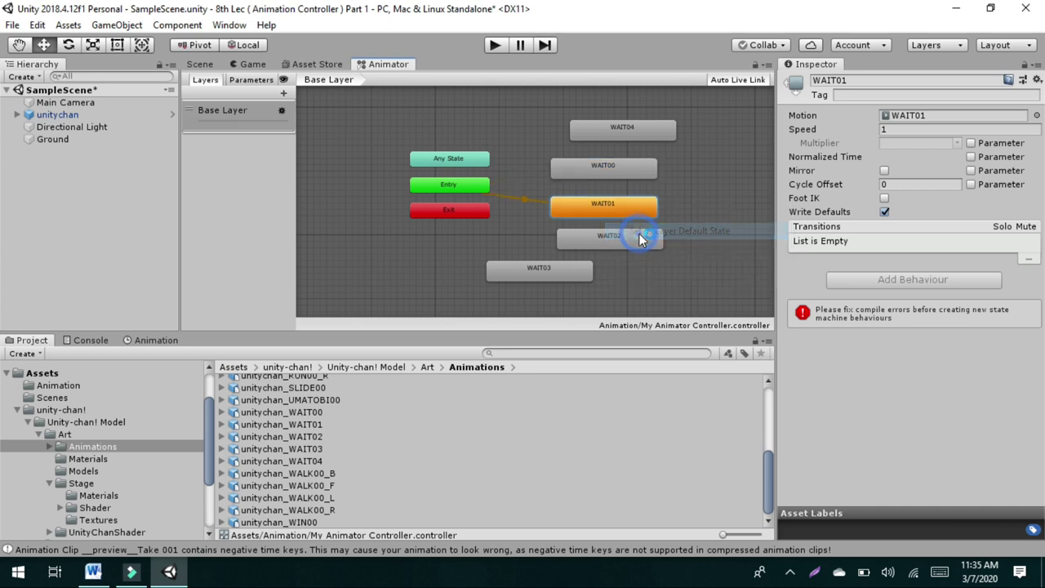
{"action": "left_click_drag", "start_coordinate": [592, 206], "coordinate": [601, 208]}
{"action": "right_click", "coordinate": [602, 172]}
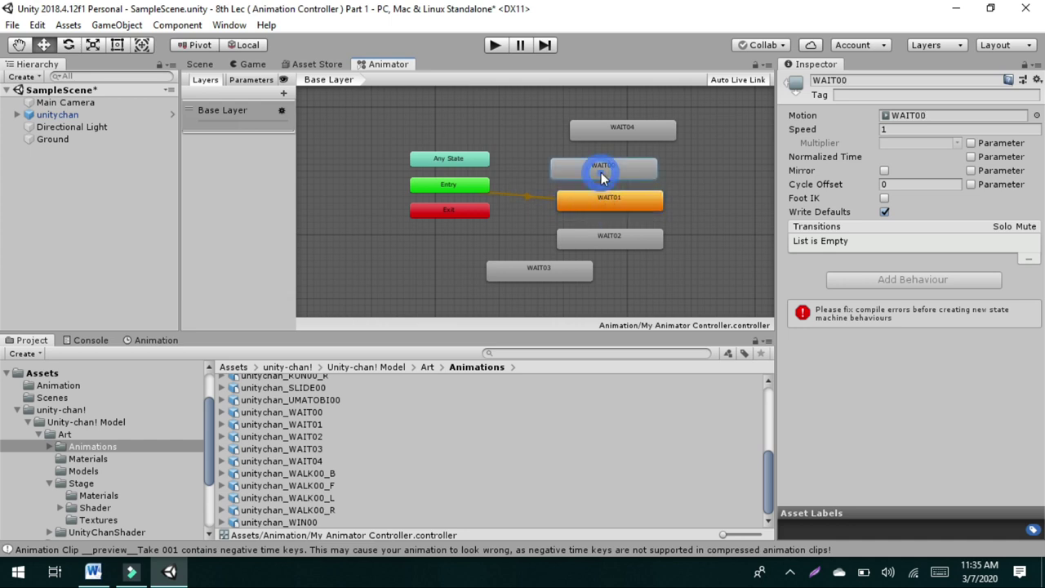
{"action": "left_click", "coordinate": [633, 201]}
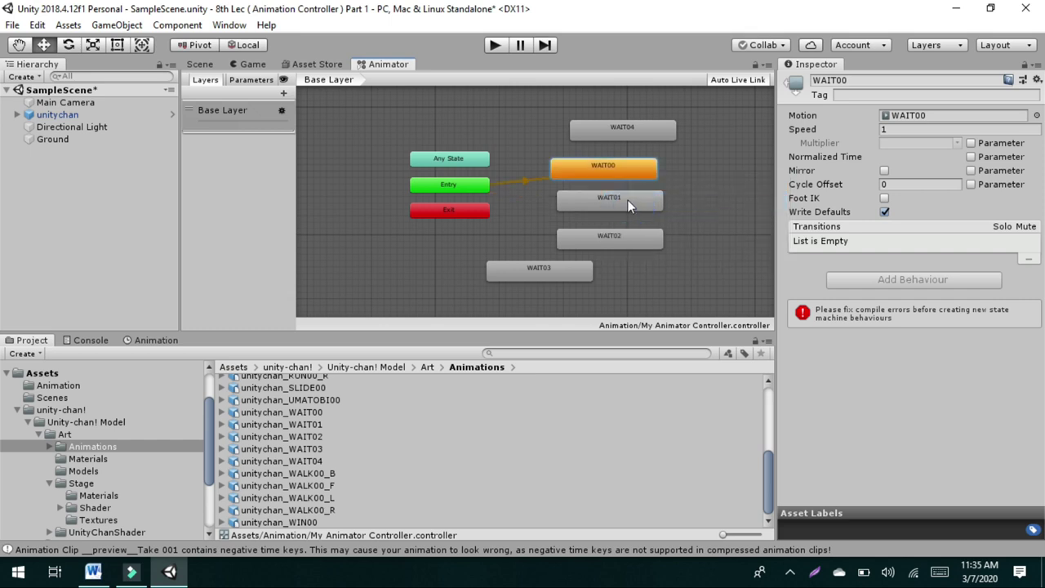
Arrange WAIT01 right, WAIT02 and WAIT03 below, and WAIT04 above WAIT00.
{"action": "left_click_drag", "start_coordinate": [596, 204], "coordinate": [669, 203]}
{"action": "left_click_drag", "start_coordinate": [622, 245], "coordinate": [594, 246]}
{"action": "left_click_drag", "start_coordinate": [548, 276], "coordinate": [497, 276]}
{"action": "left_click_drag", "start_coordinate": [592, 240], "coordinate": [624, 270]}
{"action": "left_click_drag", "start_coordinate": [651, 213], "coordinate": [676, 233]}
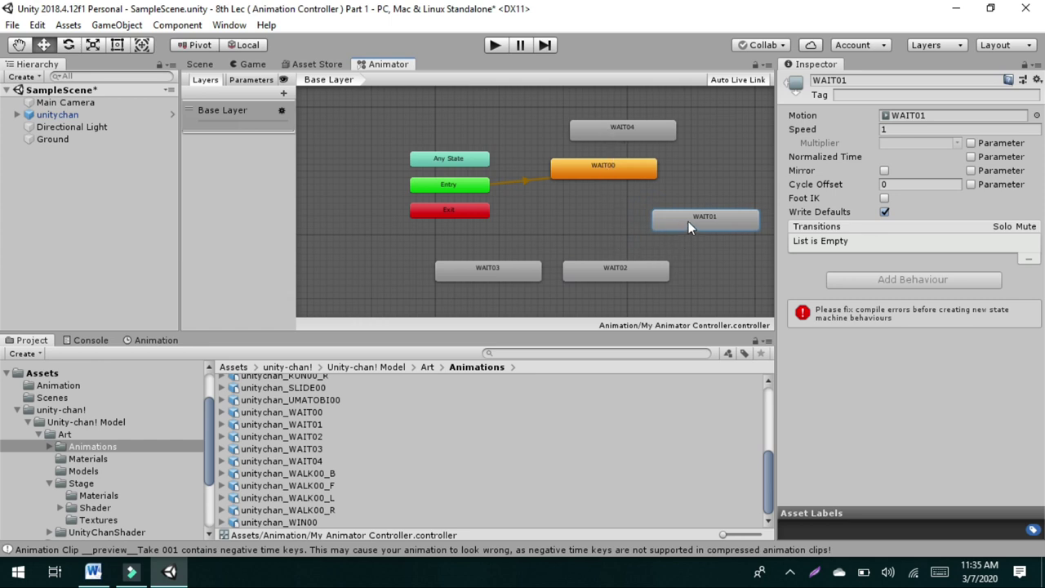
{"action": "left_click", "coordinate": [606, 269]}
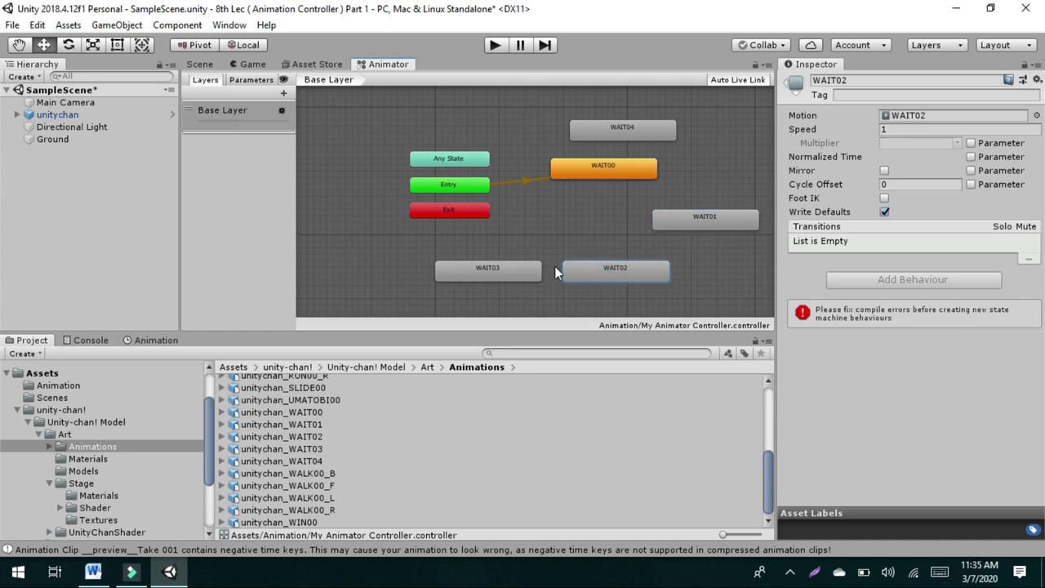
{"action": "left_click", "coordinate": [482, 278]}
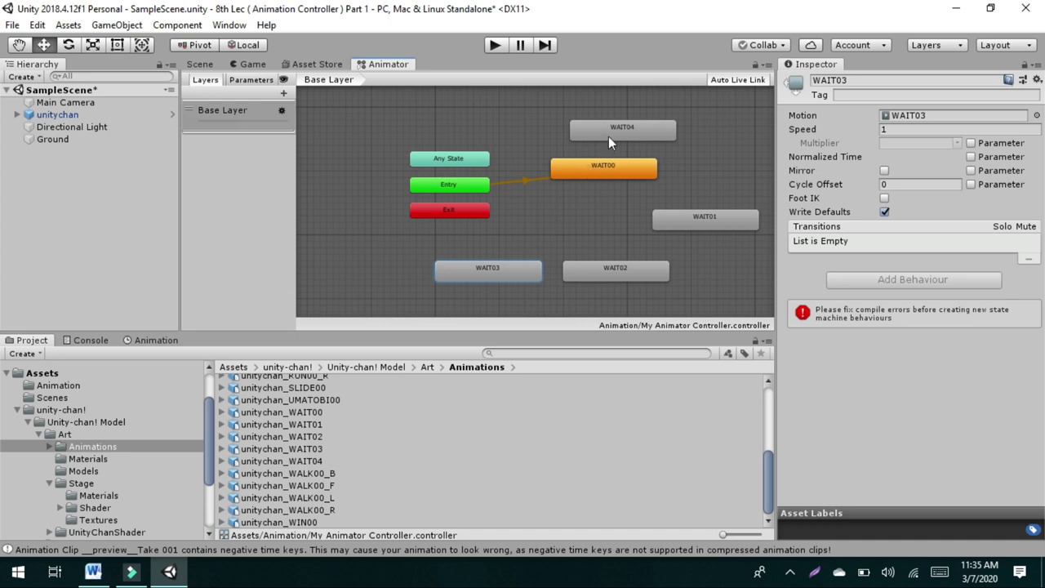
{"action": "left_click_drag", "start_coordinate": [628, 123], "coordinate": [630, 112]}
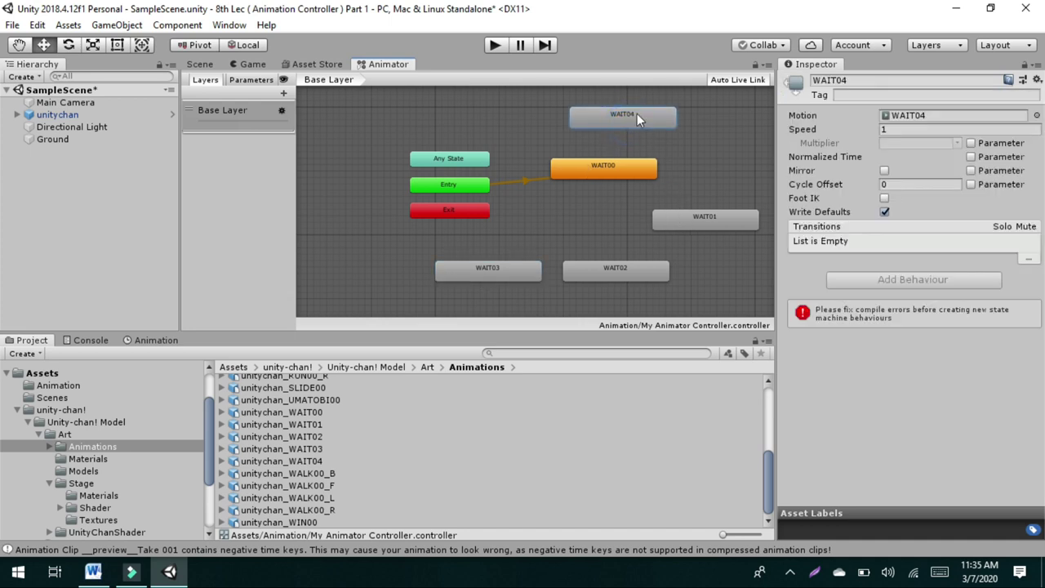
{"action": "left_click", "coordinate": [696, 225]}
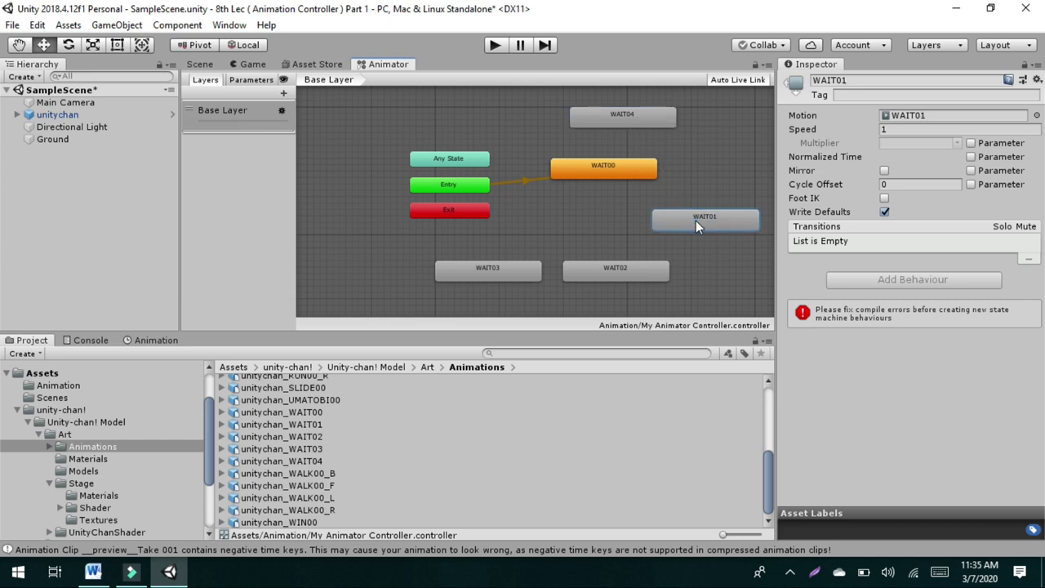
Add transitions from WAIT01 and WAIT02 back to WAIT00.
{"action": "right_click", "coordinate": [695, 224]}
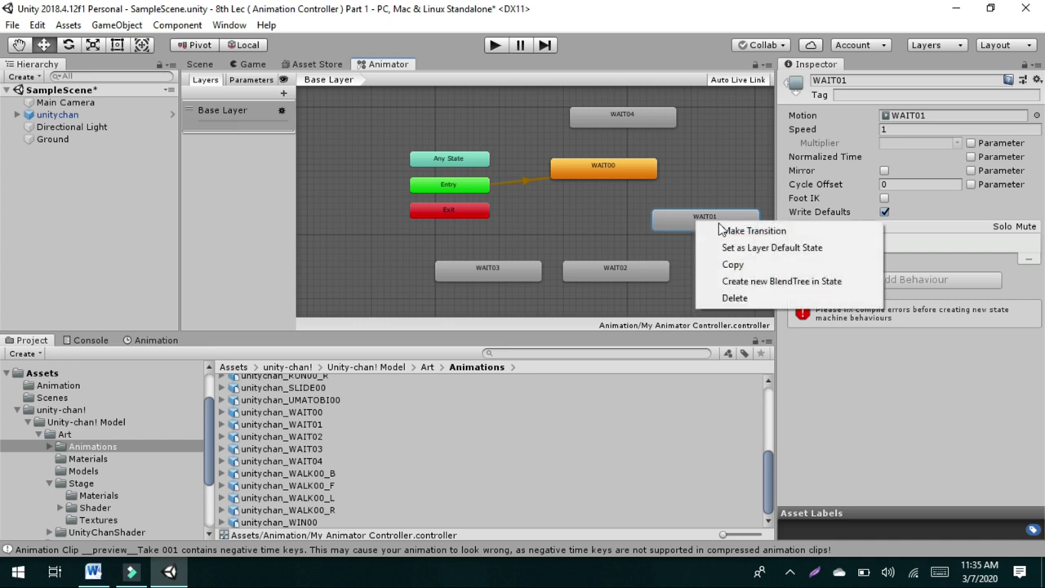
{"action": "left_click", "coordinate": [729, 232]}
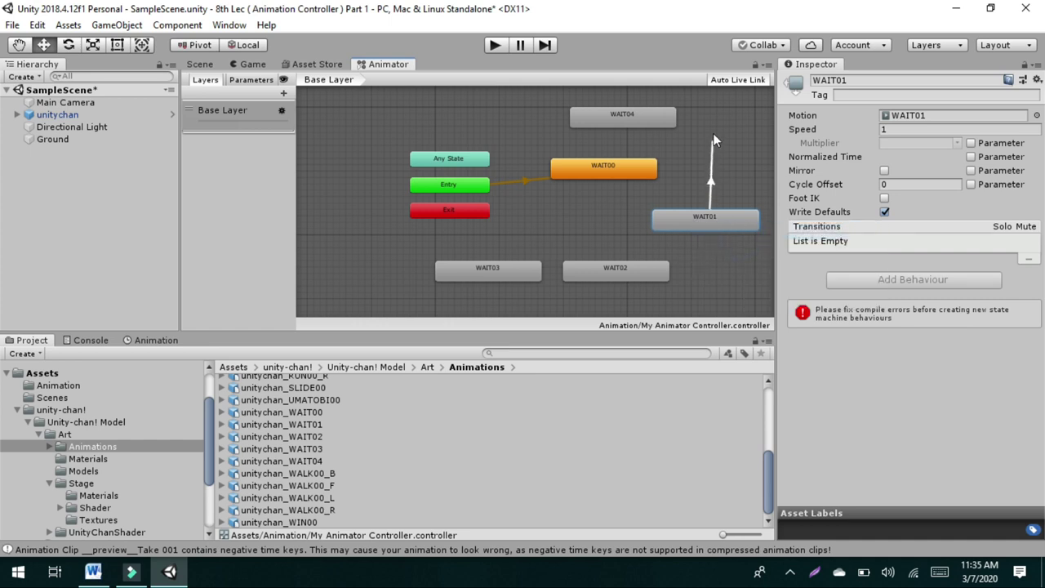
{"action": "left_click", "coordinate": [451, 211]}
{"action": "left_click", "coordinate": [619, 175]}
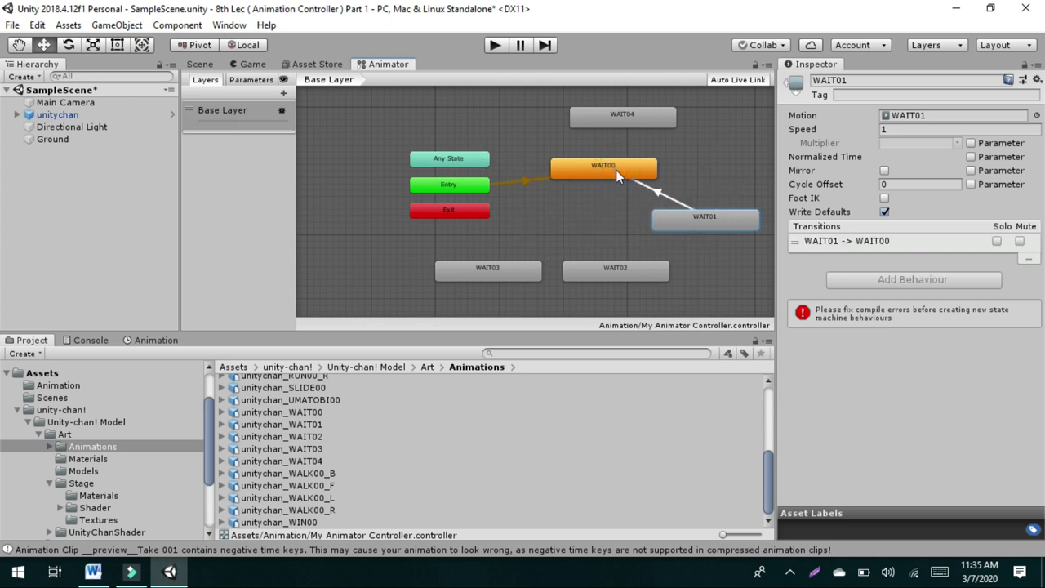
{"action": "left_click", "coordinate": [628, 260]}
{"action": "right_click", "coordinate": [632, 255]}
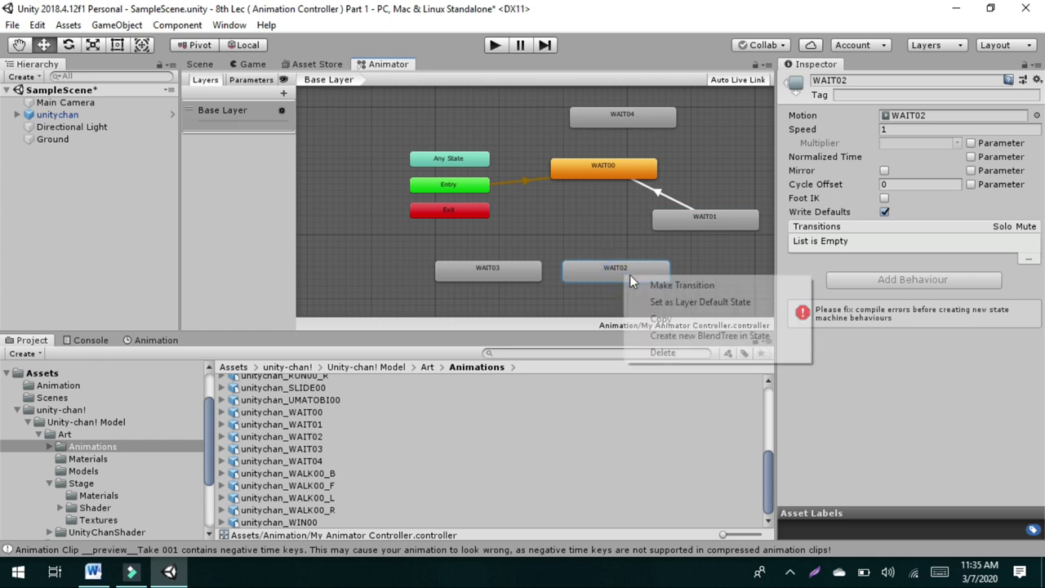
{"action": "left_click", "coordinate": [670, 285]}
{"action": "left_click", "coordinate": [606, 169]}
Add transitions from WAIT03 and WAIT04 back to WAIT00.
{"action": "left_click", "coordinate": [510, 269]}
{"action": "right_click", "coordinate": [523, 274]}
{"action": "left_click", "coordinate": [539, 280]}
{"action": "left_click", "coordinate": [567, 174]}
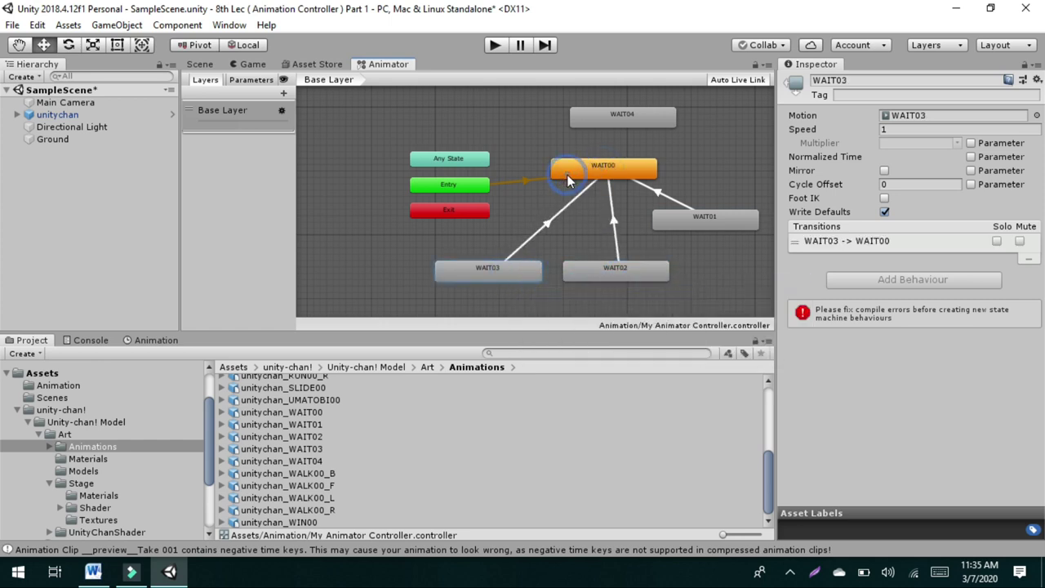
{"action": "left_click", "coordinate": [617, 121]}
{"action": "right_click", "coordinate": [617, 121]}
{"action": "left_click", "coordinate": [643, 133]}
{"action": "left_click", "coordinate": [614, 172]}
Nudge WAIT00 slightly lower and review the WAIT02, WAIT03 and WAIT04 transitions.
{"action": "left_click", "coordinate": [618, 180]}
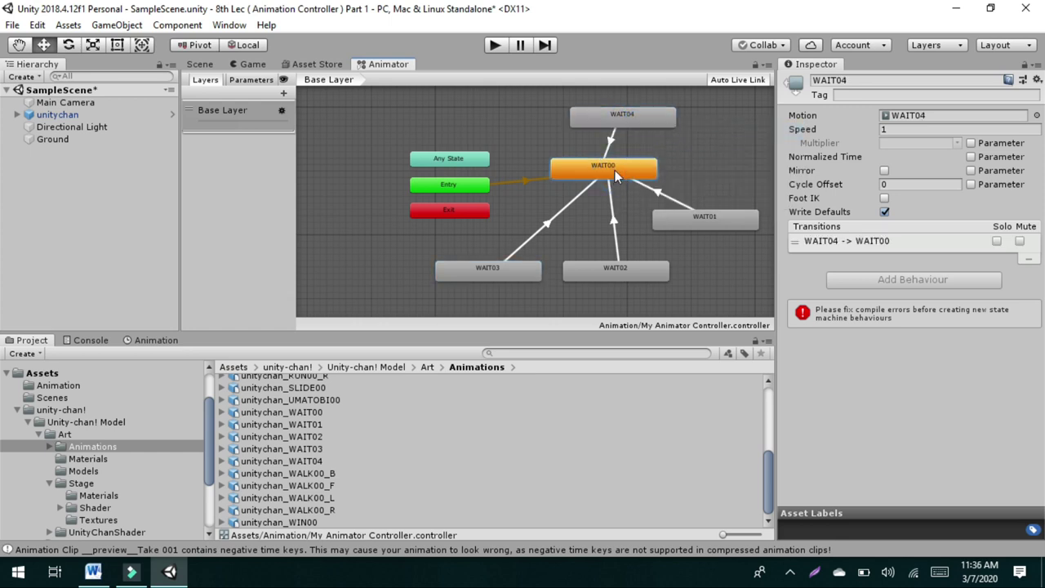
{"action": "left_click_drag", "start_coordinate": [617, 174], "coordinate": [610, 184]}
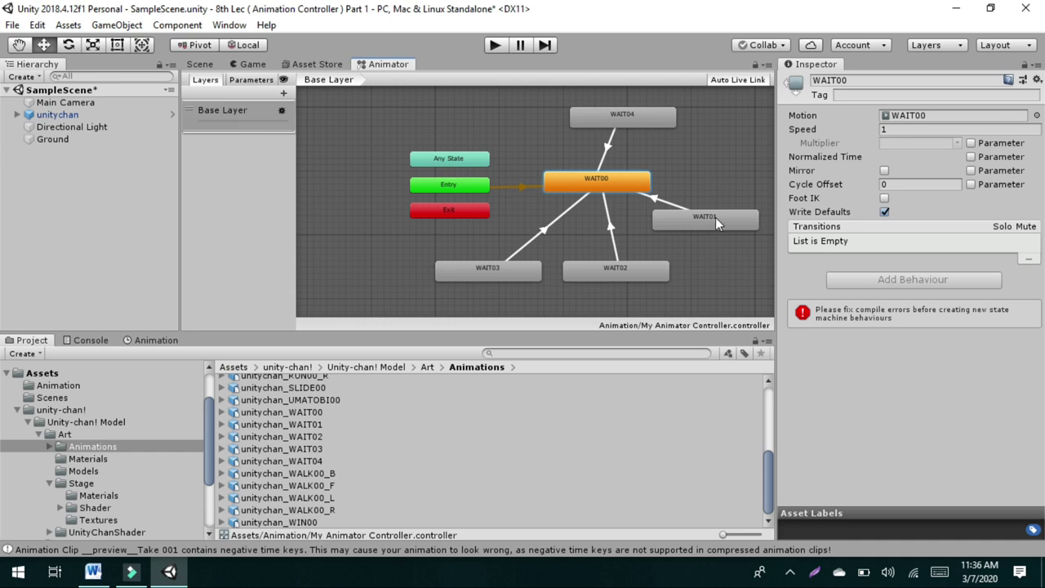
{"action": "left_click", "coordinate": [636, 269]}
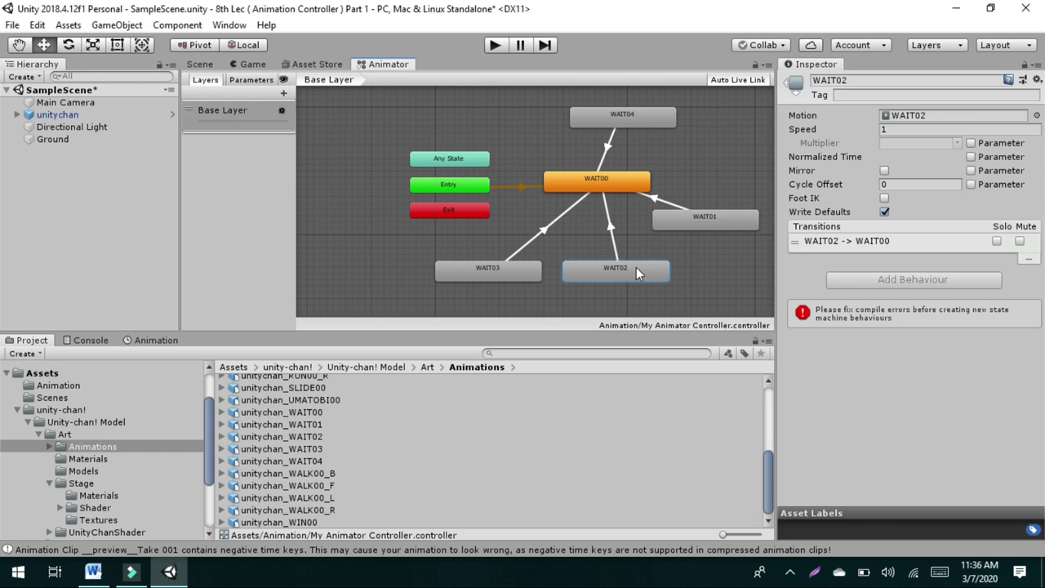
{"action": "left_click", "coordinate": [506, 274]}
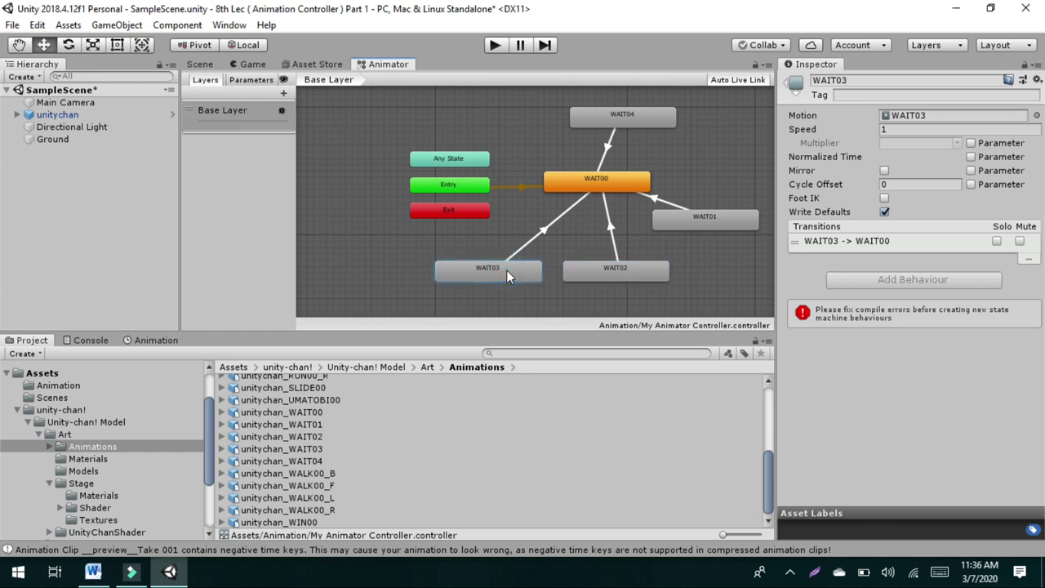
{"action": "left_click", "coordinate": [627, 115]}
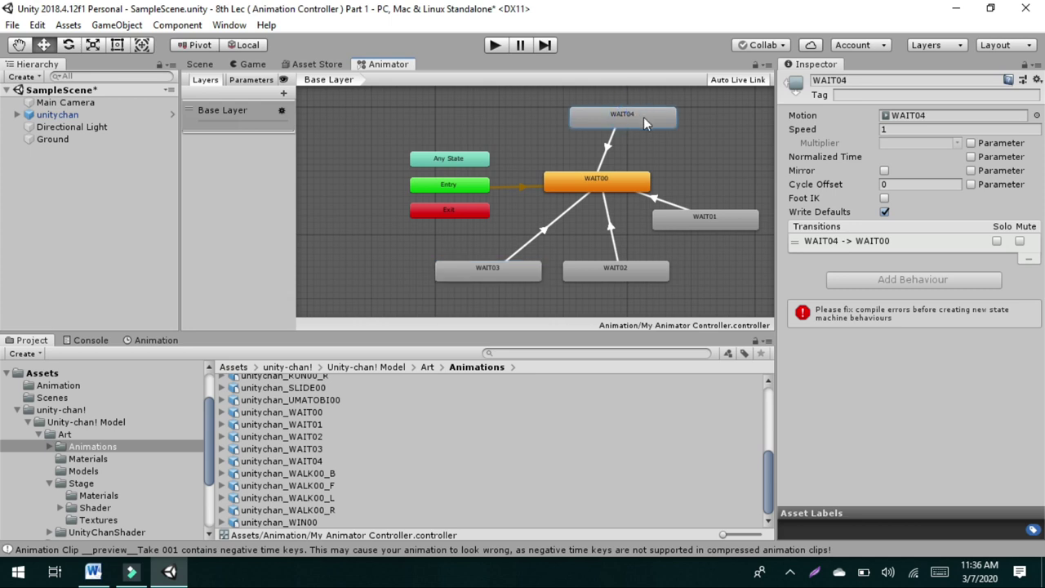
{"action": "left_click", "coordinate": [618, 183]}
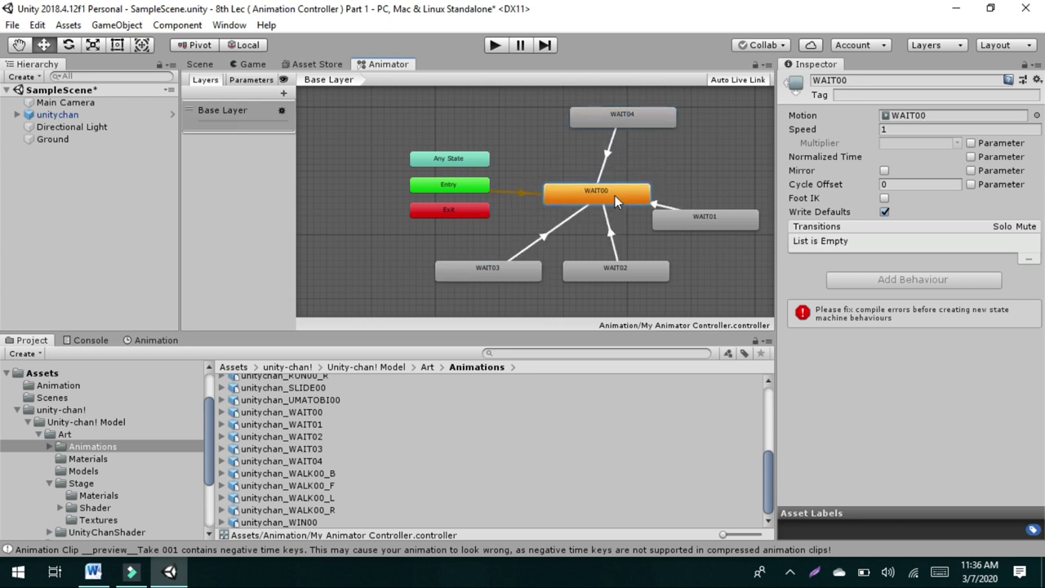
{"action": "left_click_drag", "start_coordinate": [618, 183], "coordinate": [618, 187]}
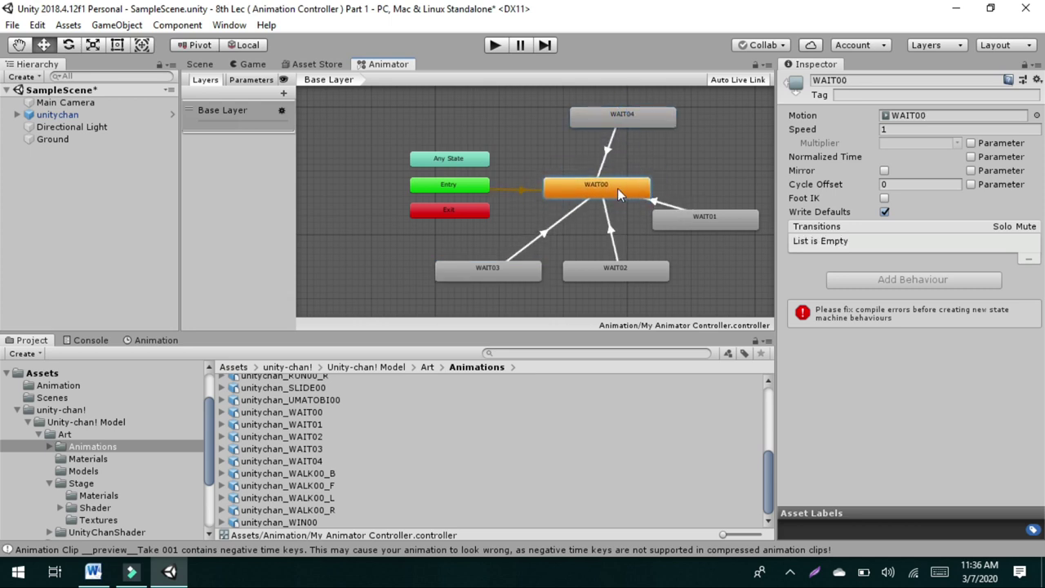
{"action": "left_click", "coordinate": [617, 117]}
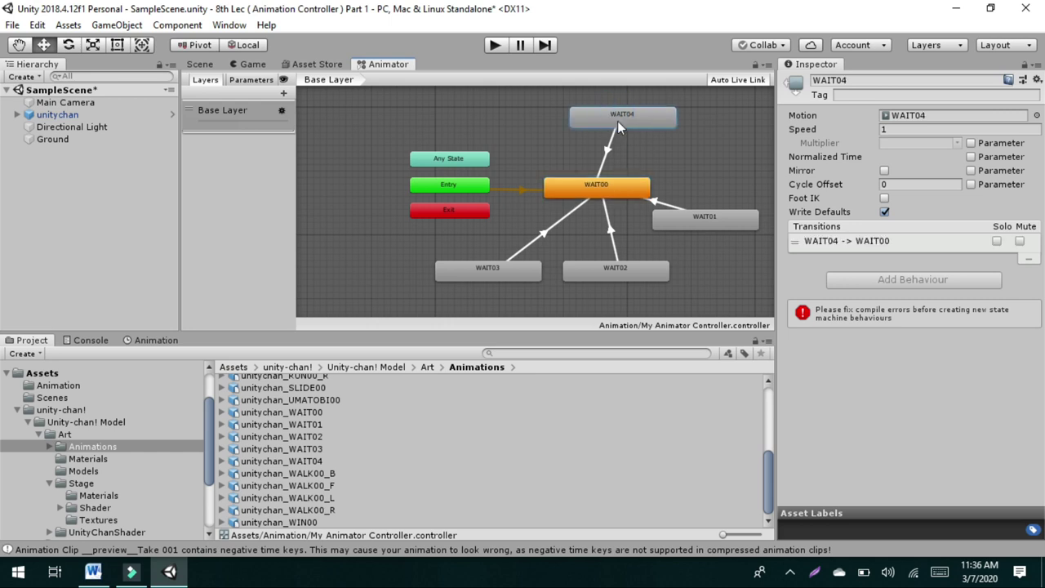
{"action": "left_click", "coordinate": [474, 159]}
{"action": "right_click", "coordinate": [474, 162]}
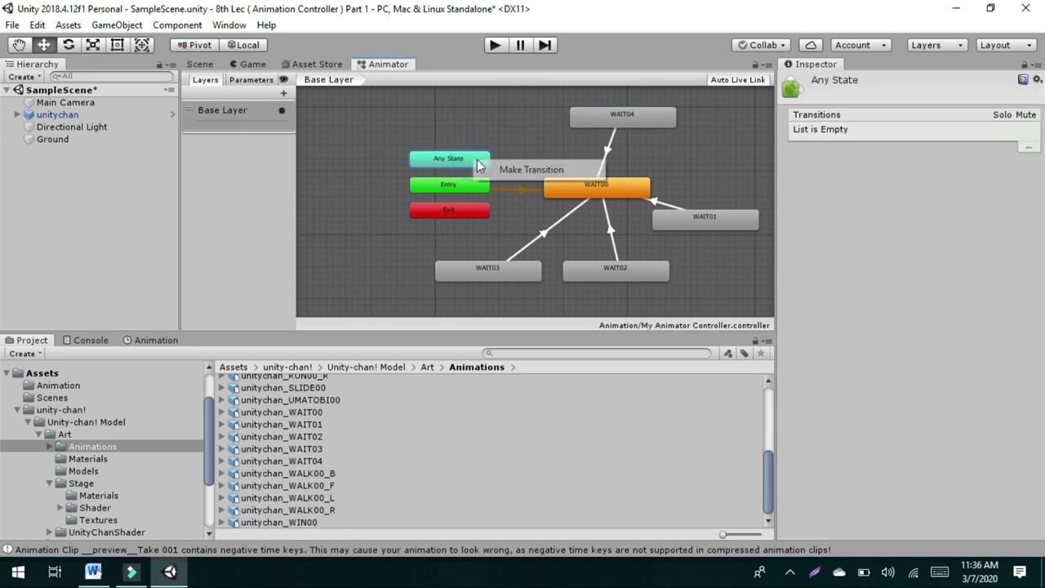
{"action": "left_click", "coordinate": [522, 170]}
{"action": "left_click", "coordinate": [627, 110]}
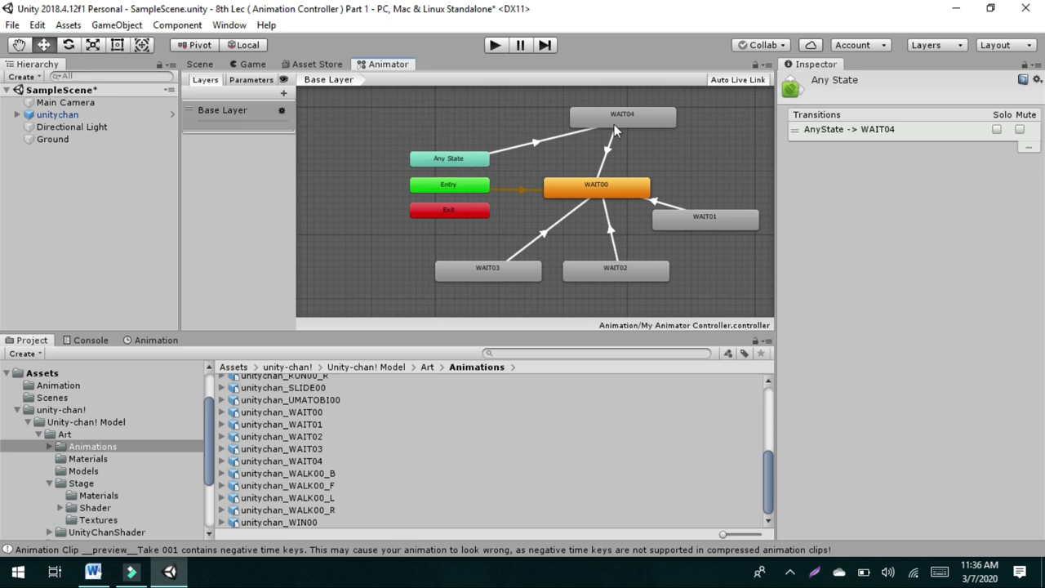
{"action": "left_click", "coordinate": [545, 141]}
{"action": "key", "text": "Delete"}
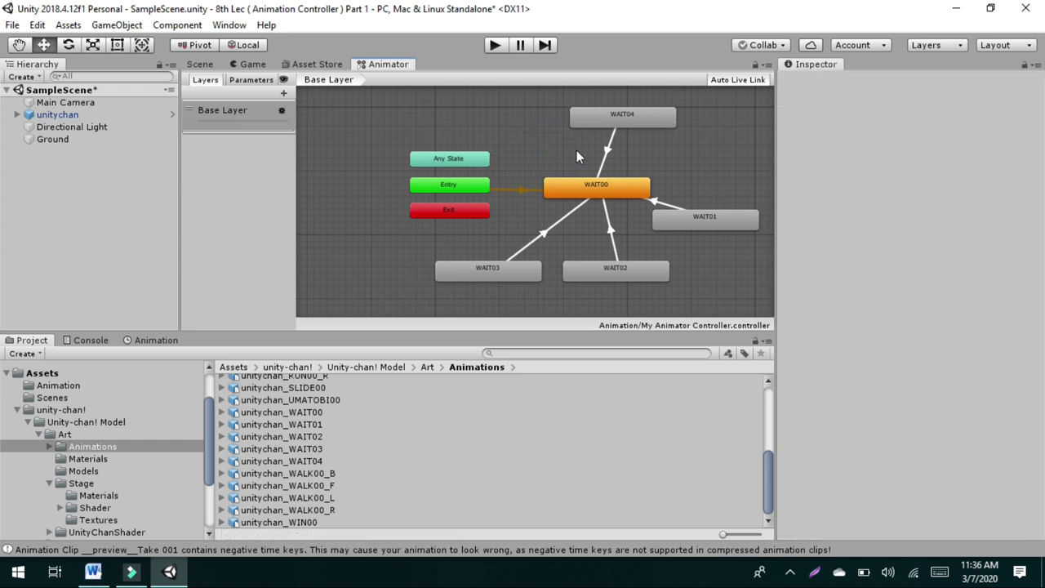
{"action": "left_click_drag", "start_coordinate": [605, 189], "coordinate": [604, 195]}
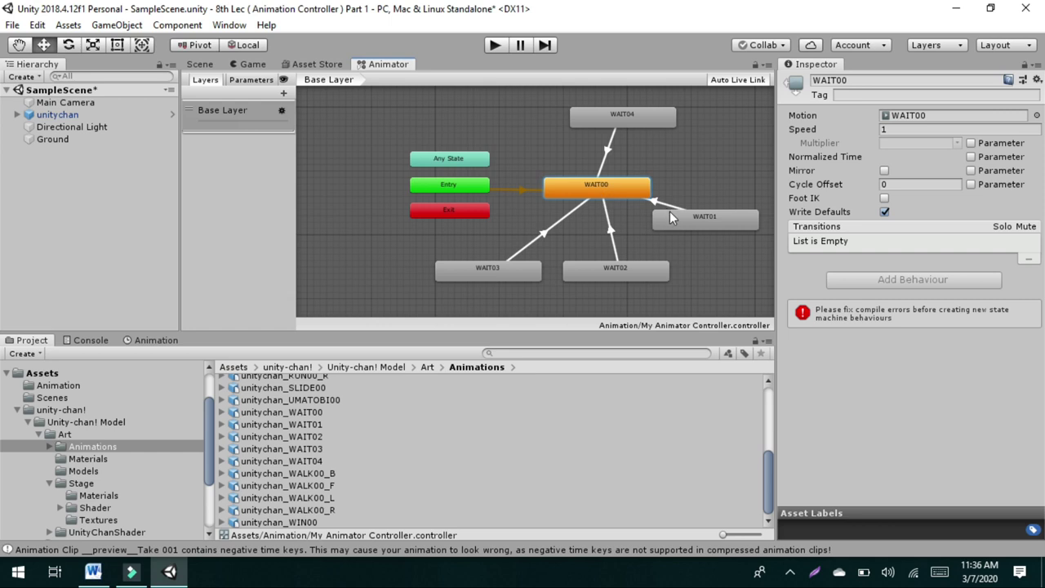
{"action": "left_click", "coordinate": [687, 225]}
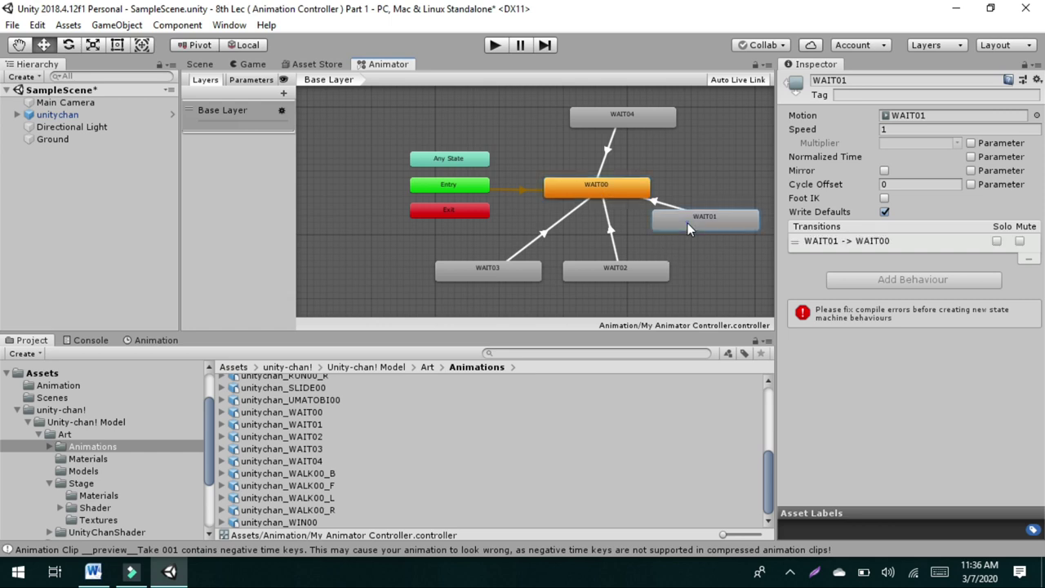
{"action": "left_click", "coordinate": [651, 271]}
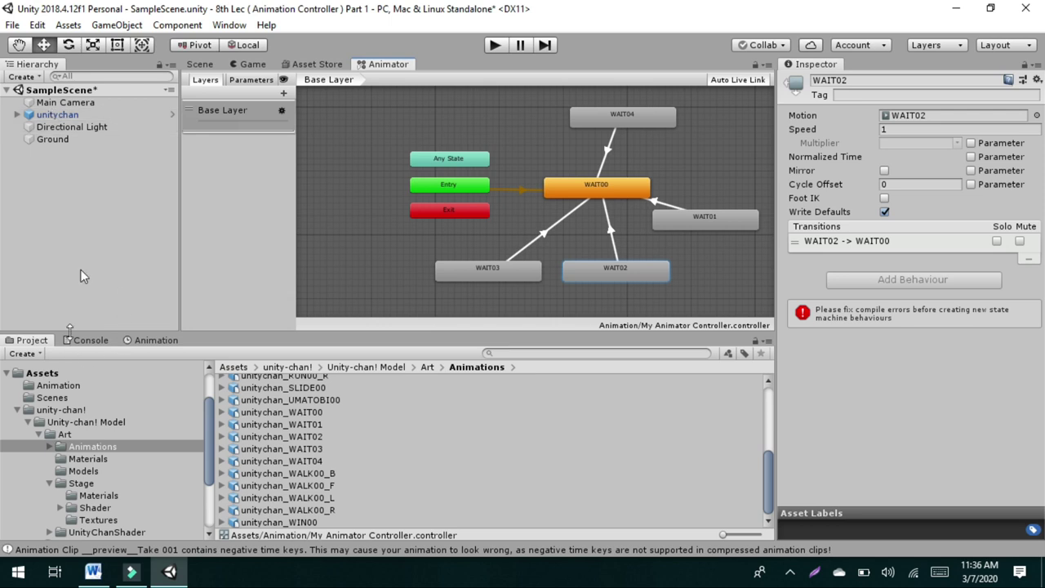
Add a C# Script asset named NewBehaviourScript under Assets via Create > C# Script.
{"action": "left_click", "coordinate": [200, 65]}
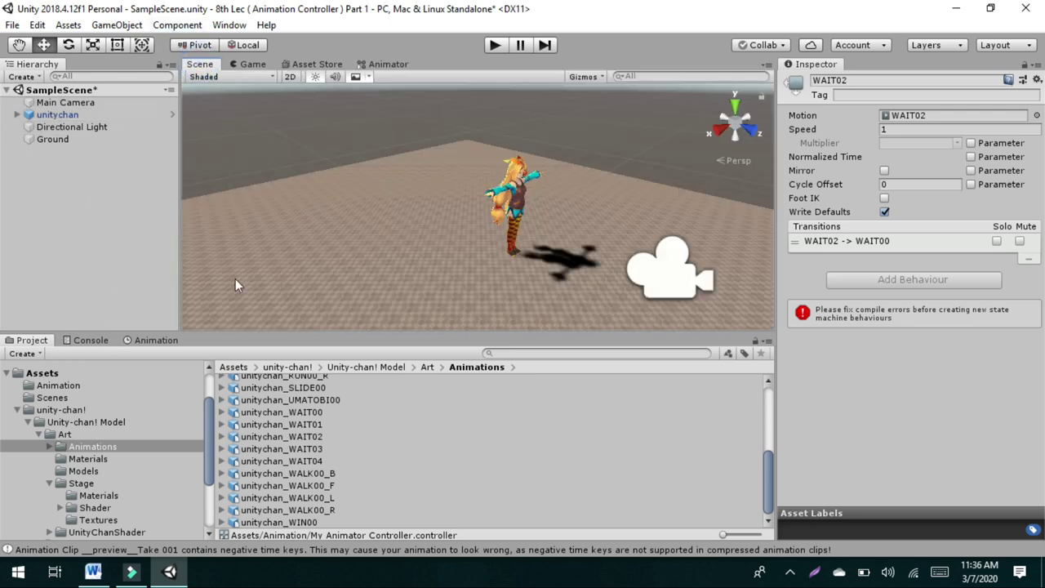
{"action": "left_click", "coordinate": [42, 373]}
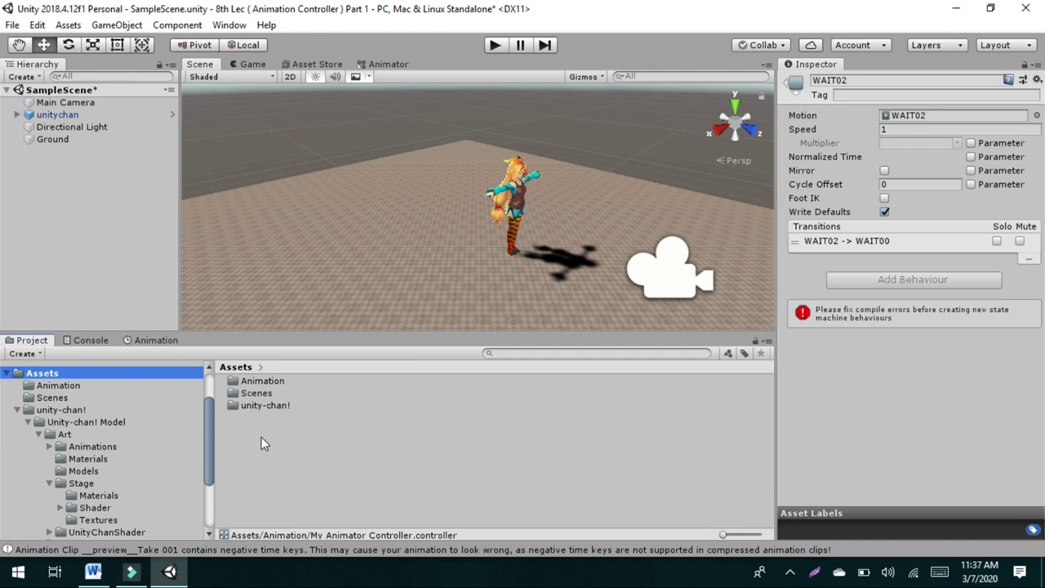
{"action": "right_click", "coordinate": [261, 436]}
{"action": "mouse_move", "coordinate": [422, 81]}
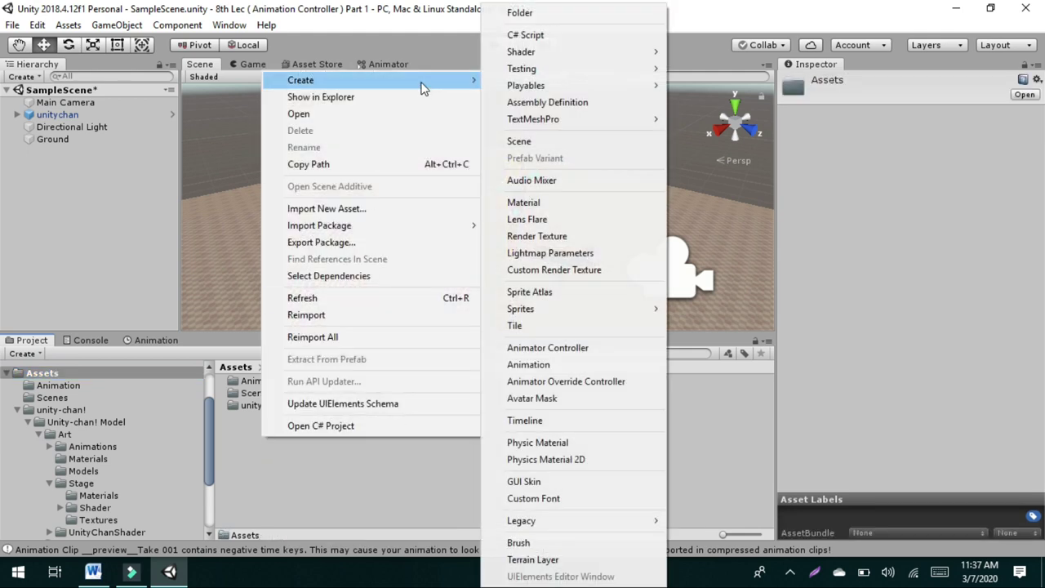
{"action": "left_click", "coordinate": [526, 31]}
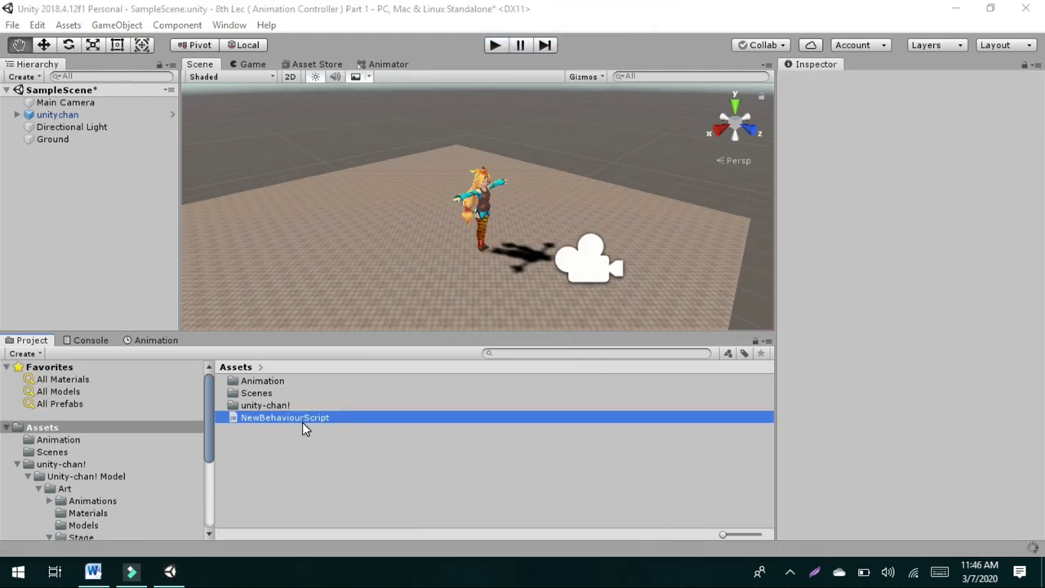
{"action": "left_click", "coordinate": [289, 419]}
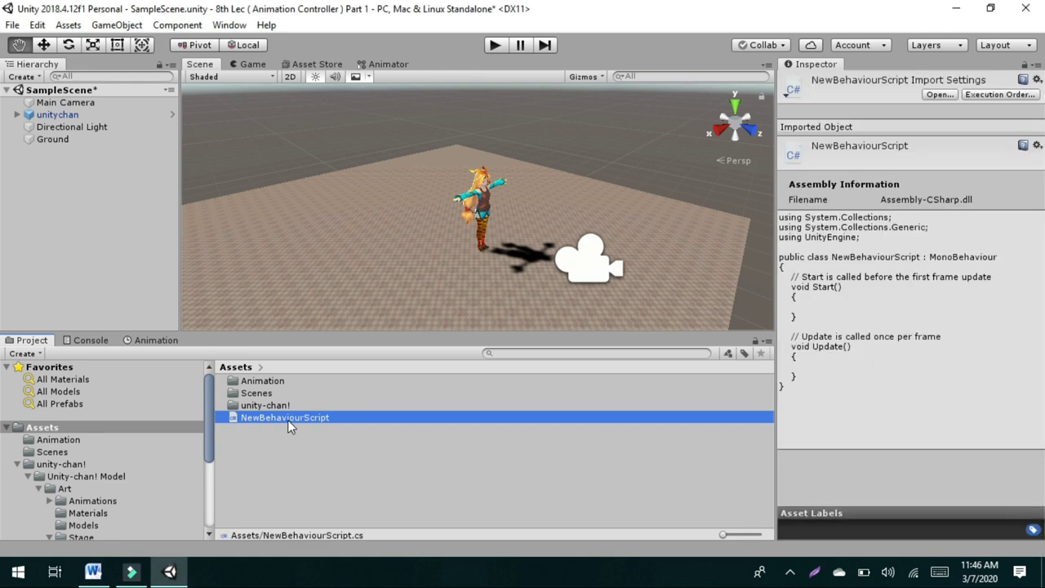
Attach NewBehaviourScript to unitychan as a component and open it in Visual Studio.
{"action": "left_click", "coordinate": [57, 116]}
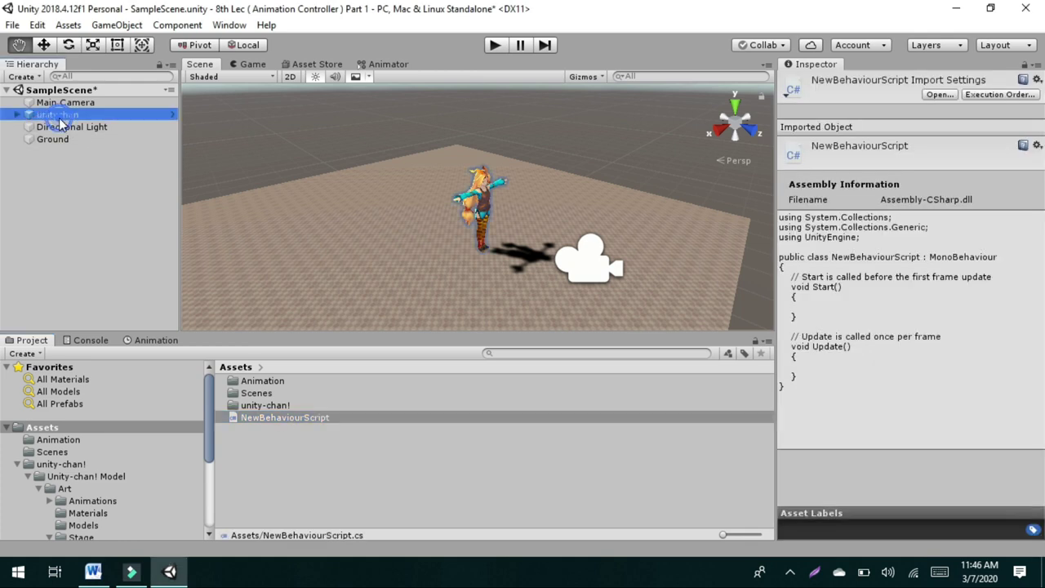
{"action": "scroll", "coordinate": [815, 370], "scroll_direction": "down", "scroll_amount": 3}
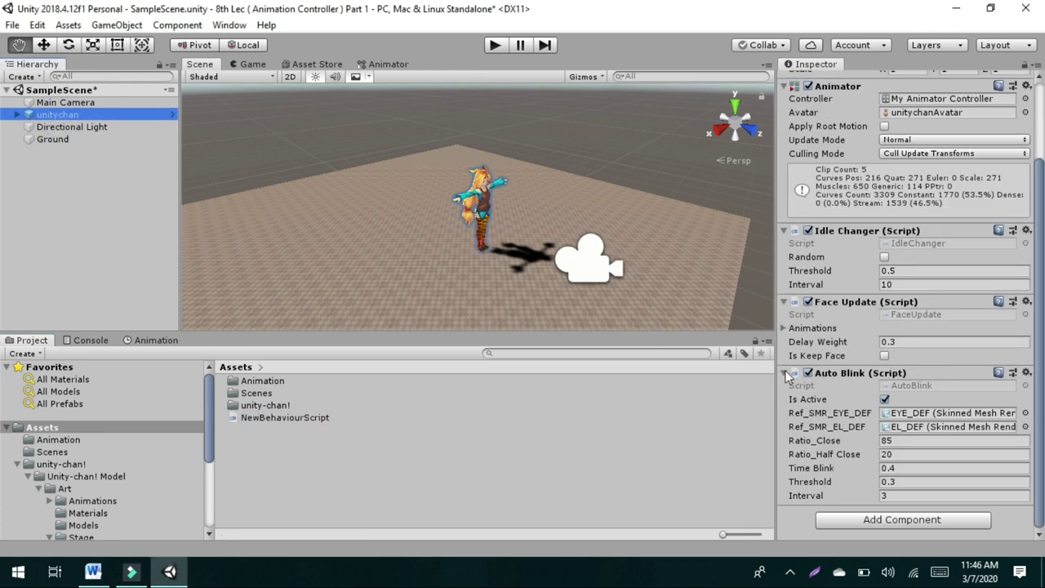
{"action": "left_click_drag", "start_coordinate": [287, 420], "coordinate": [832, 513]}
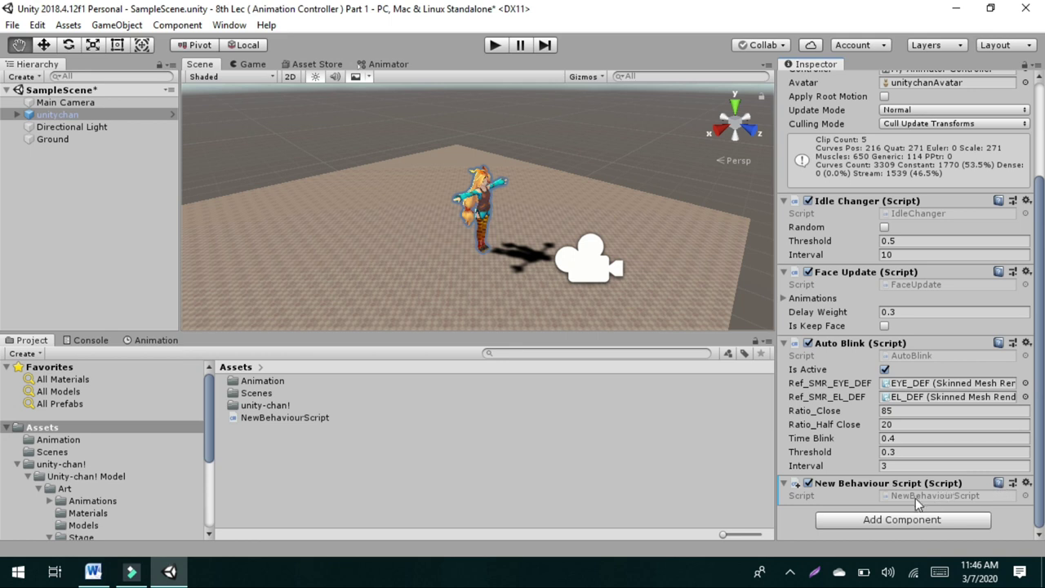
{"action": "left_click", "coordinate": [915, 498]}
{"action": "double_click", "coordinate": [915, 497]}
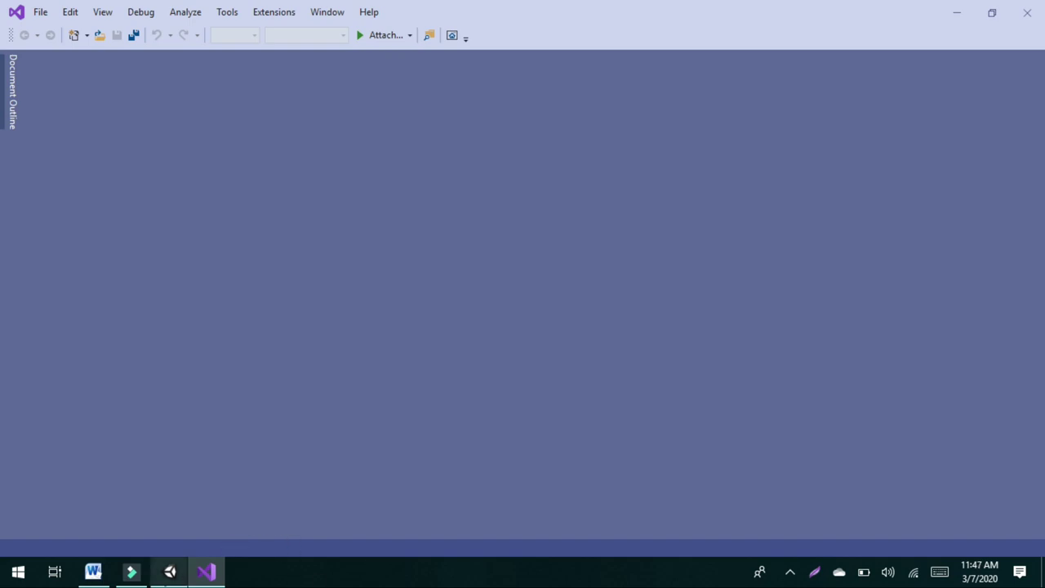
Switch back to the Unity editor once Visual Studio has loaded the project.
{"action": "left_click", "coordinate": [169, 574]}
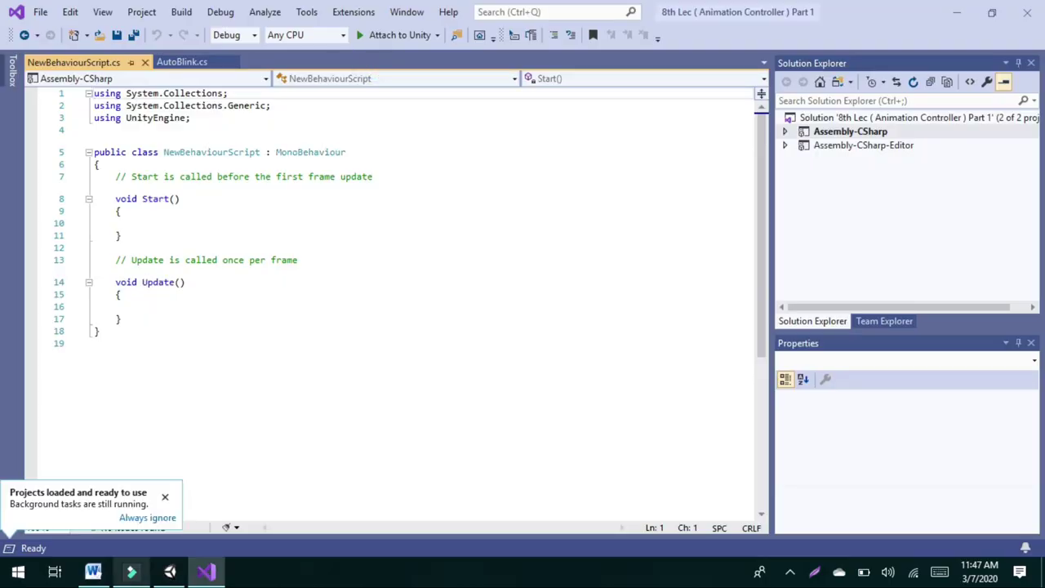
Review the WAIT04 and WAIT02 transitions in the widened Animator graph, then return to Visual Studio.
{"action": "left_click", "coordinate": [169, 574]}
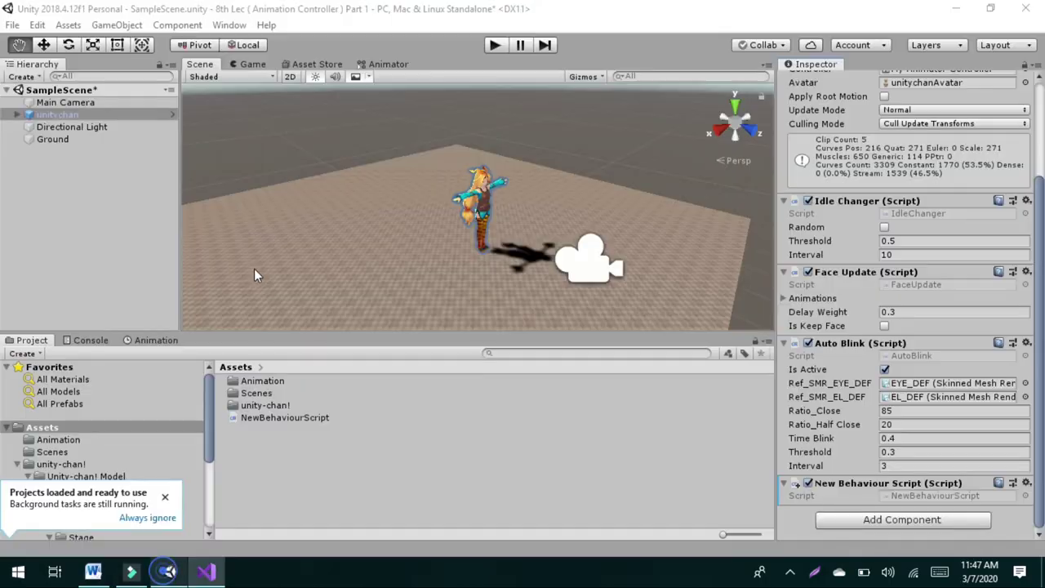
{"action": "left_click", "coordinate": [378, 65]}
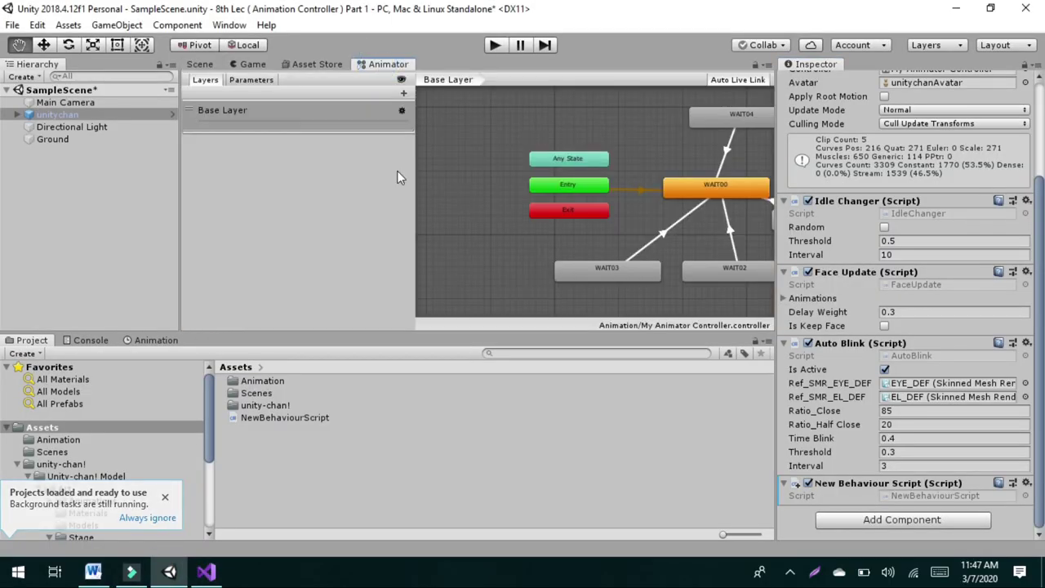
{"action": "left_click_drag", "start_coordinate": [414, 175], "coordinate": [291, 186]}
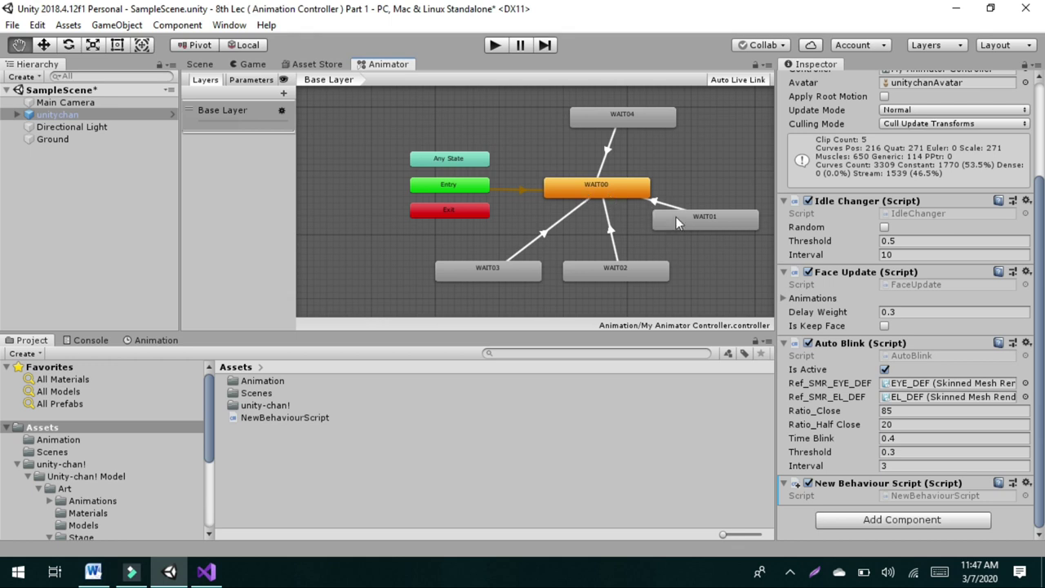
{"action": "left_click", "coordinate": [635, 121]}
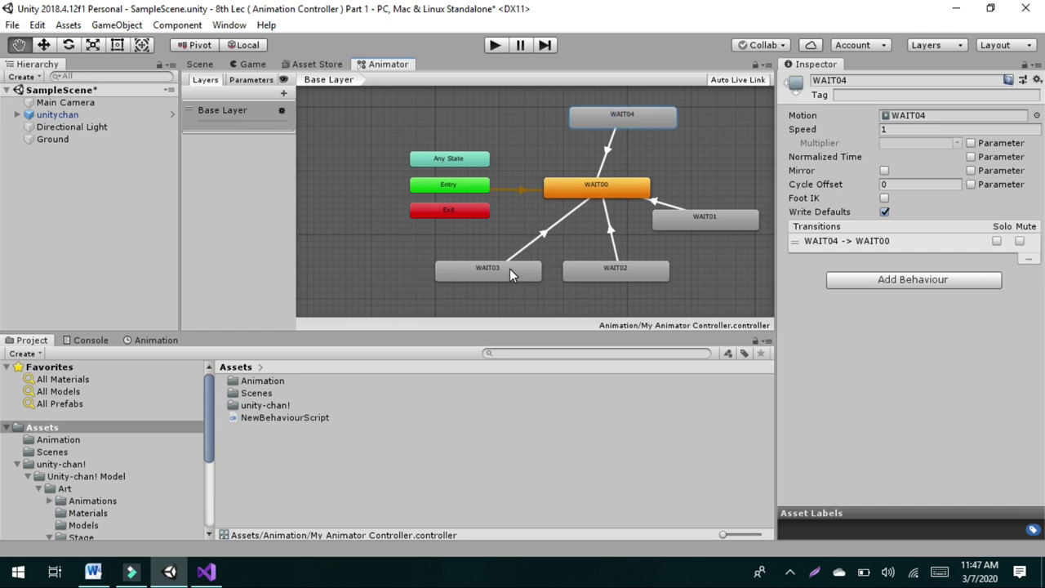
{"action": "left_click", "coordinate": [633, 267]}
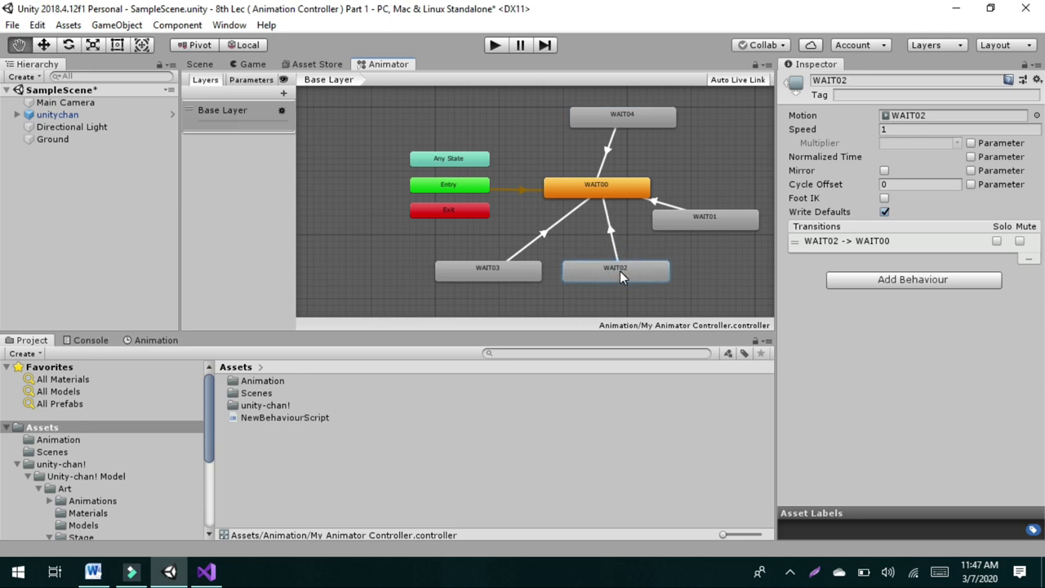
{"action": "left_click", "coordinate": [205, 574]}
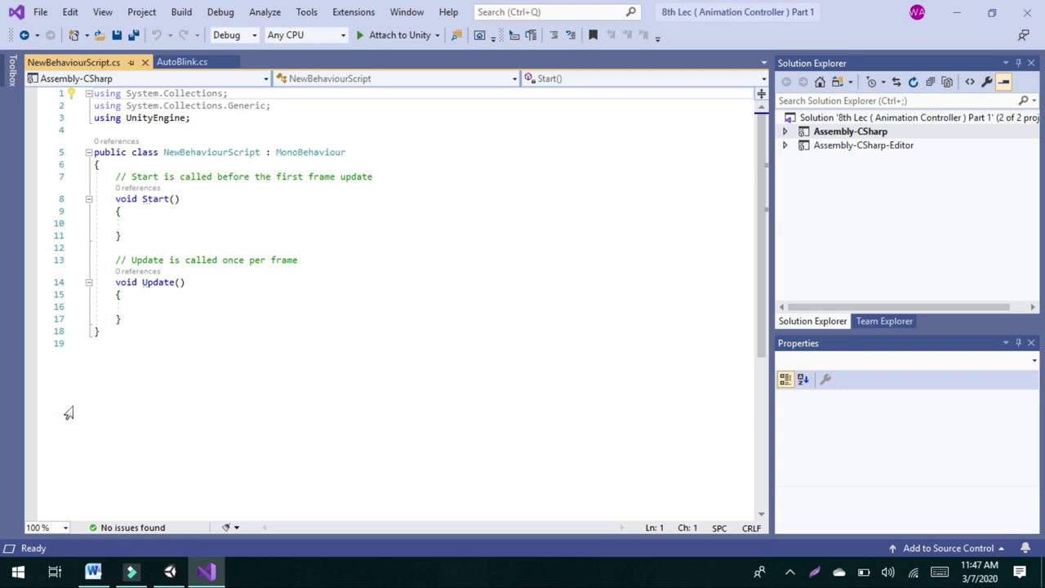
Delete the Start comment on line 7 of NewBehaviourScript.
{"action": "left_click", "coordinate": [169, 219]}
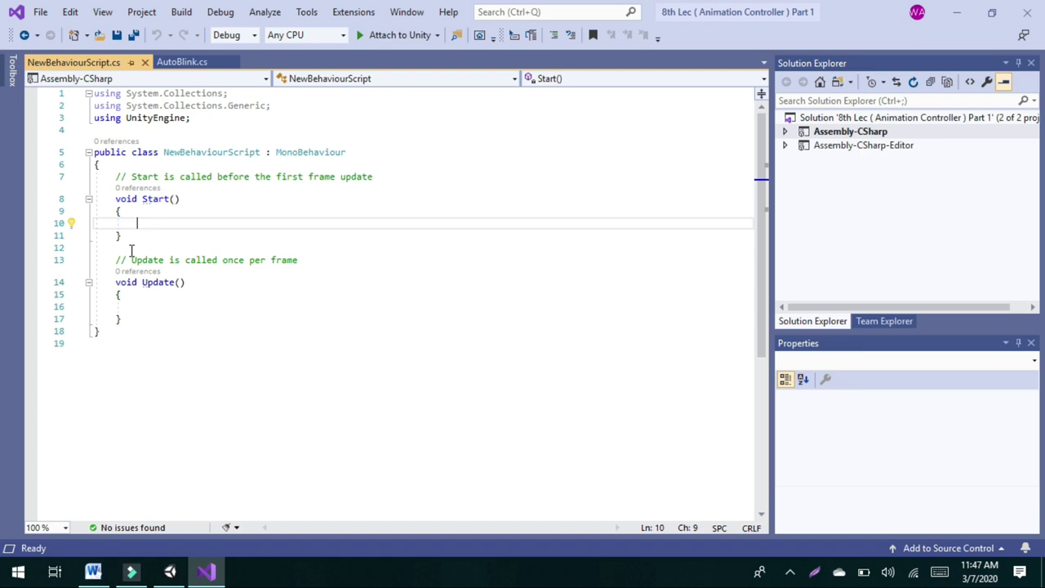
{"action": "left_click", "coordinate": [381, 178]}
{"action": "key", "text": "BackSpace"}
{"action": "key", "text": "BackSpace"}
{"action": "key", "text": "BackSpace"}
{"action": "key", "text": "BackSpace"}
{"action": "key", "text": "BackSpace"}
{"action": "key", "text": "BackSpace"}
{"action": "key", "text": "BackSpace"}
{"action": "key", "text": "BackSpace"}
{"action": "key", "text": "BackSpace"}
{"action": "key", "text": "BackSpace"}
{"action": "key", "text": "BackSpace"}
{"action": "key", "text": "BackSpace"}
{"action": "key", "text": "BackSpace"}
{"action": "key", "text": "BackSpace"}
{"action": "key", "text": "BackSpace"}
{"action": "key", "text": "BackSpace"}
{"action": "key", "text": "BackSpace"}
{"action": "key", "text": "BackSpace"}
{"action": "key", "text": "BackSpace"}
{"action": "key", "text": "BackSpace"}
{"action": "key", "text": "BackSpace"}
{"action": "key", "text": "BackSpace"}
{"action": "key", "text": "BackSpace"}
{"action": "key", "text": "BackSpace"}
{"action": "key", "text": "BackSpace"}
{"action": "key", "text": "BackSpace"}
{"action": "key", "text": "BackSpace"}
{"action": "key", "text": "BackSpace"}
{"action": "key", "text": "BackSpace"}
{"action": "key", "text": "BackSpace"}
{"action": "key", "text": "BackSpace"}
{"action": "key", "text": "BackSpace"}
{"action": "key", "text": "BackSpace"}
{"action": "key", "text": "BackSpace"}
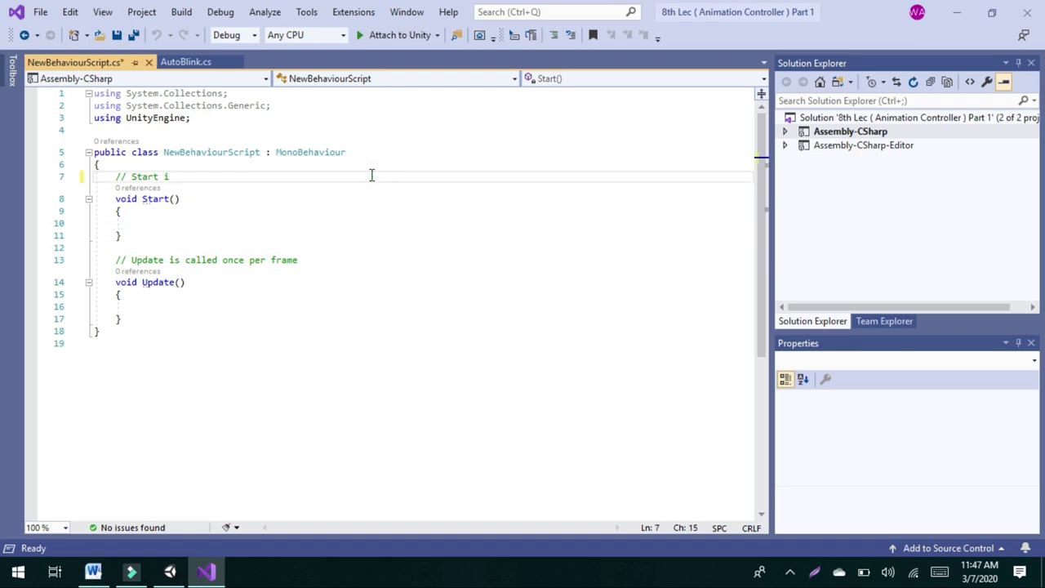
{"action": "key", "text": "BackSpace"}
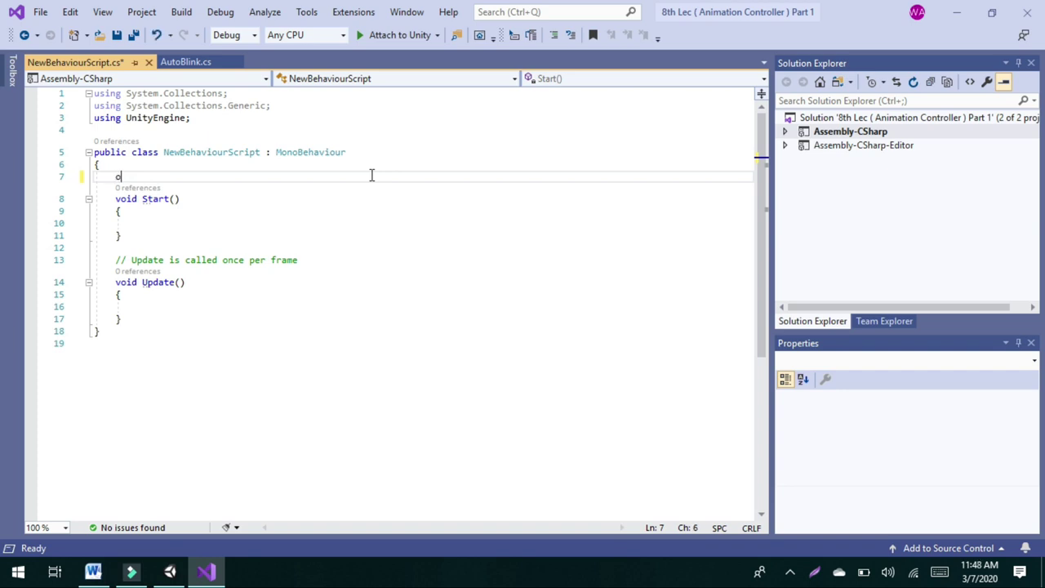
{"action": "key", "text": "ctrl+space"}
Declare 'public Animator anim;' on line 7, correcting the misspelled type name.
{"action": "type", "text": "pub"}
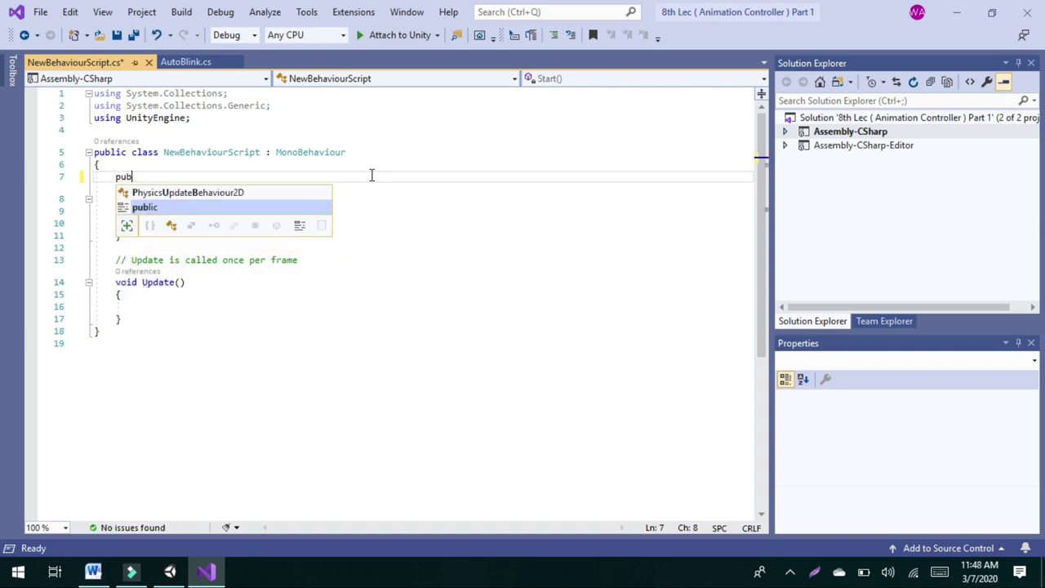
{"action": "type", "text": "lic ani"}
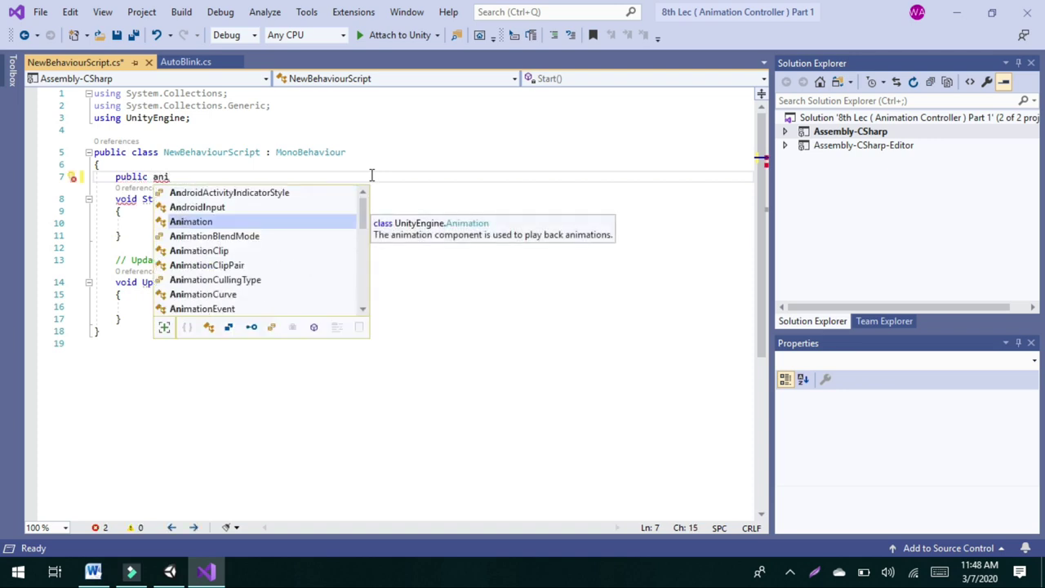
{"action": "type", "text": "matr"}
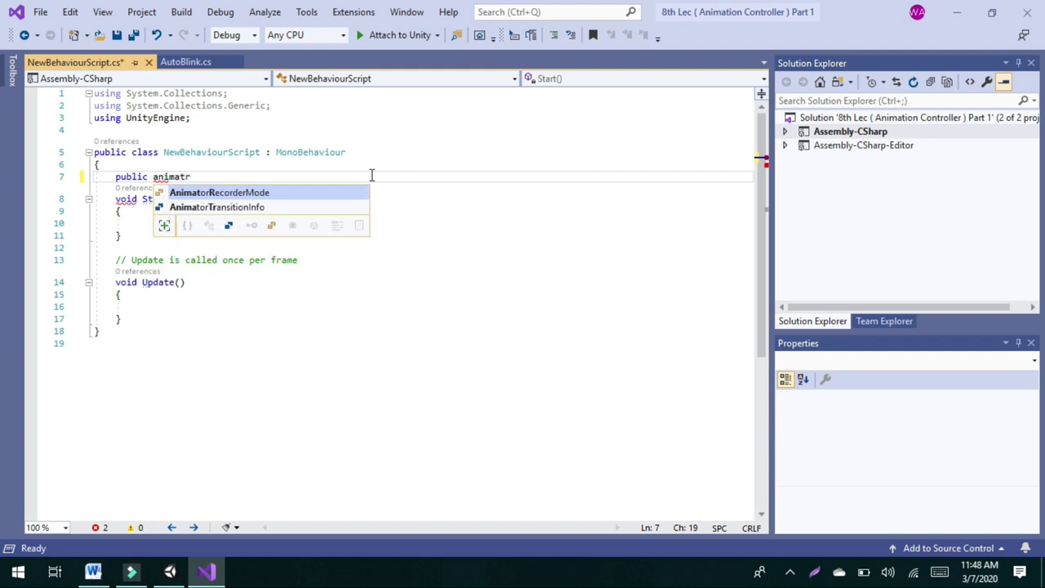
{"action": "key", "text": "BackSpace"}
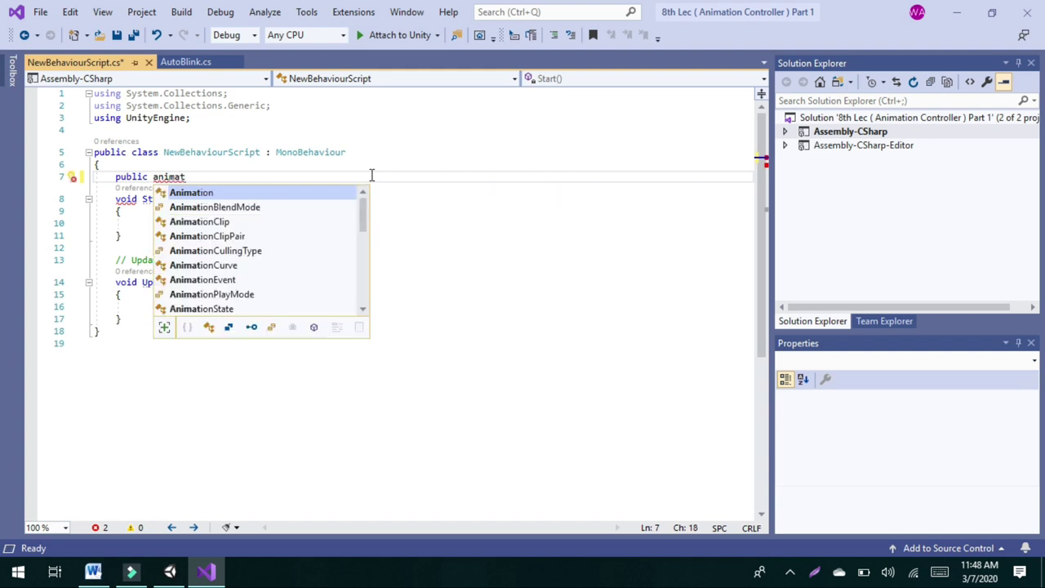
{"action": "type", "text": "ar"}
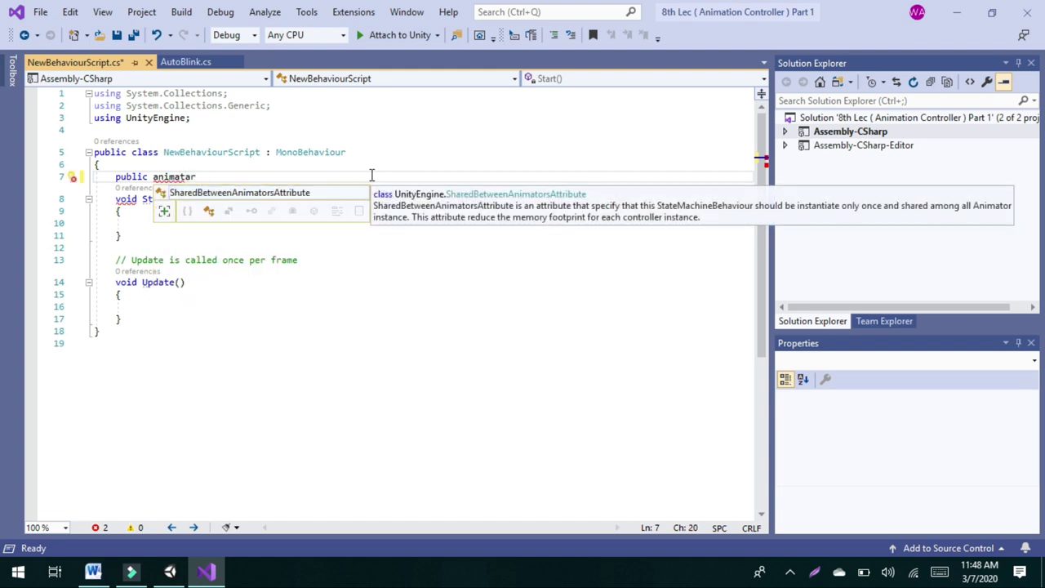
{"action": "type", "text": "or"}
{"action": "key", "text": "BackSpace"}
{"action": "key", "text": "BackSpace"}
{"action": "key", "text": "BackSpace"}
{"action": "key", "text": "BackSpace"}
{"action": "key", "text": "BackSpace"}
{"action": "key", "text": "BackSpace"}
{"action": "key", "text": "BackSpace"}
{"action": "key", "text": "BackSpace"}
{"action": "key", "text": "BackSpace"}
{"action": "key", "text": "BackSpace"}
{"action": "type", "text": "An"}
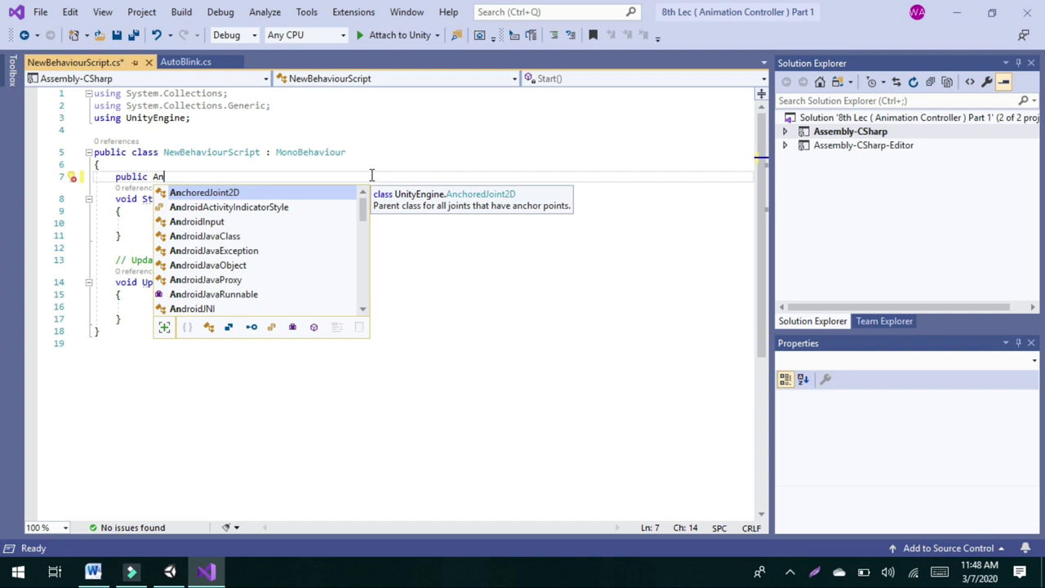
{"action": "key", "text": "BackSpace"}
{"action": "key", "text": "BackSpace"}
{"action": "key", "text": "BackSpace"}
{"action": "key", "text": "BackSpace"}
{"action": "key", "text": "BackSpace"}
{"action": "key", "text": "BackSpace"}
{"action": "key", "text": "BackSpace"}
{"action": "key", "text": "BackSpace"}
{"action": "key", "text": "BackSpace"}
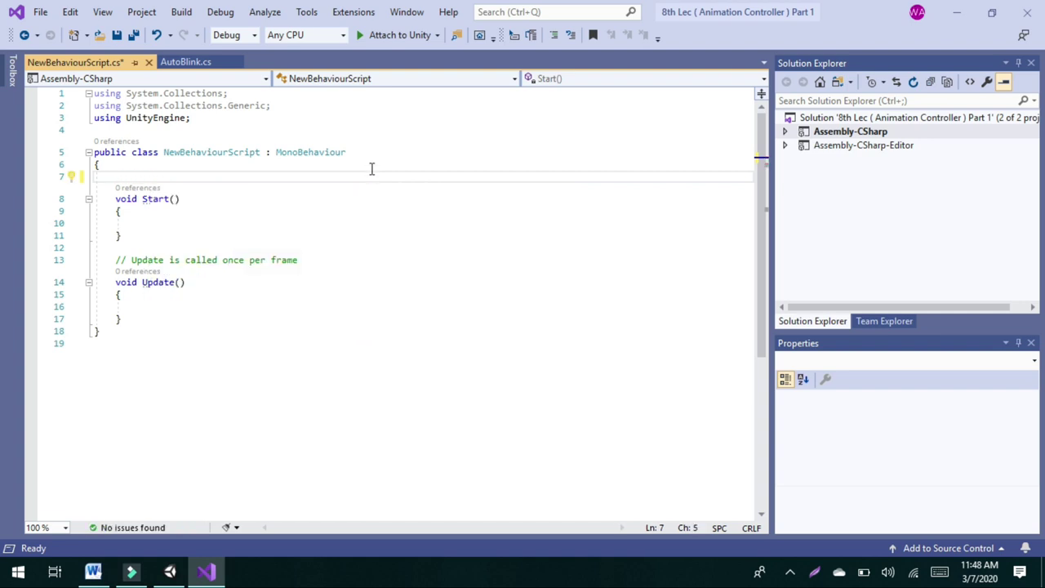
{"action": "left_click", "coordinate": [152, 315]}
{"action": "left_click", "coordinate": [169, 284]}
{"action": "left_click", "coordinate": [166, 175]}
{"action": "type", "text": "public "}
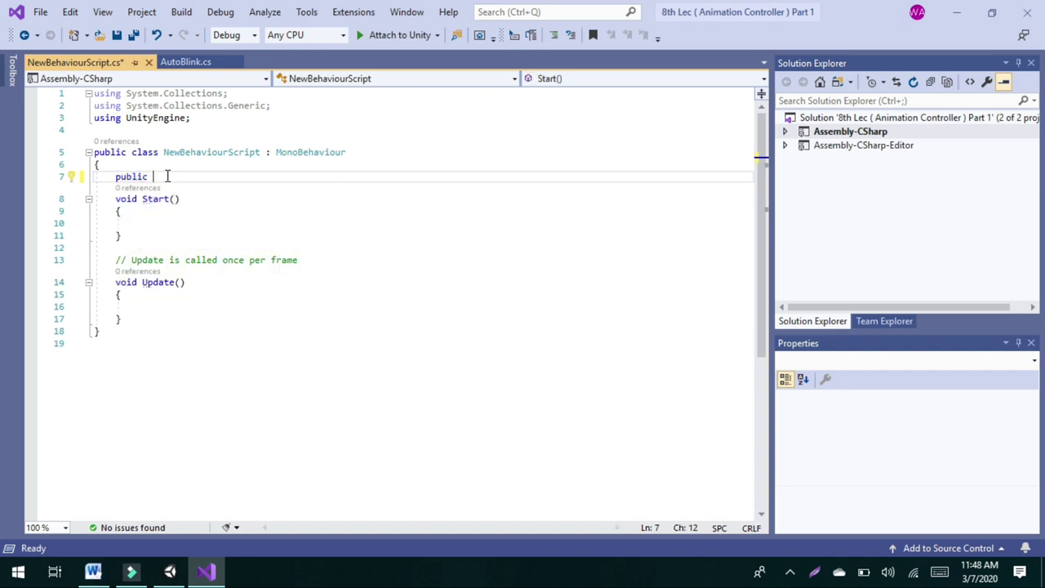
{"action": "type", "text": "Animator"}
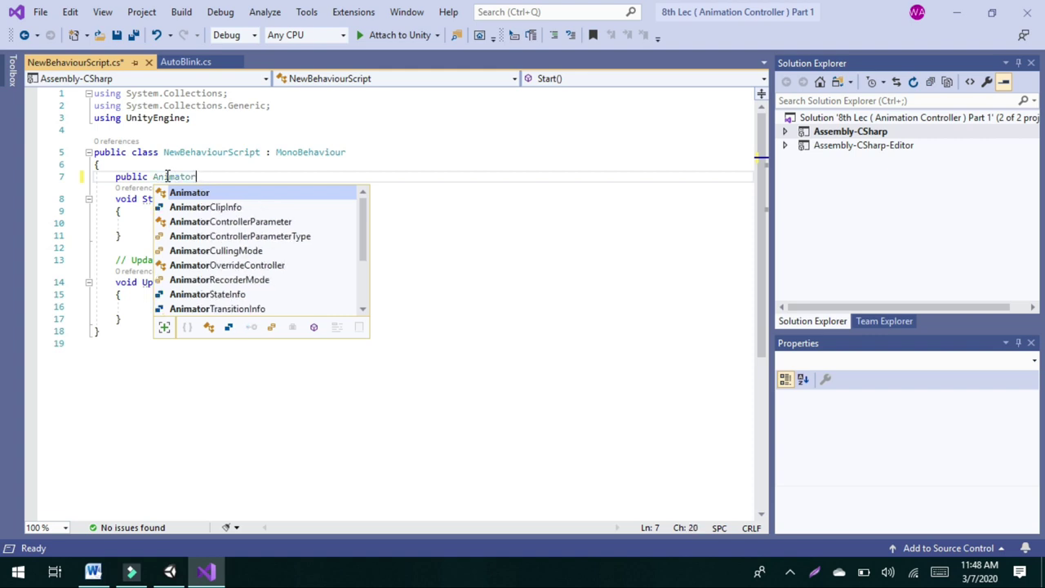
{"action": "type", "text": " anim;"}
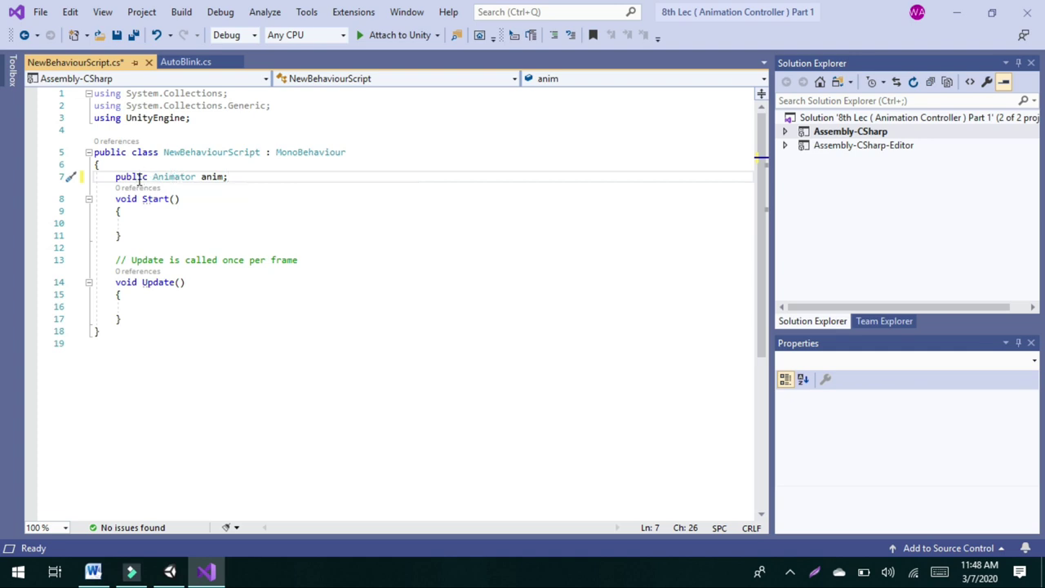
{"action": "left_click", "coordinate": [166, 219]}
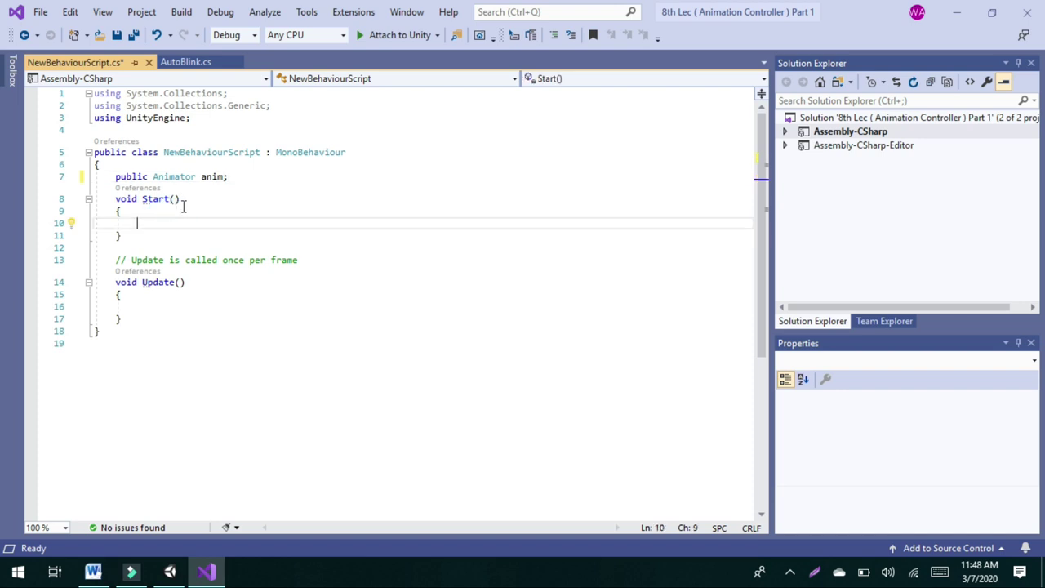
Write anim = GetComponent<Animator>(); inside Start().
{"action": "left_click", "coordinate": [234, 175]}
{"action": "left_click", "coordinate": [166, 218]}
{"action": "type", "text": "an"}
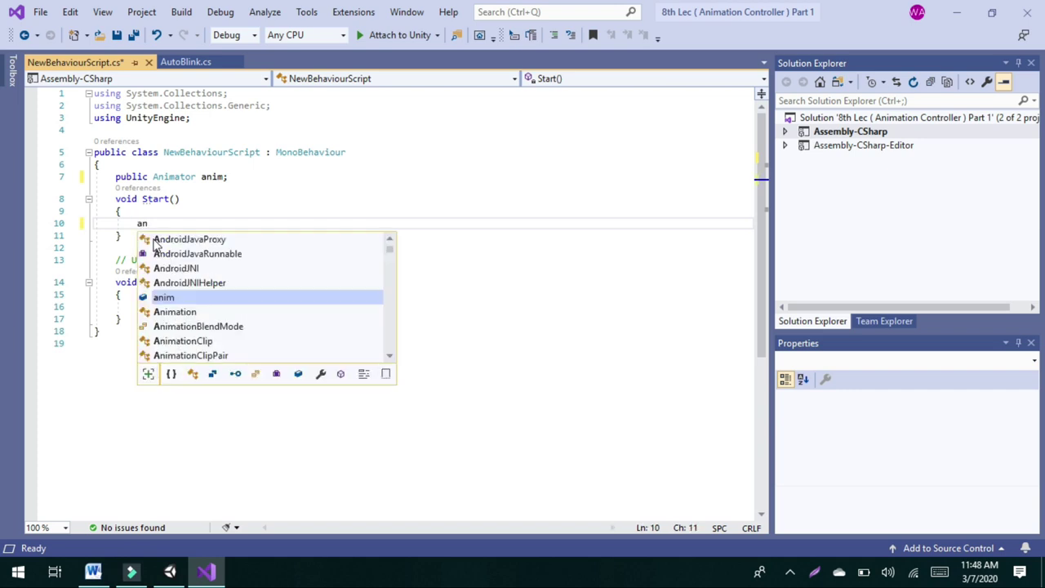
{"action": "type", "text": "im =mbox Get"}
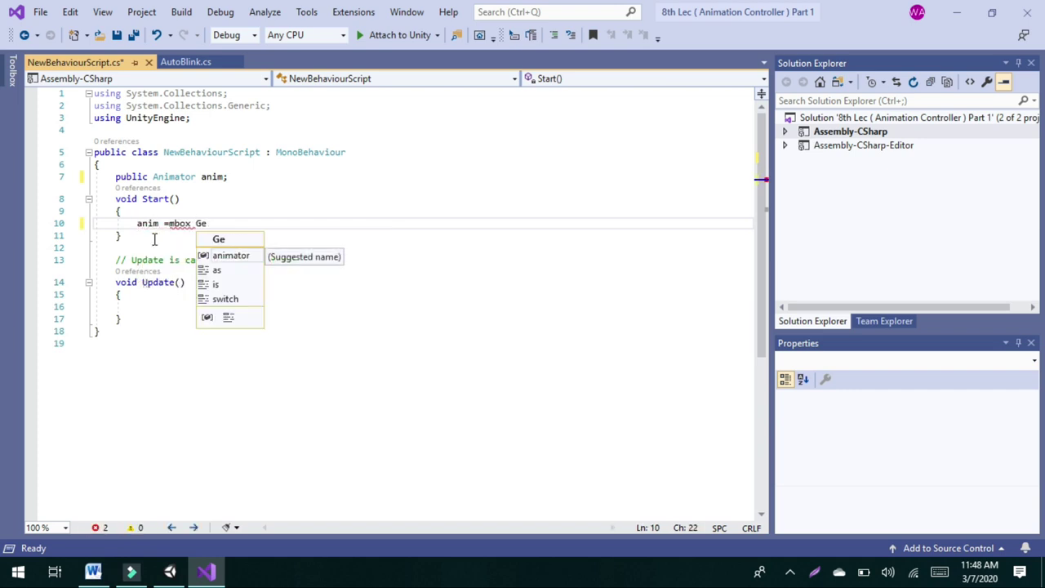
{"action": "key", "text": "BackSpace"}
{"action": "key", "text": "BackSpace"}
{"action": "key", "text": "BackSpace"}
{"action": "key", "text": "BackSpace"}
{"action": "key", "text": "BackSpace"}
{"action": "key", "text": "BackSpace"}
{"action": "key", "text": "BackSpace"}
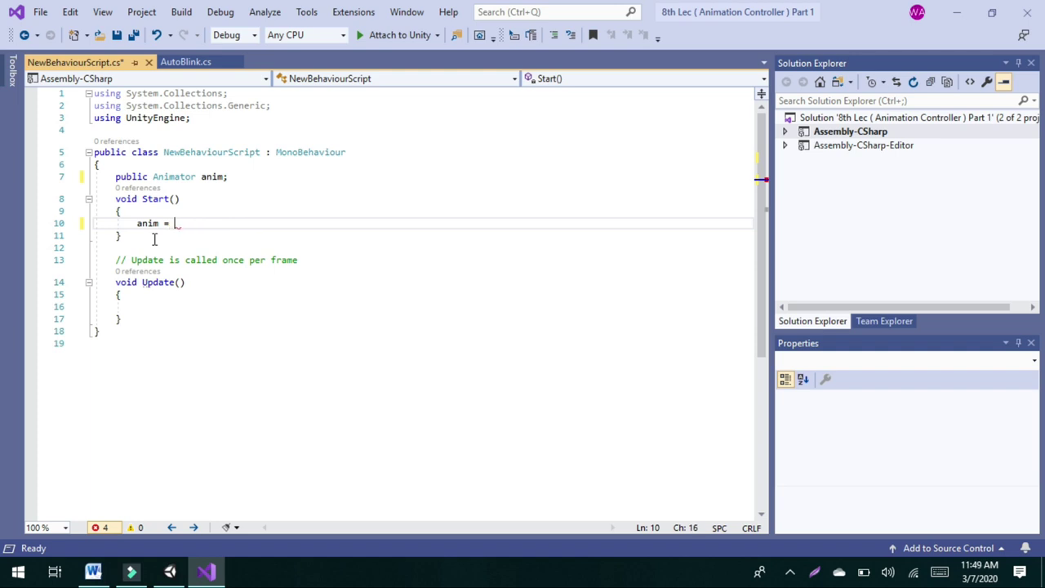
{"action": "type", "text": "GetComponent"}
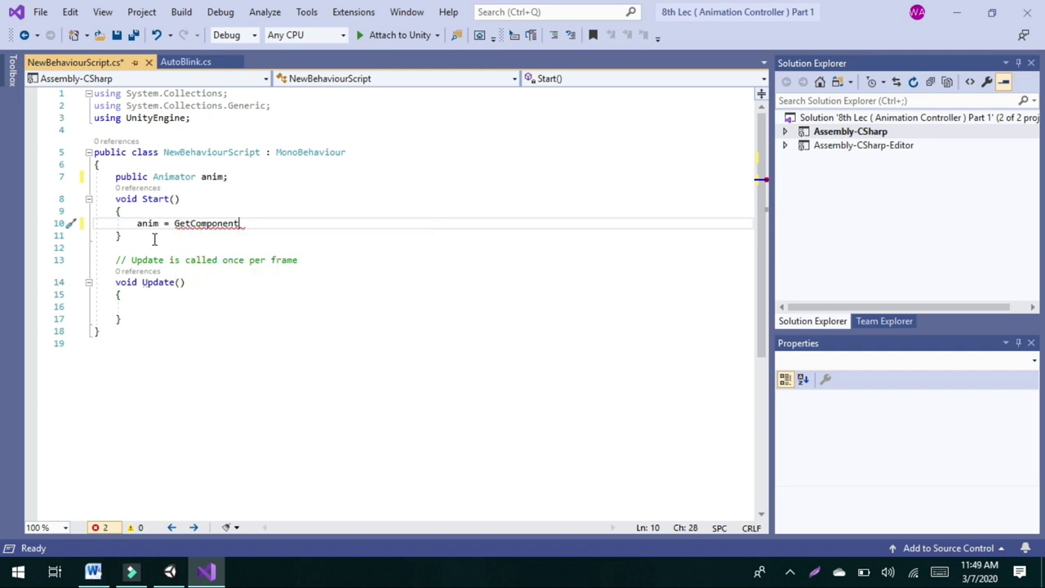
{"action": "type", "text": "<Ani>"}
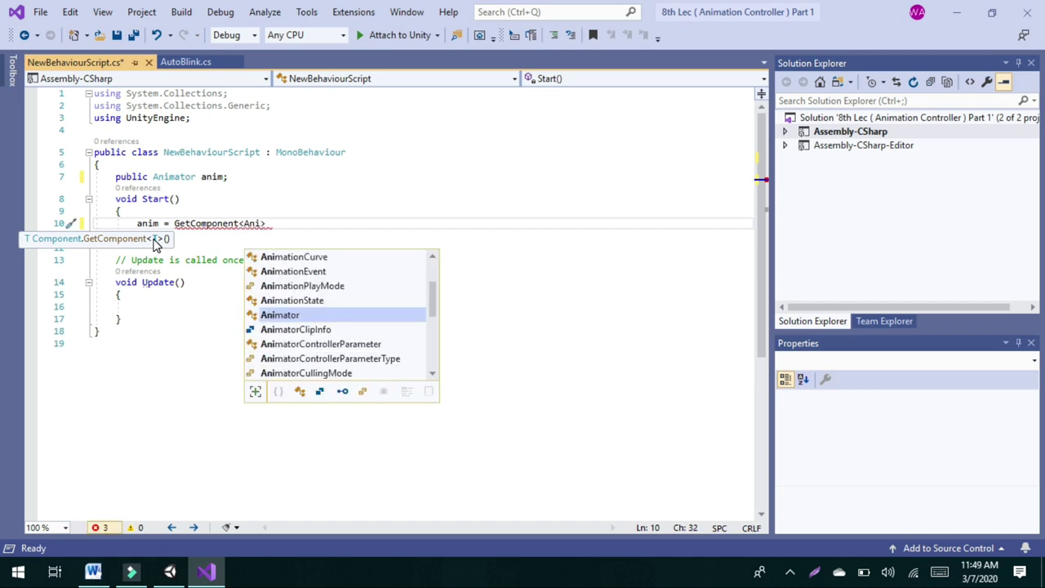
{"action": "key", "text": "Tab"}
{"action": "type", "text": ">"}
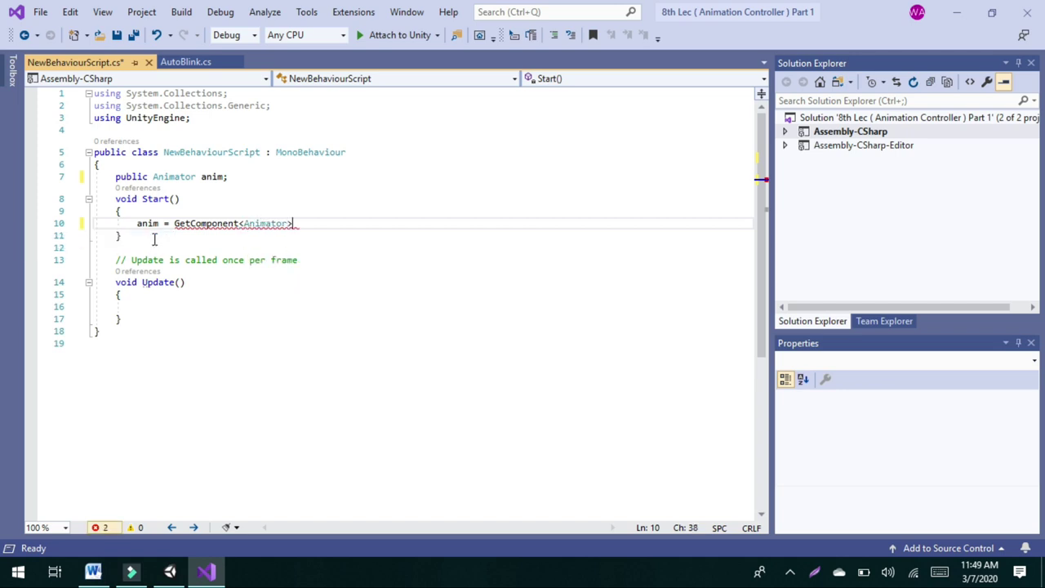
{"action": "type", "text": "();"}
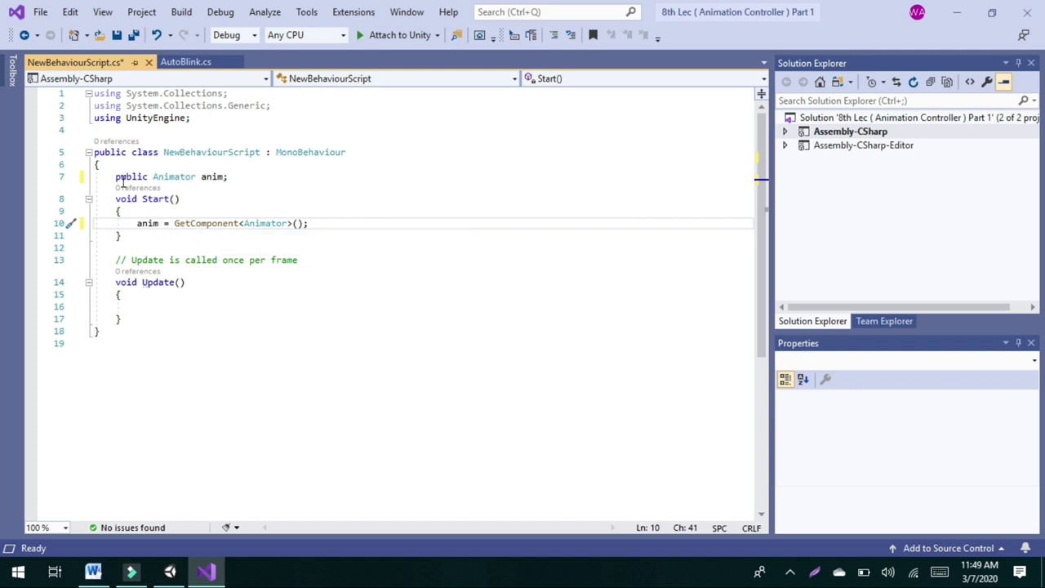
{"action": "left_click", "coordinate": [143, 303]}
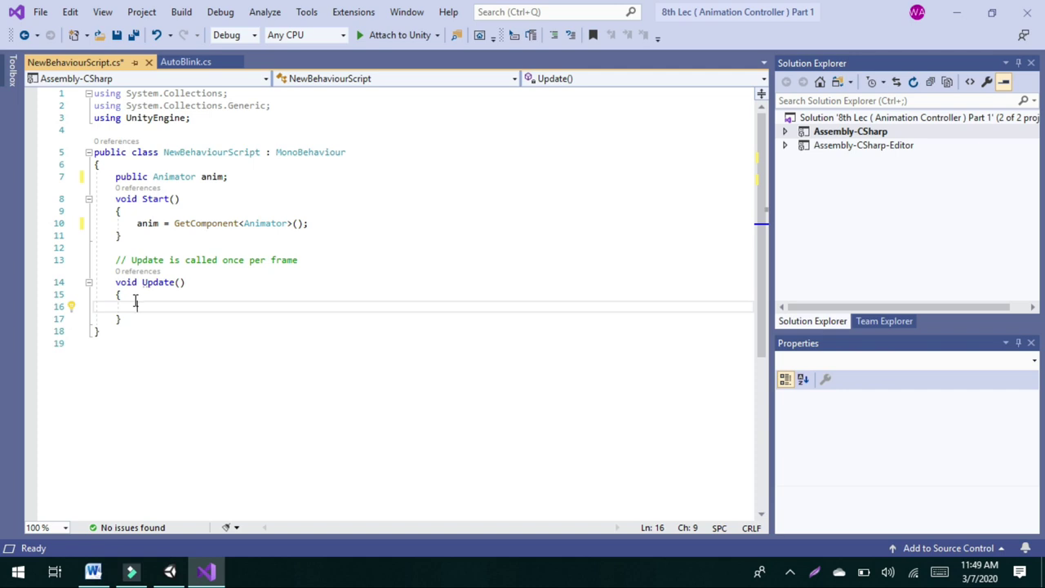
Write if (Input.GetKeyDown("1")) { in Update with an empty block beneath.
{"action": "type", "text": "if"}
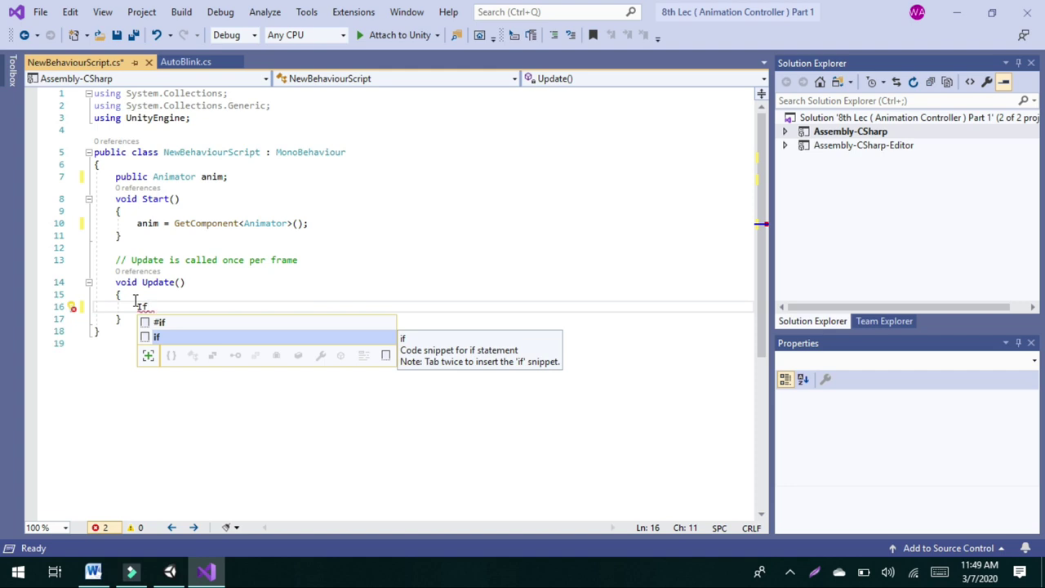
{"action": "type", "text": "(i"}
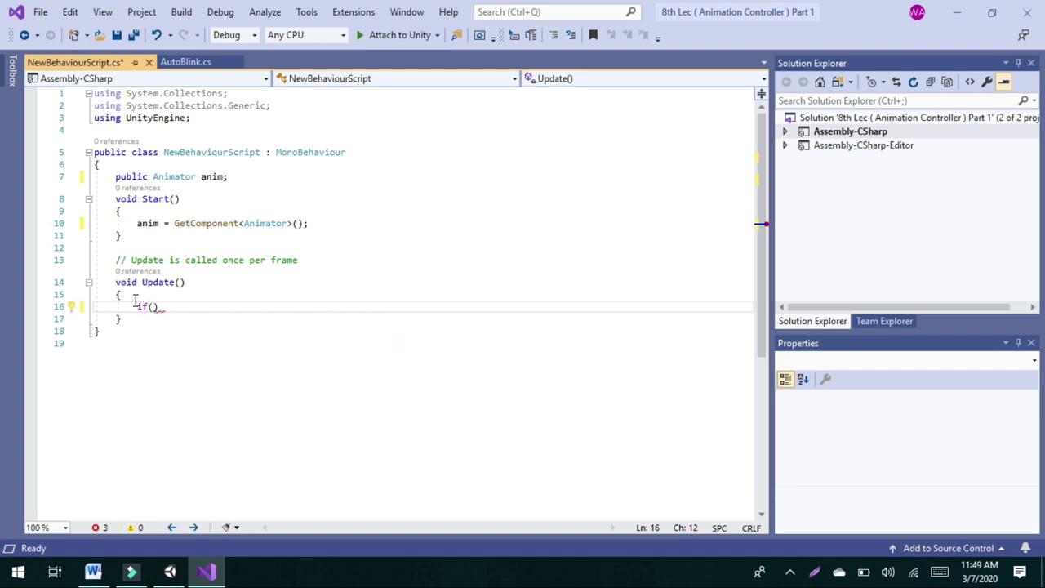
{"action": "type", "text": "n"}
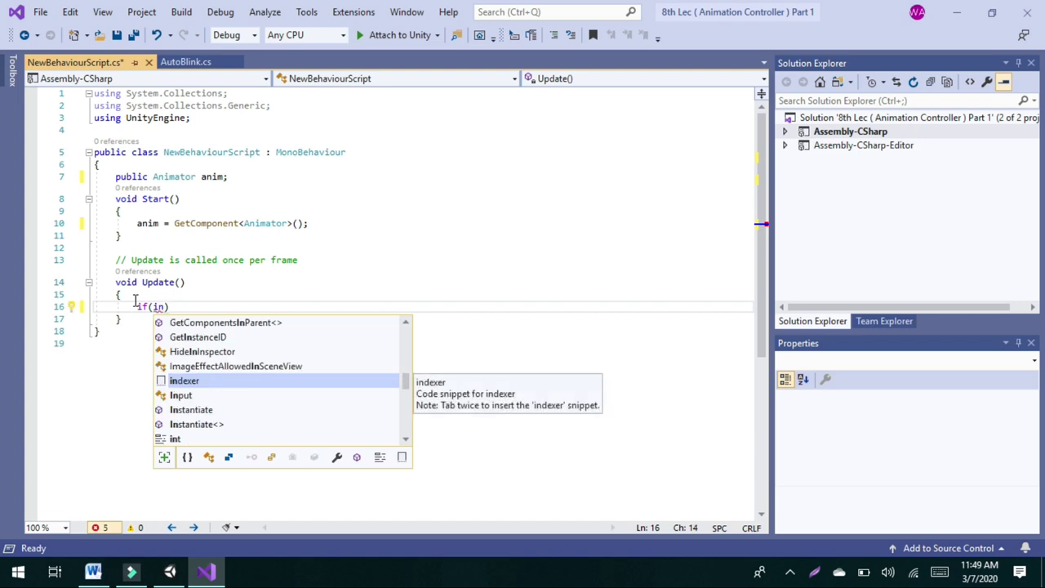
{"action": "type", "text": "put"}
{"action": "key", "text": "Tab"}
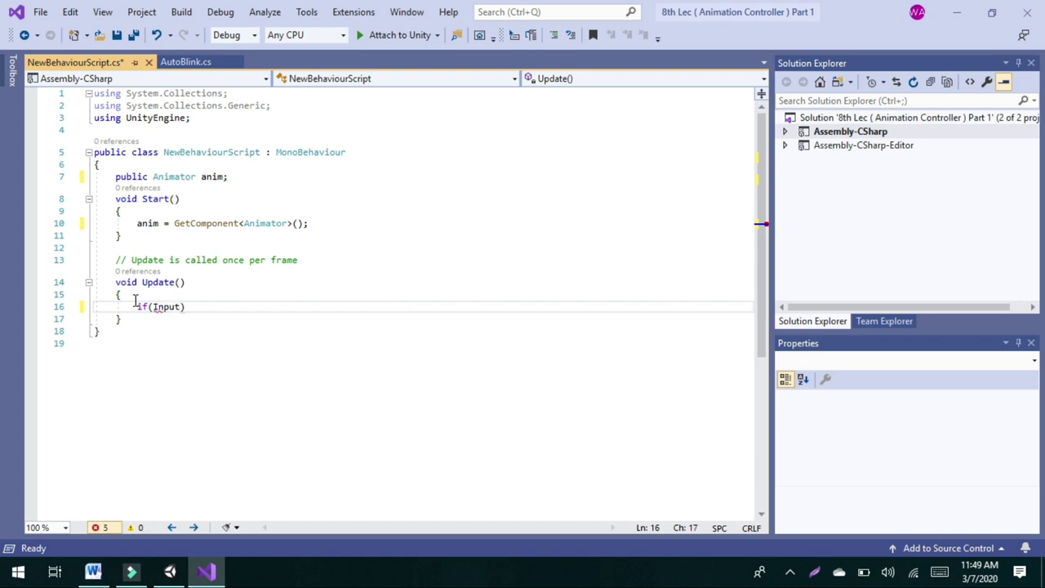
{"action": "type", "text": ".GetK"}
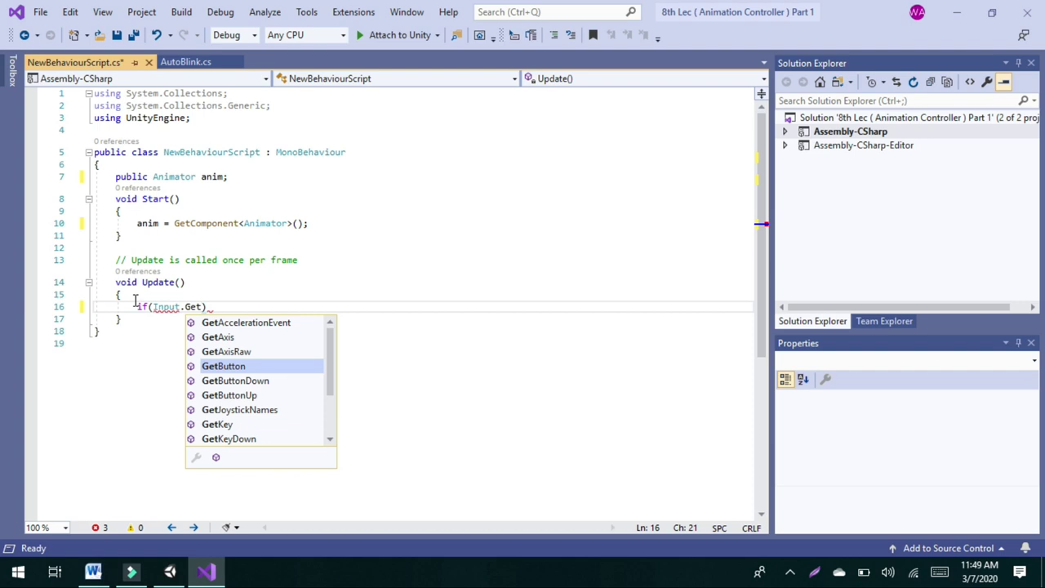
{"action": "type", "text": "e"}
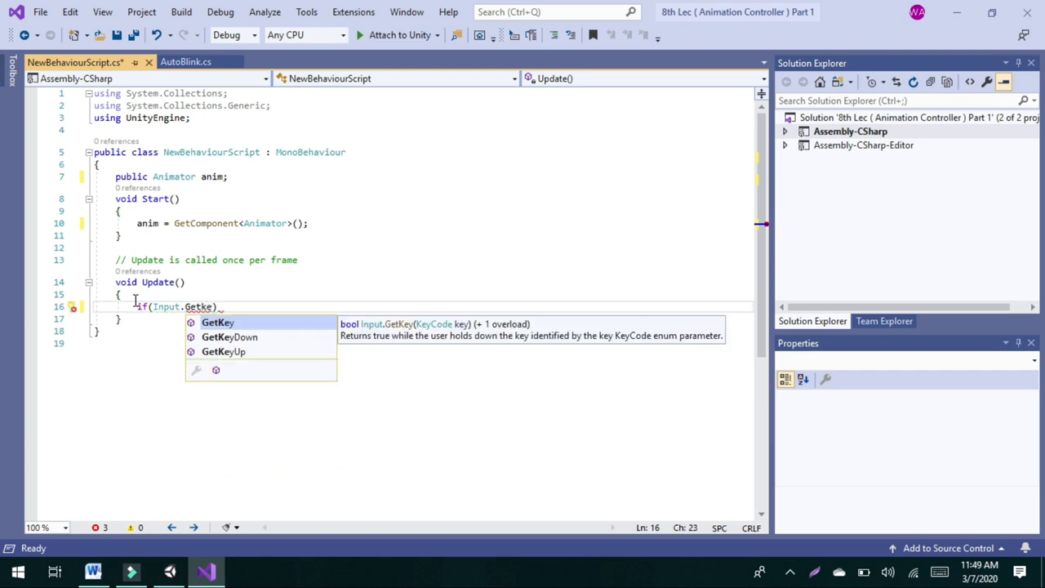
{"action": "type", "text": "y"}
{"action": "left_click", "coordinate": [233, 337]}
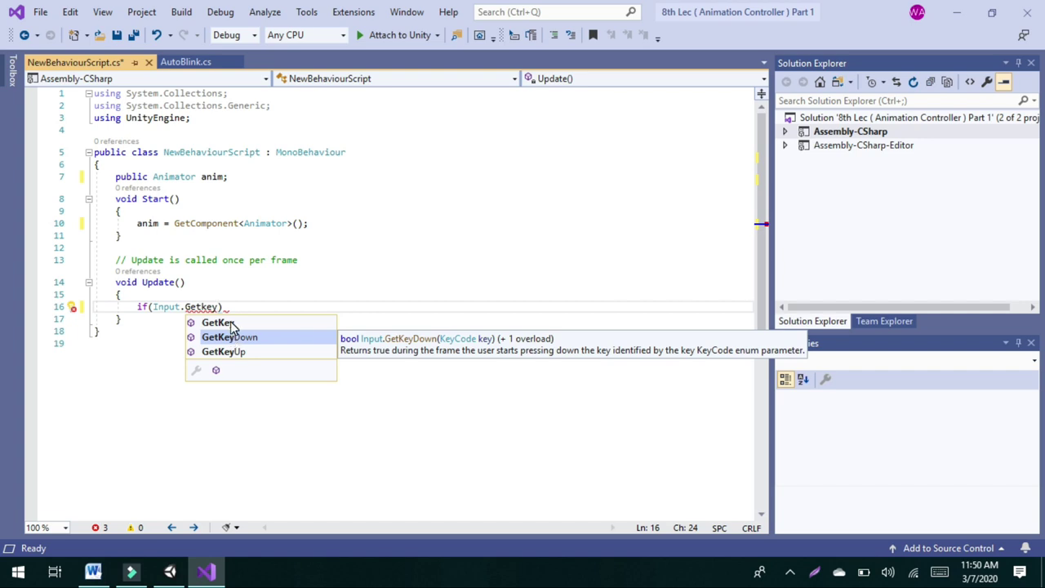
{"action": "left_click", "coordinate": [231, 325]}
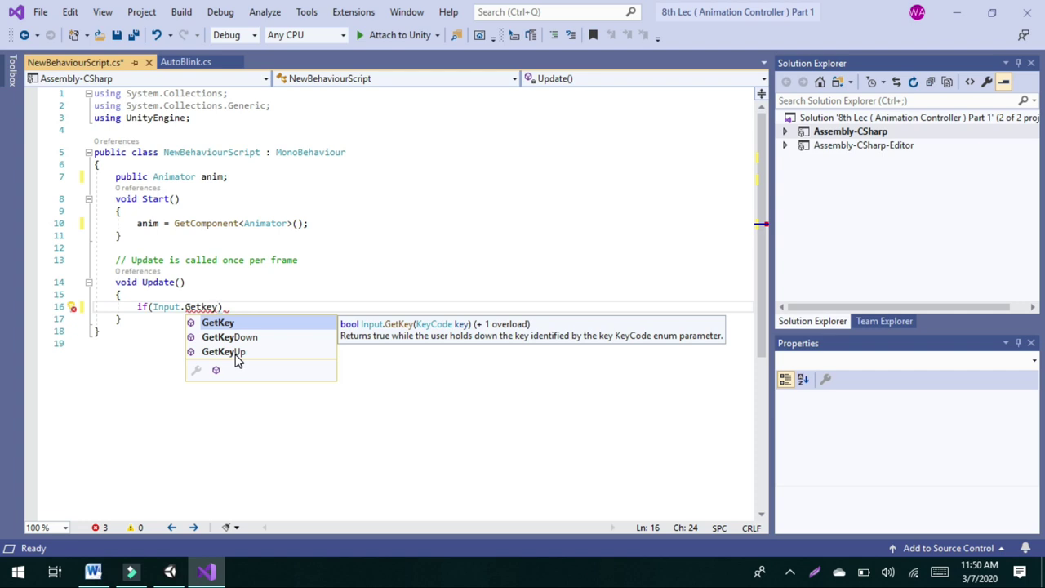
{"action": "left_click", "coordinate": [243, 337]}
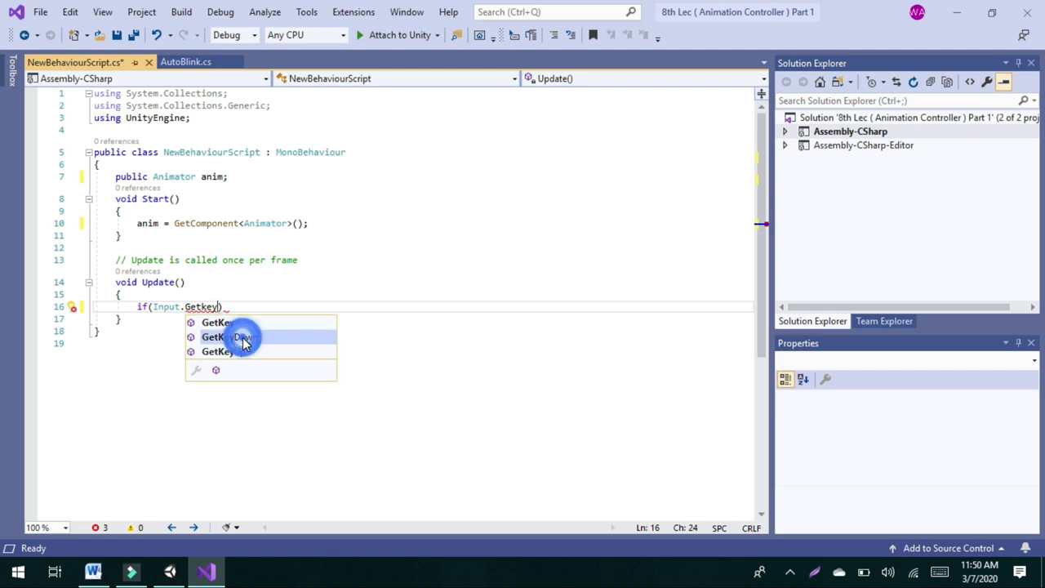
{"action": "double_click", "coordinate": [243, 337]}
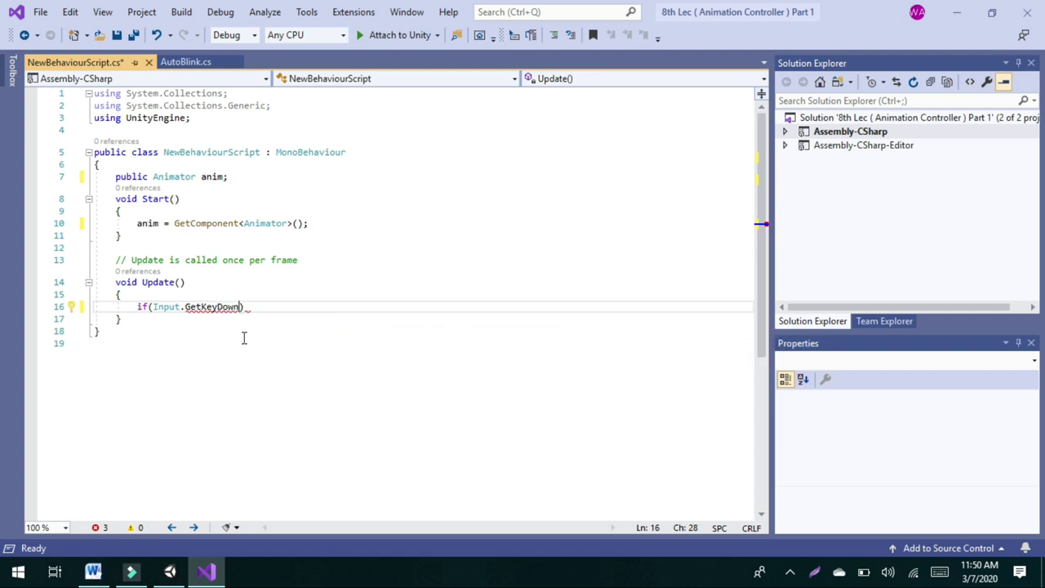
{"action": "type", "text": "(\"1\")) {"}
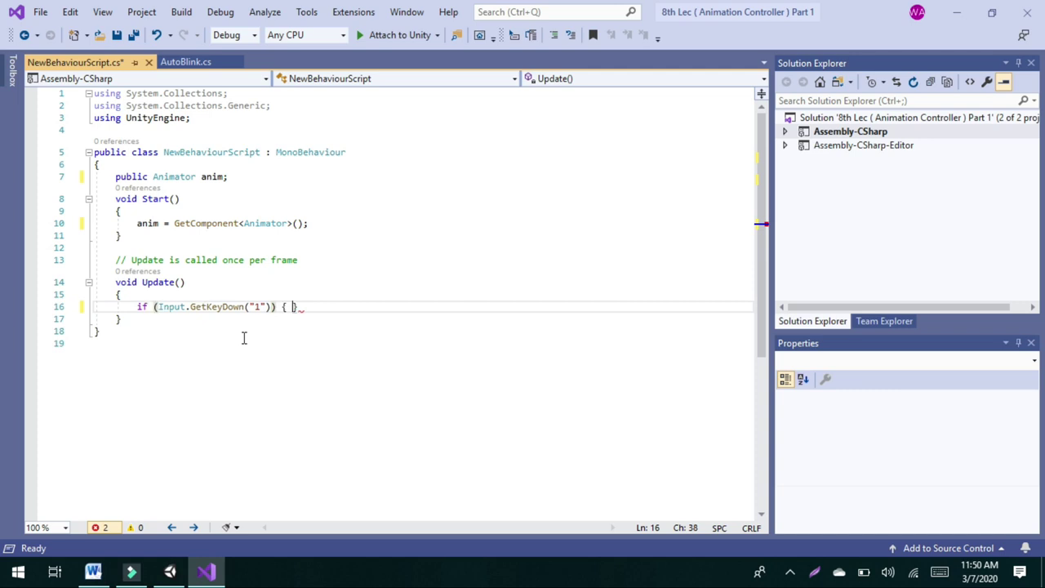
{"action": "key", "text": "Return"}
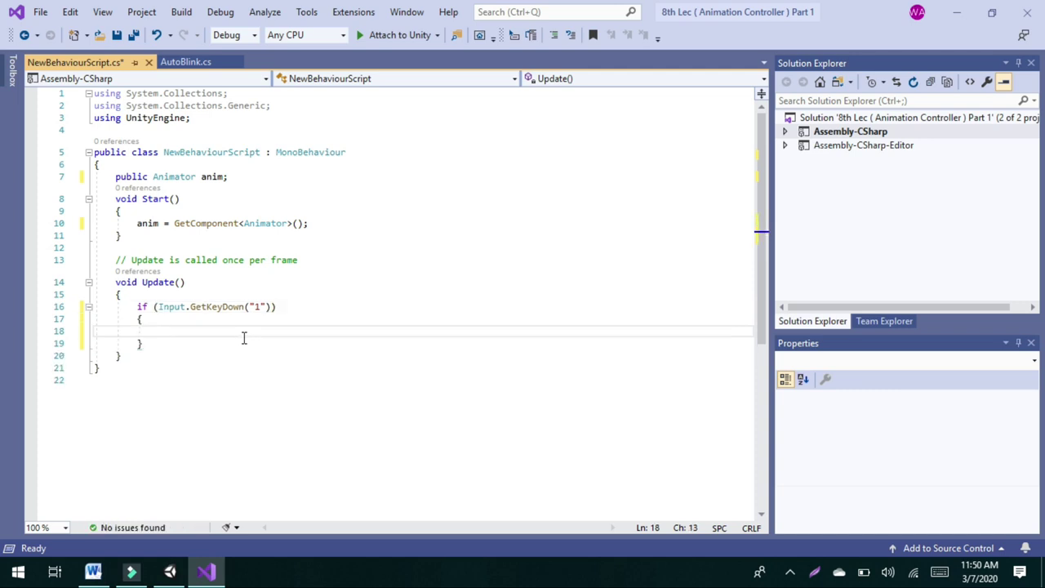
Call anim.Play("WAIT01", -1, 0f); inside the 1-key block.
{"action": "type", "text": "anim"}
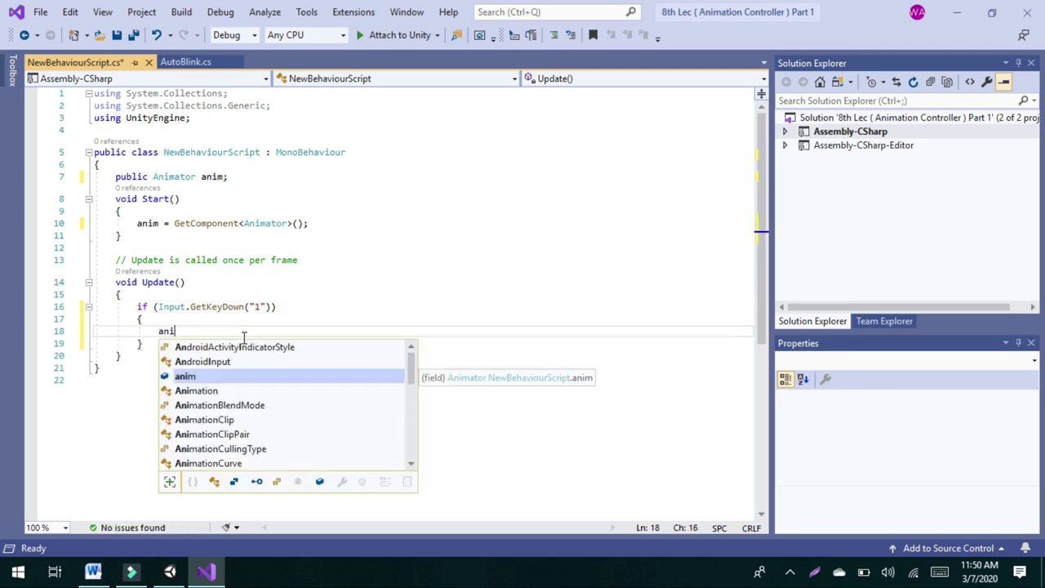
{"action": "key", "text": "Escape"}
{"action": "type", "text": ".pl"}
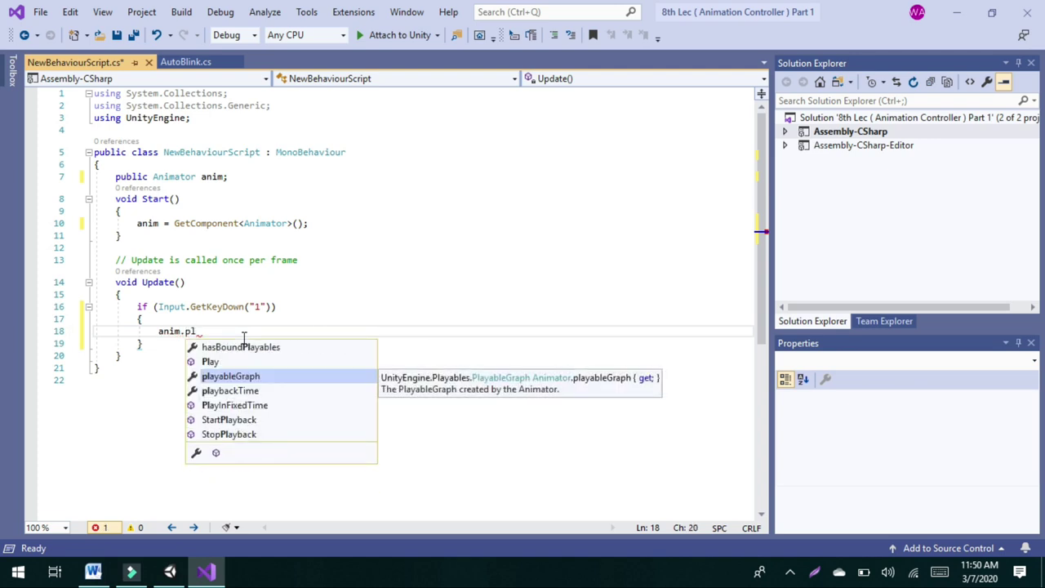
{"action": "key", "text": "Up"}
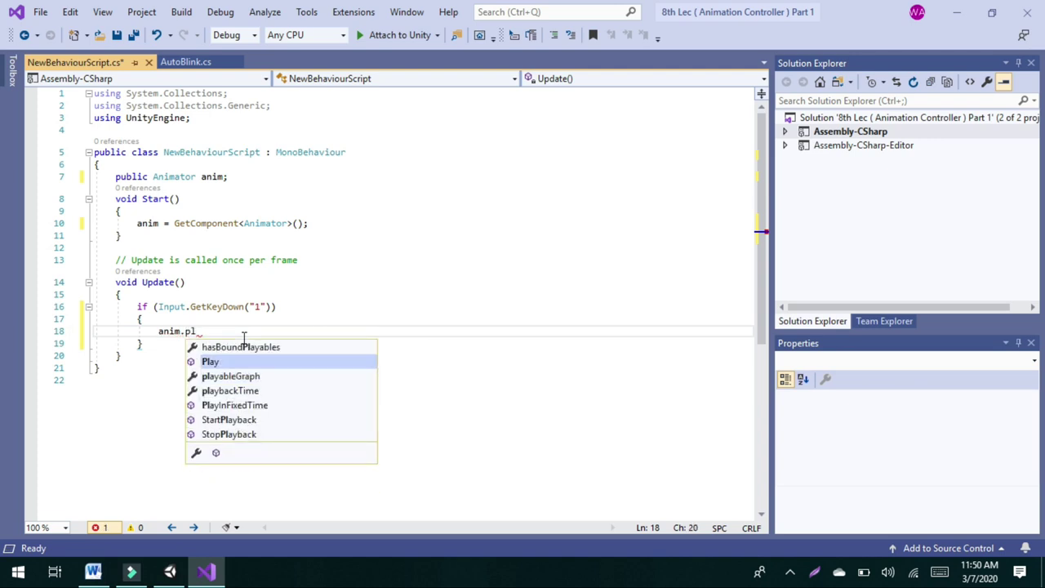
{"action": "key", "text": "Tab"}
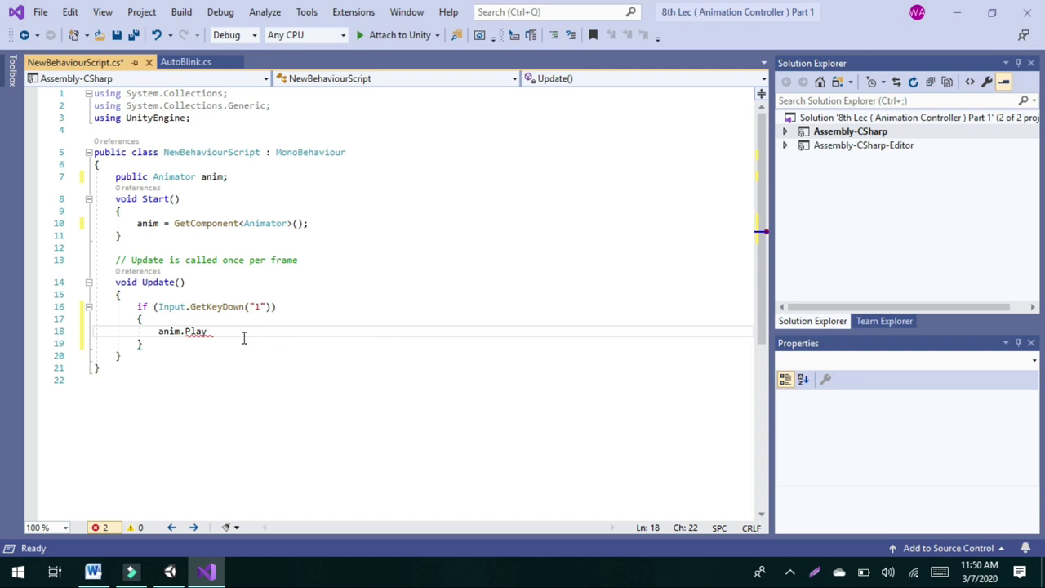
{"action": "type", "text": "("}
{"action": "type", "text": "\""}
{"action": "type", "text": "WAIT"}
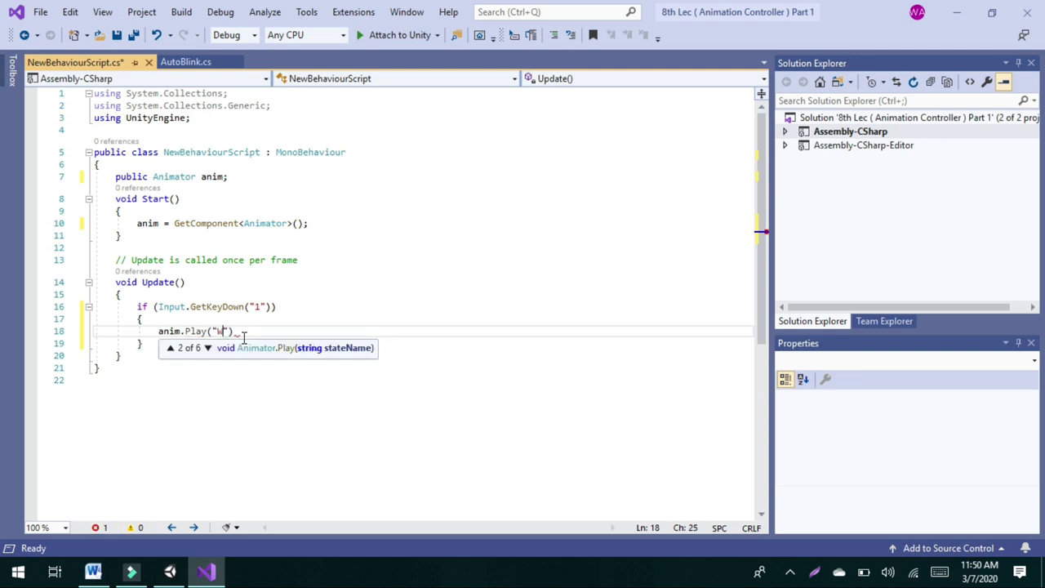
{"action": "type", "text": "01\", -1,"}
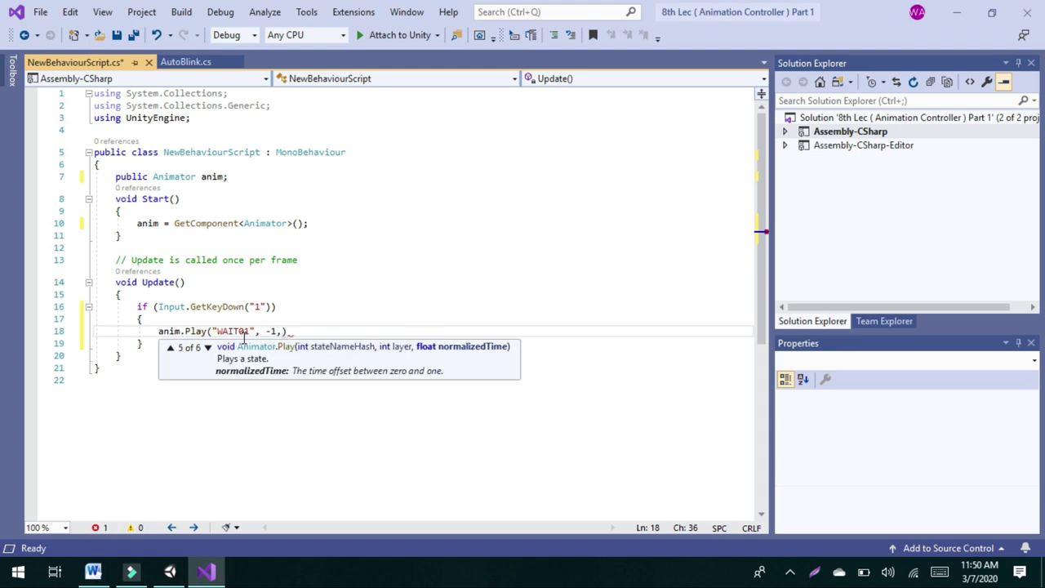
{"action": "type", "text": "of"}
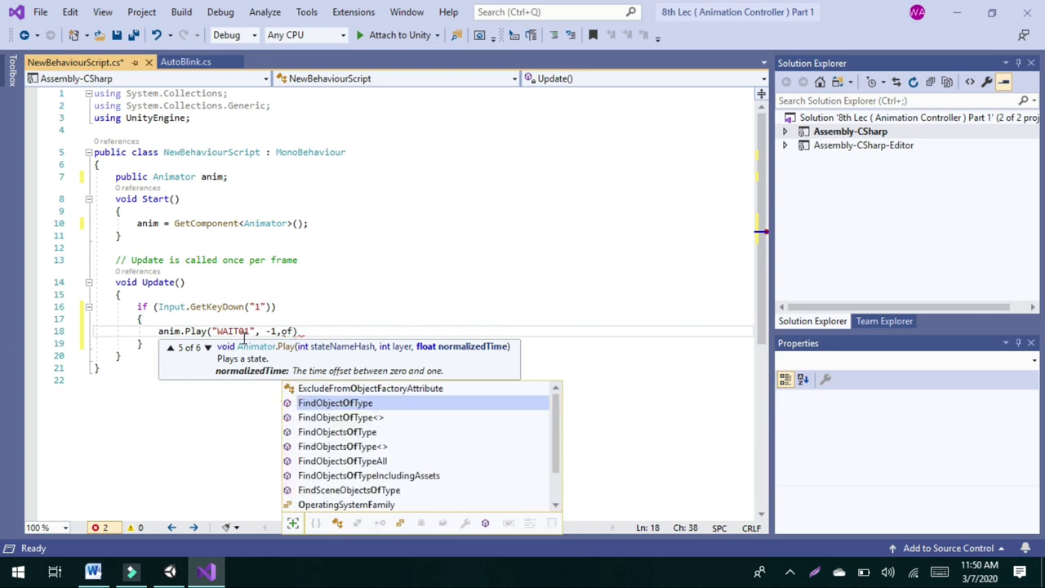
{"action": "key", "text": "Escape"}
{"action": "type", "text": ");"}
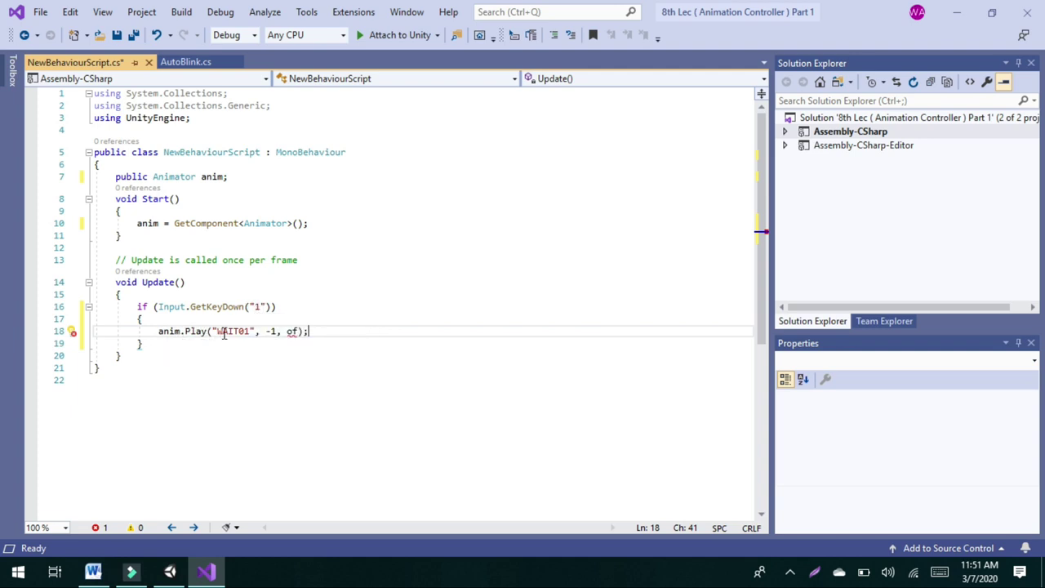
Confirm the state name in Unity, fix the typo in the 0f time argument, and save.
{"action": "left_click_drag", "start_coordinate": [217, 331], "coordinate": [245, 338]}
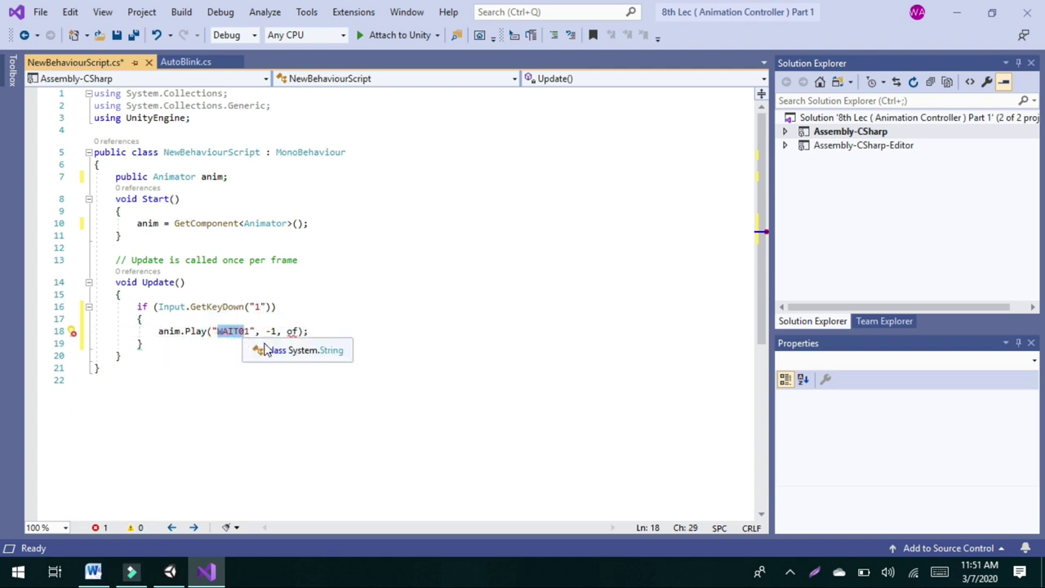
{"action": "left_click", "coordinate": [276, 331]}
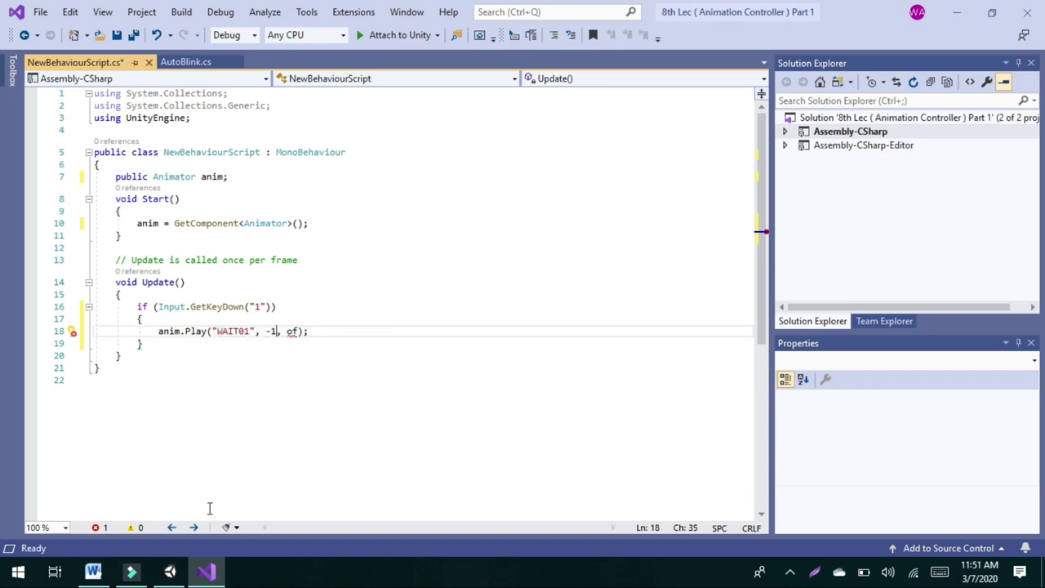
{"action": "left_click", "coordinate": [169, 572]}
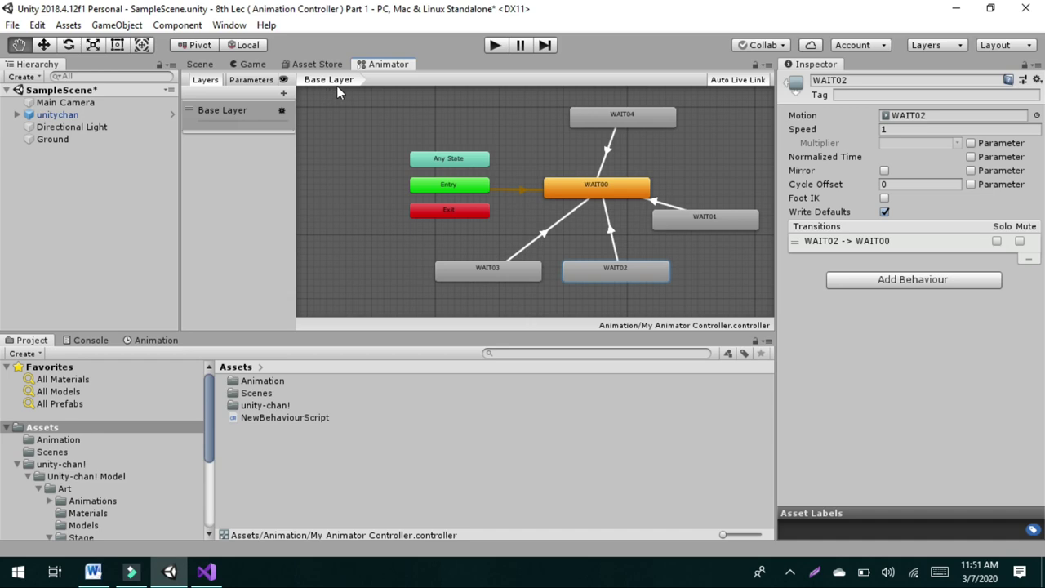
{"action": "left_click", "coordinate": [208, 572]}
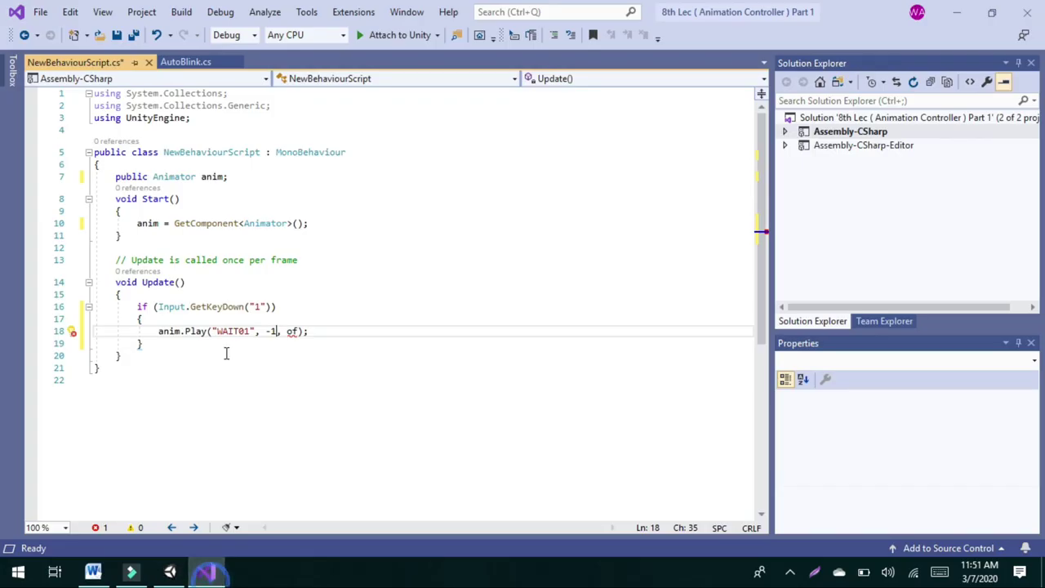
{"action": "left_click", "coordinate": [294, 333]}
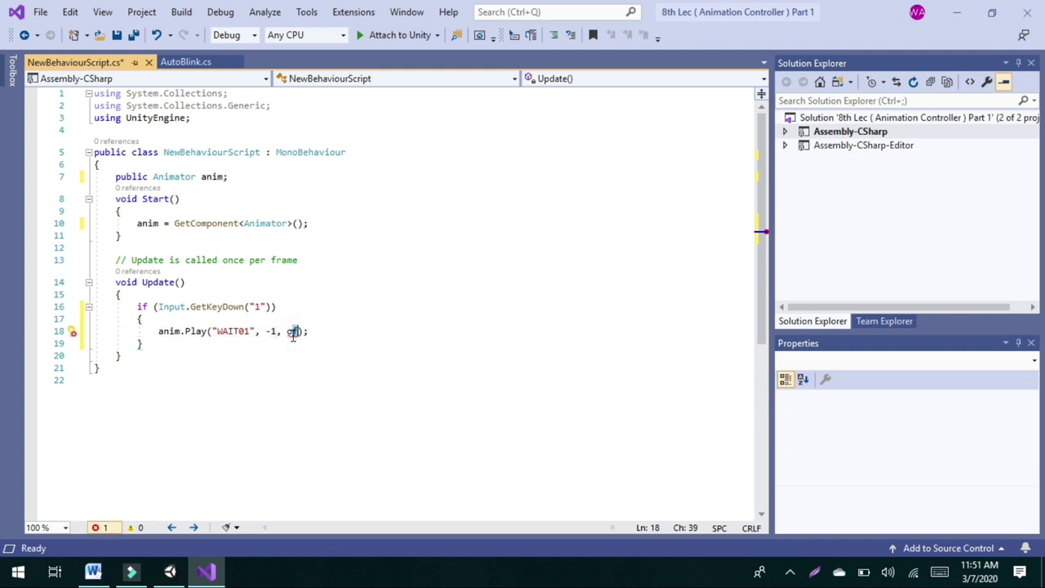
{"action": "left_click", "coordinate": [292, 331]}
{"action": "key", "text": "BackSpace"}
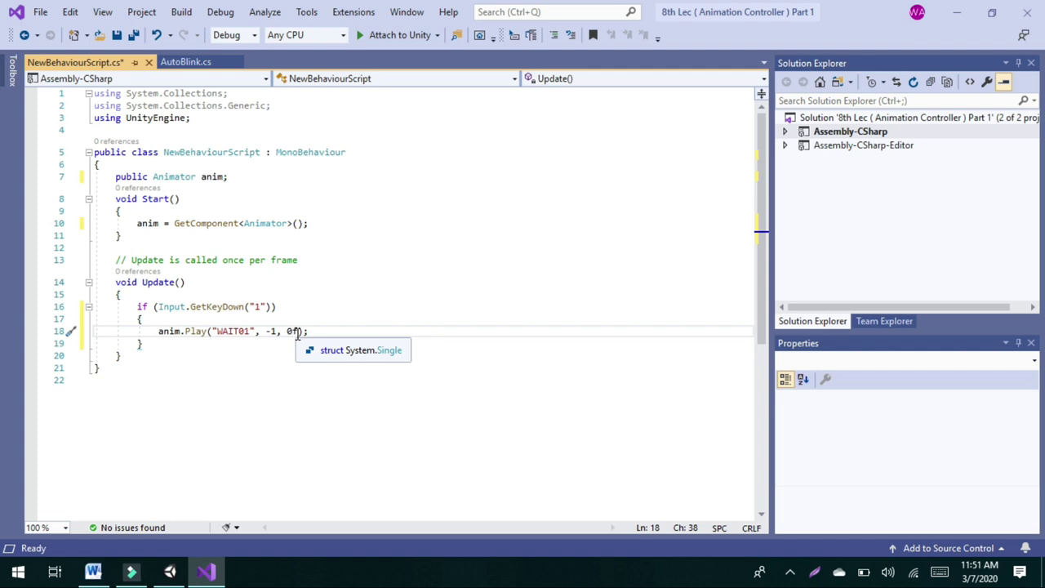
{"action": "key", "text": "ctrl+s"}
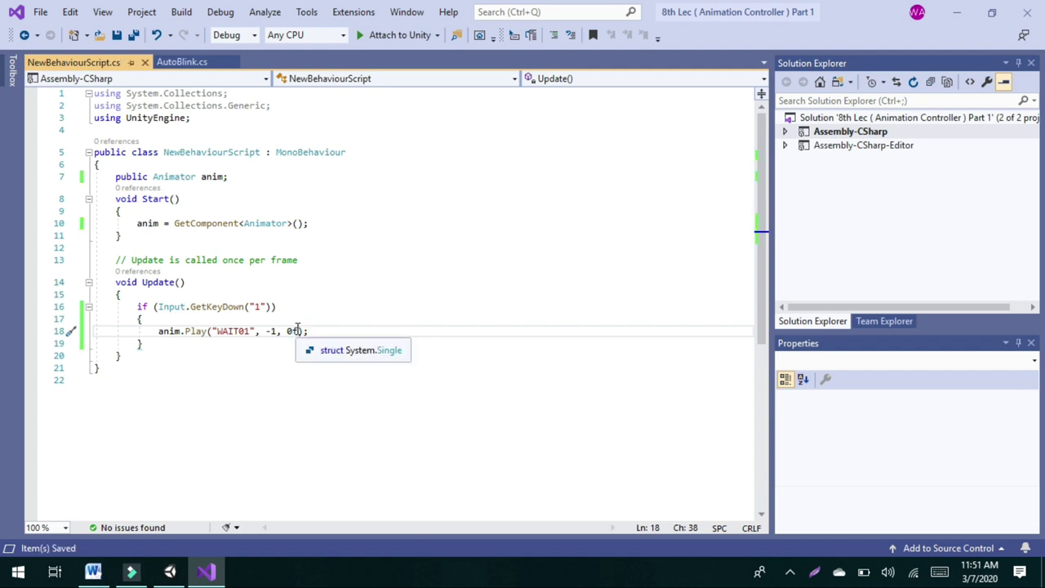
Assign unitychan's Animator to the Anim field of New Behaviour Script.
{"action": "left_click", "coordinate": [170, 571]}
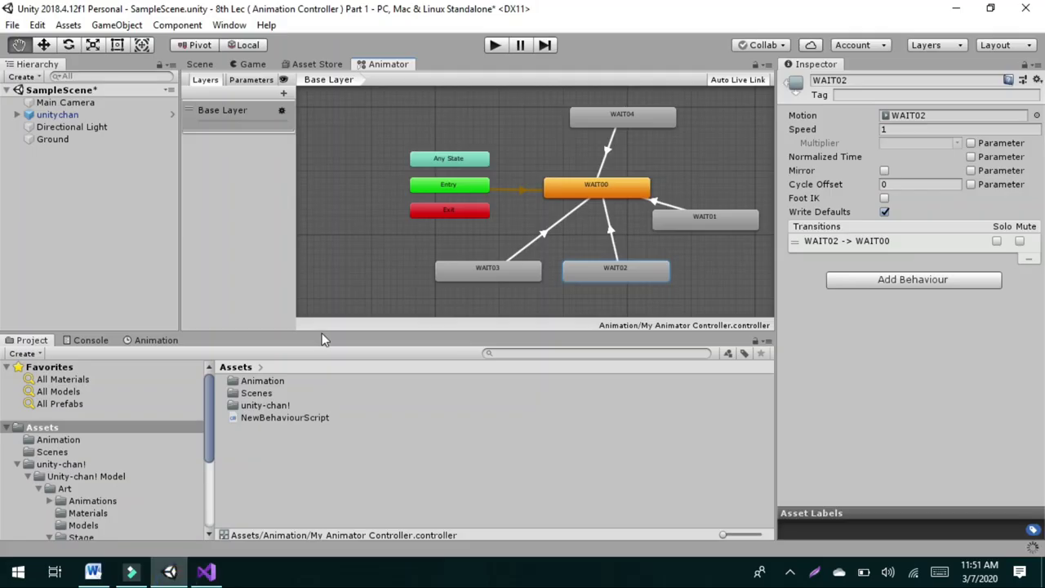
{"action": "left_click", "coordinate": [210, 63]}
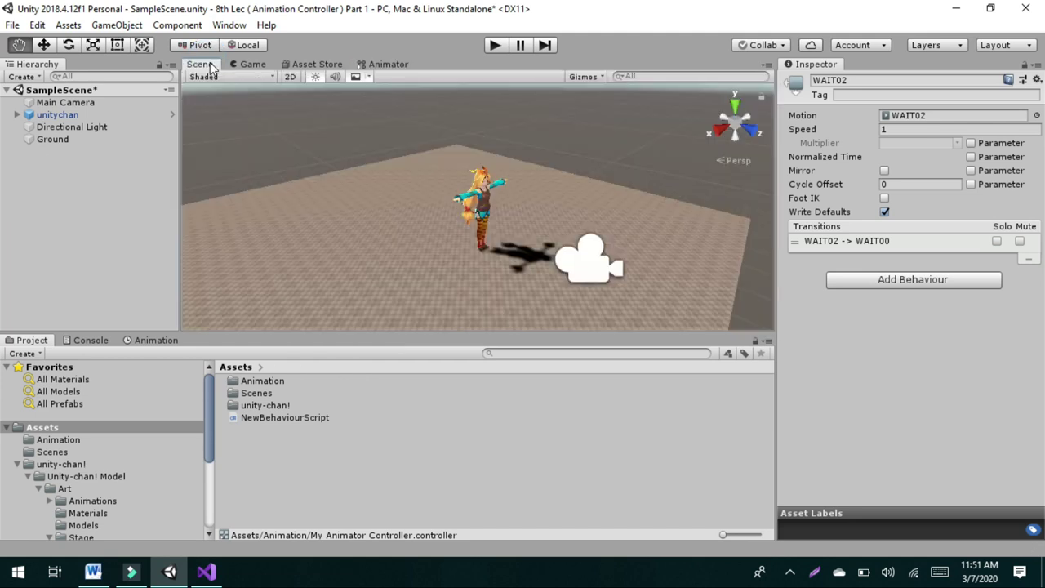
{"action": "left_click", "coordinate": [69, 114]}
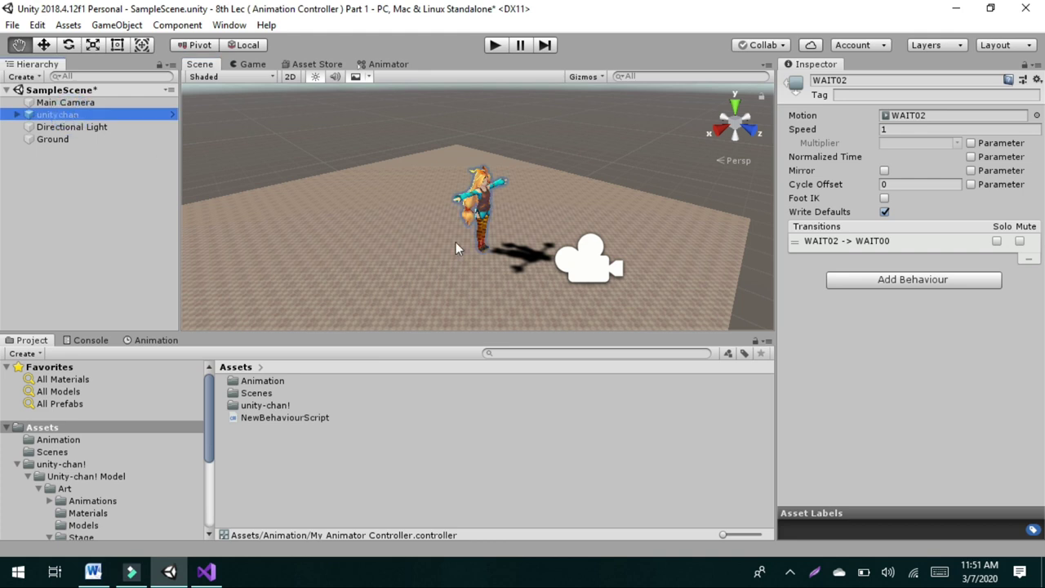
{"action": "scroll", "coordinate": [847, 416], "scroll_direction": "down", "scroll_amount": 5}
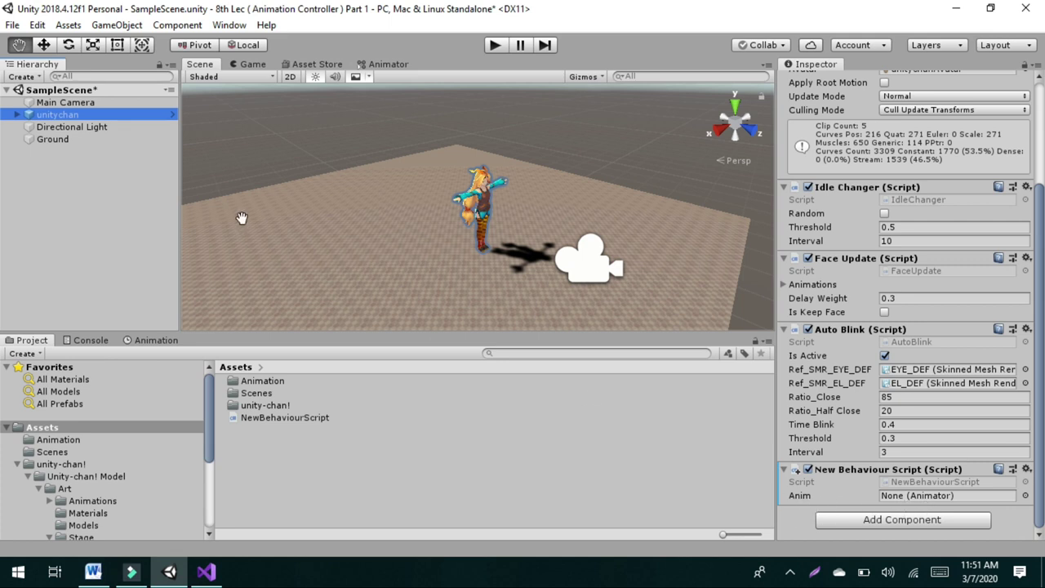
{"action": "left_click", "coordinate": [894, 495]}
{"action": "left_click_drag", "start_coordinate": [897, 504], "coordinate": [898, 503]}
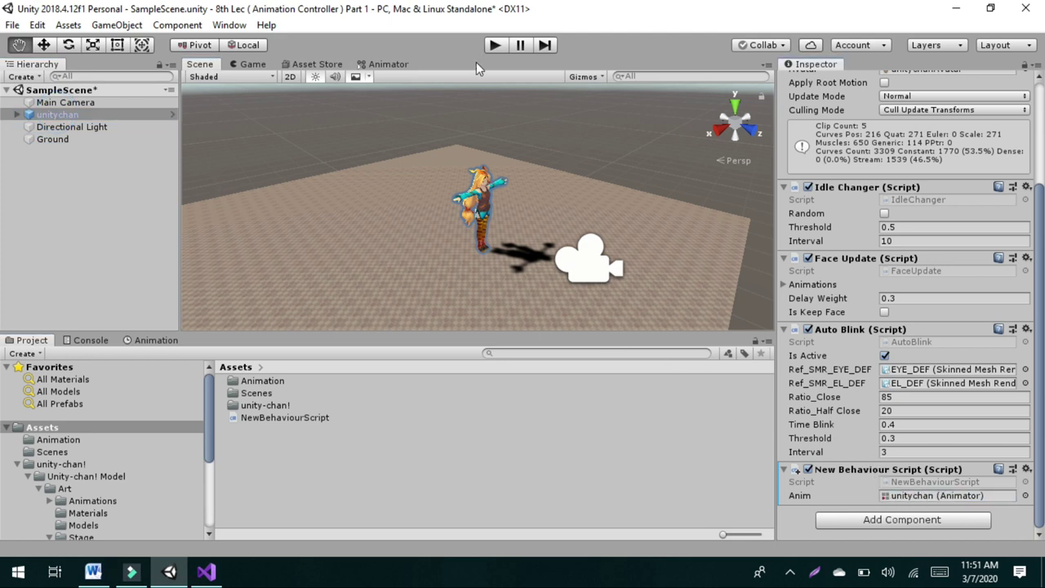
Run the scene to test the character, stop it, and return to Visual Studio.
{"action": "left_click", "coordinate": [497, 45]}
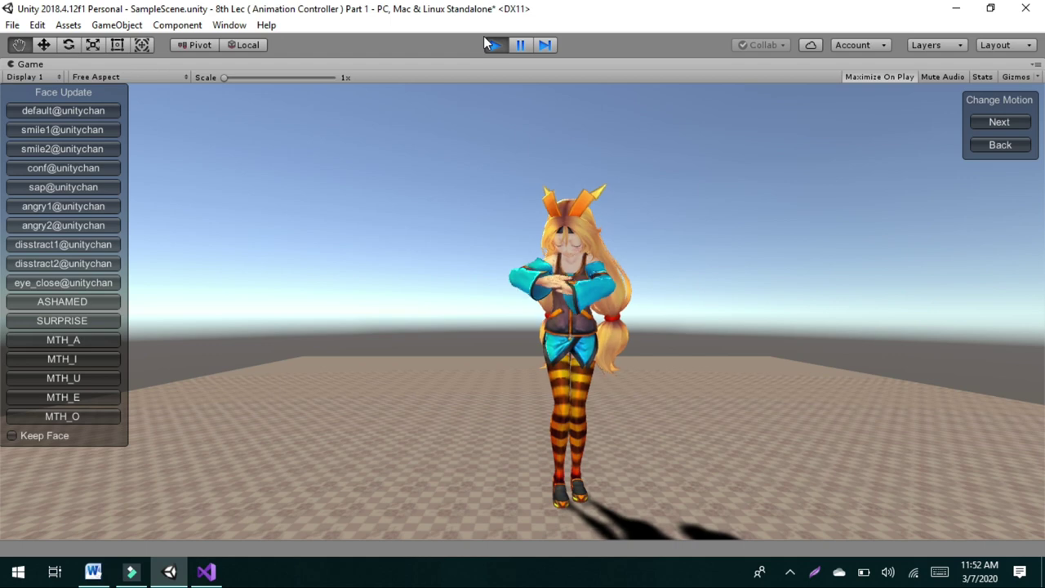
{"action": "left_click", "coordinate": [494, 47]}
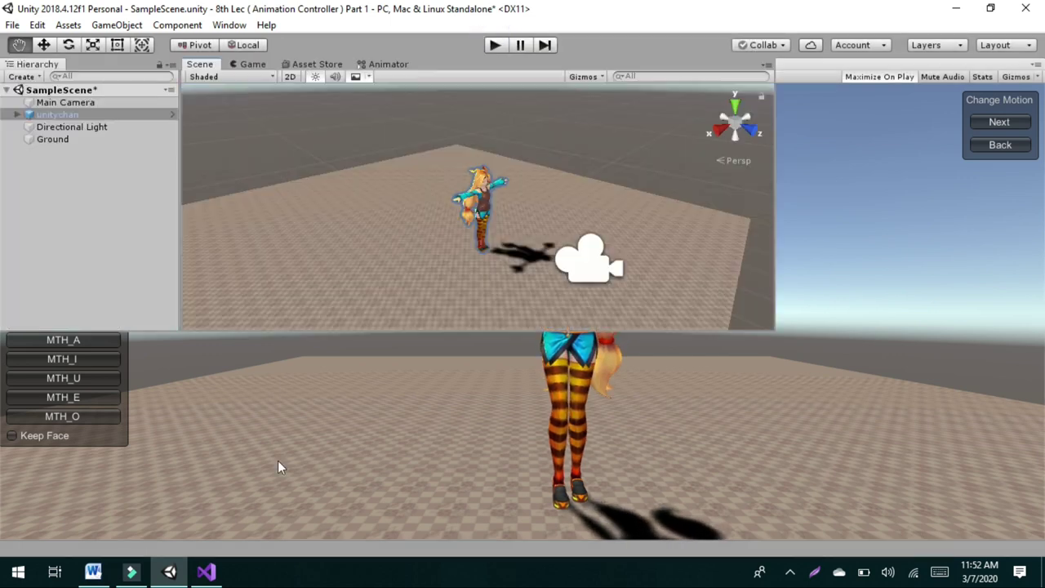
{"action": "left_click", "coordinate": [207, 571]}
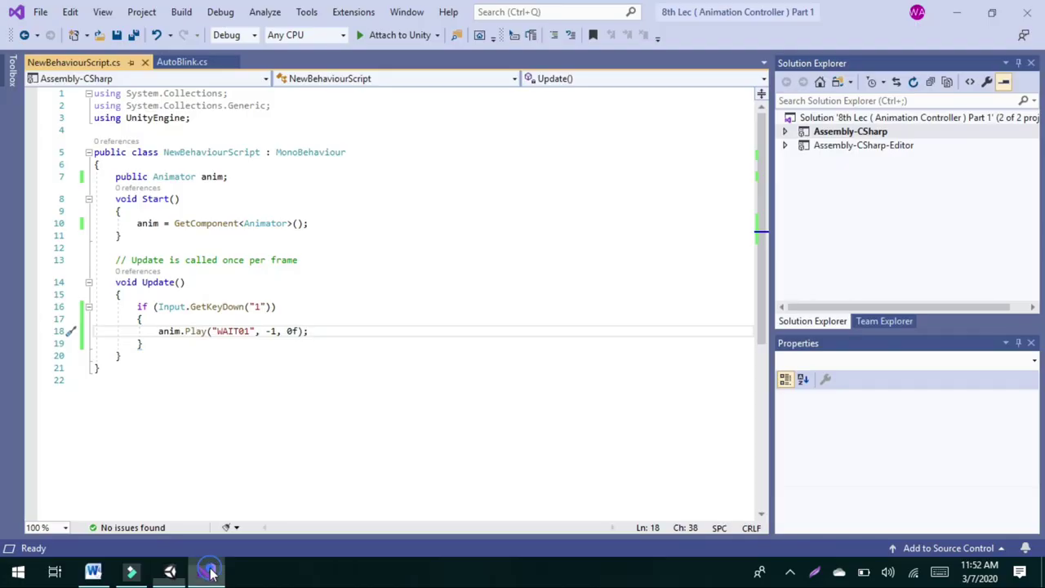
Copy the key-1 if-block that plays WAIT01 and paste three copies below it.
{"action": "left_click_drag", "start_coordinate": [163, 360], "coordinate": [143, 315]}
{"action": "left_click", "coordinate": [159, 346]}
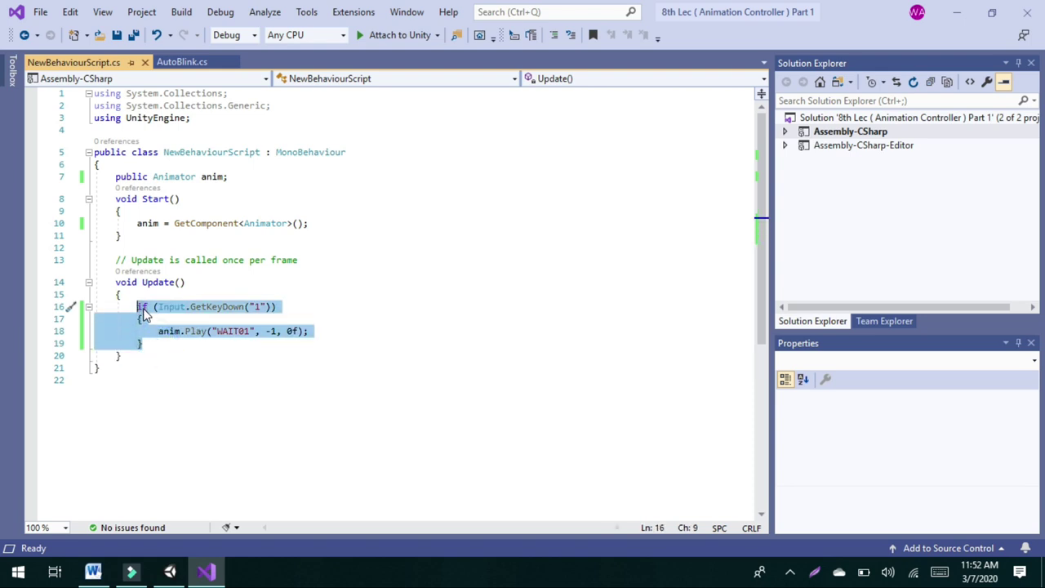
{"action": "right_click", "coordinate": [145, 313]}
{"action": "left_click", "coordinate": [93, 464]}
{"action": "left_click", "coordinate": [159, 343]}
{"action": "key", "text": "Return"}
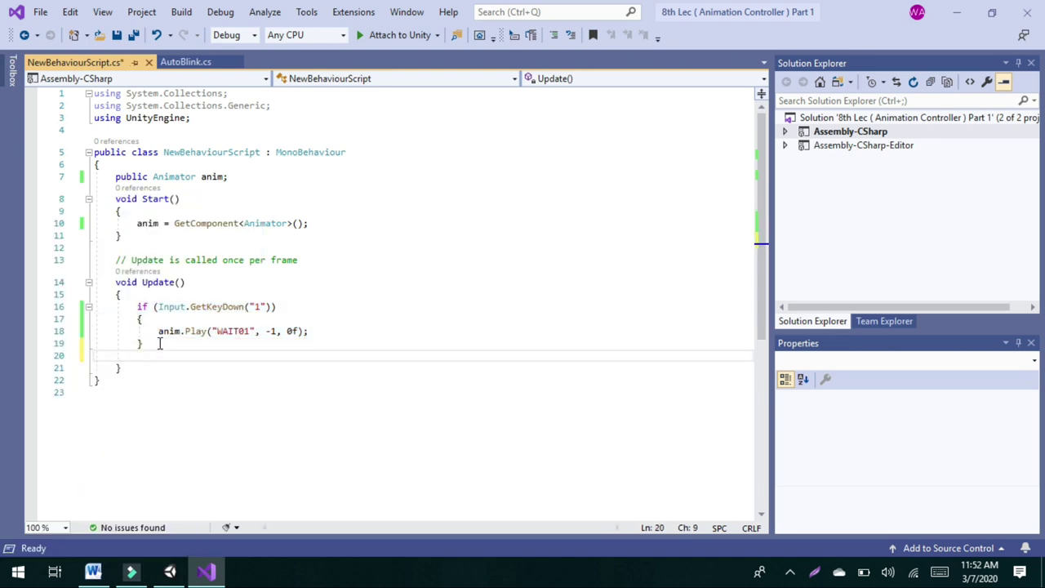
{"action": "key", "text": "ctrl+v"}
{"action": "key", "text": "ctrl+v"}
{"action": "key", "text": "ctrl+v"}
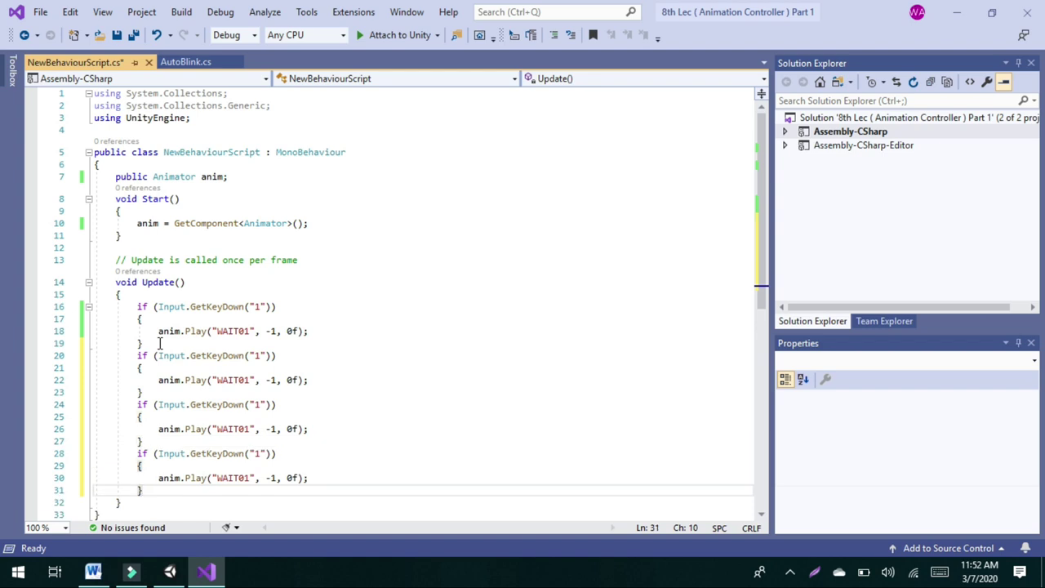
Change the first two copies to play WAIT02 on key 2 and WAIT03 on key 3.
{"action": "double_click", "coordinate": [257, 356]}
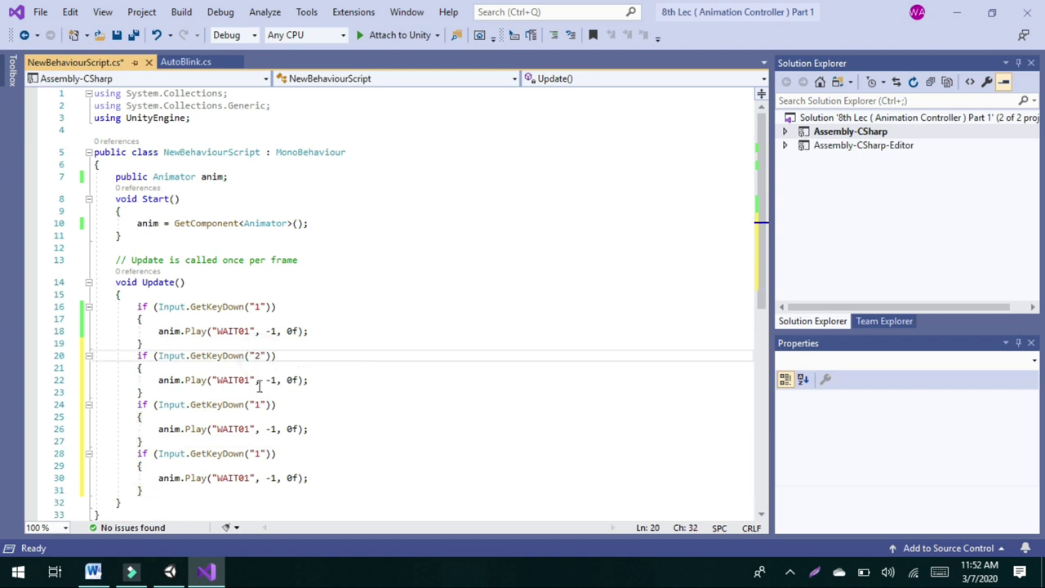
{"action": "left_click", "coordinate": [247, 381]}
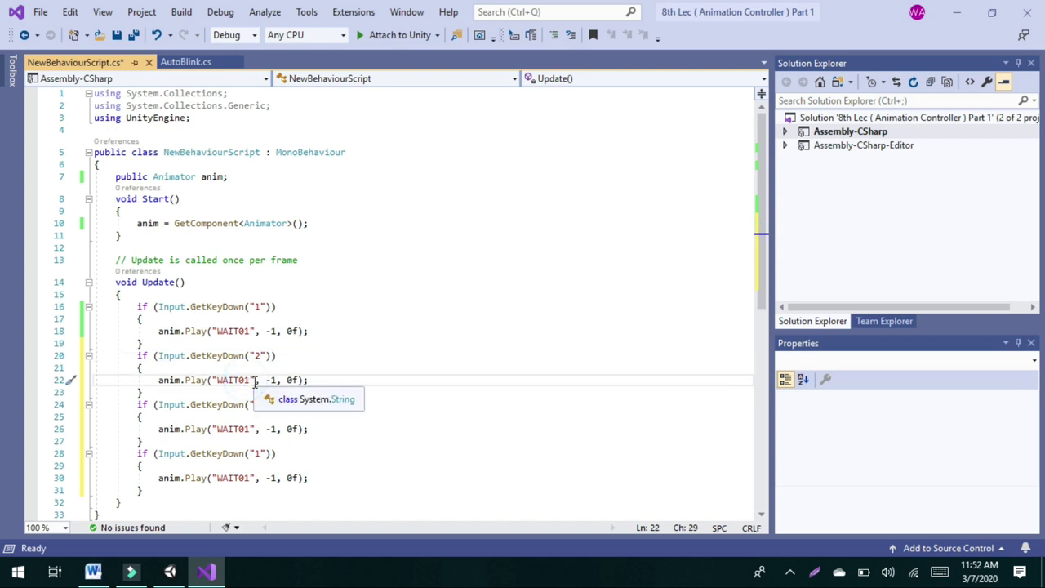
{"action": "key", "text": "Right"}
{"action": "key", "text": "BackSpace"}
{"action": "type", "text": "2"}
{"action": "double_click", "coordinate": [258, 404]}
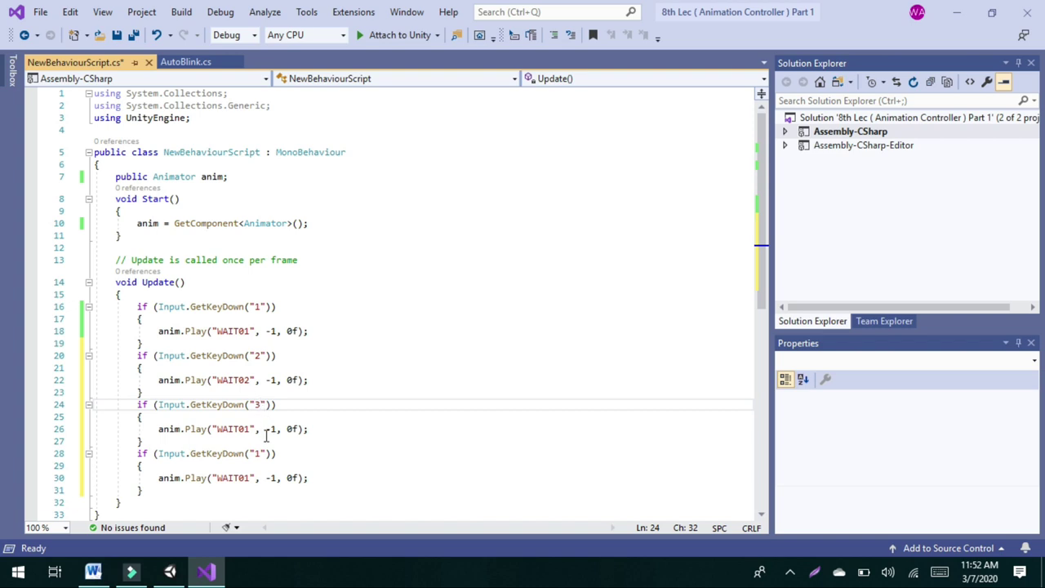
{"action": "left_click", "coordinate": [249, 429]}
{"action": "key", "text": "BackSpace"}
{"action": "type", "text": "3"}
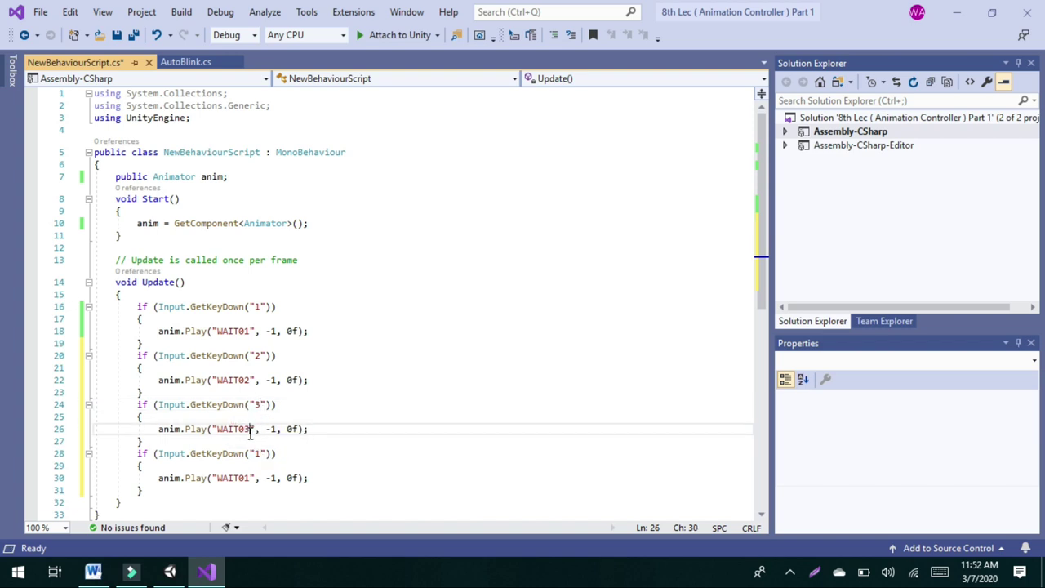
Make the last copy play WAIT04 on key 4, save the script, and go back to Unity.
{"action": "left_click", "coordinate": [260, 453]}
{"action": "key", "text": "BackSpace"}
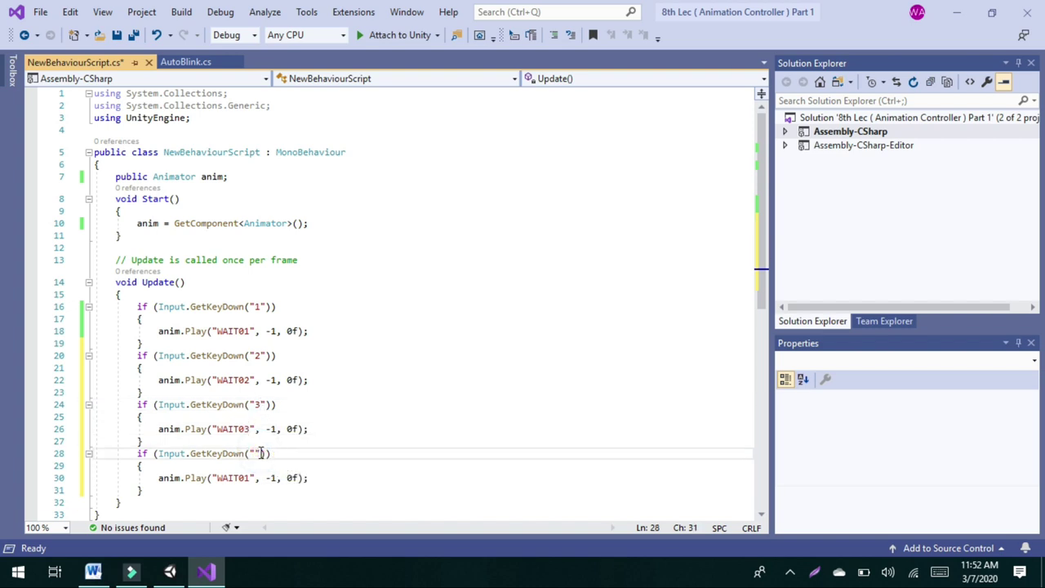
{"action": "type", "text": "4"}
{"action": "left_click", "coordinate": [251, 478]}
{"action": "key", "text": "BackSpace"}
{"action": "type", "text": "4"}
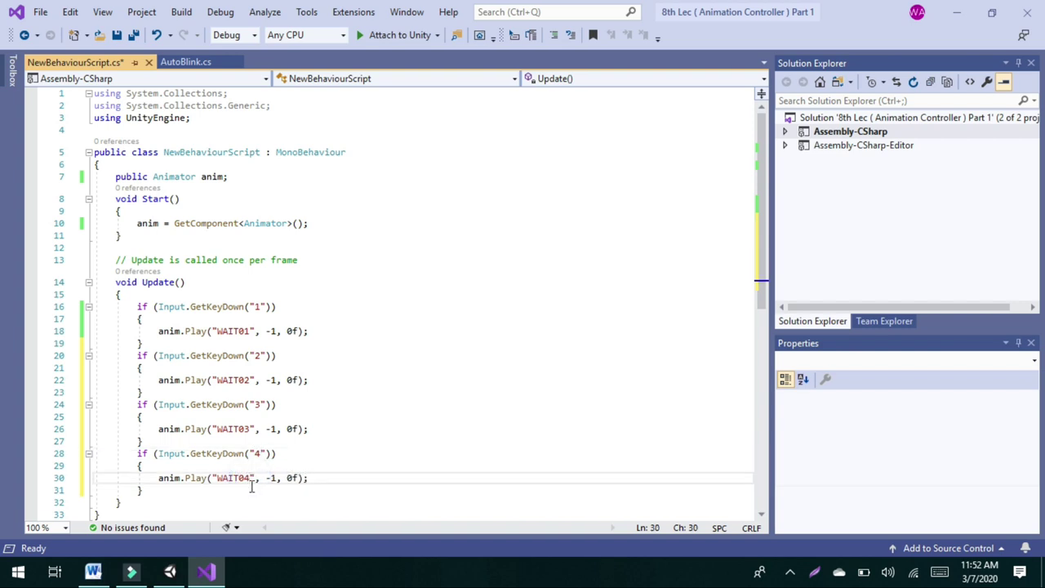
{"action": "scroll", "coordinate": [281, 464], "scroll_direction": "down", "scroll_amount": 4}
{"action": "key", "text": "ctrl+s"}
{"action": "left_click", "coordinate": [170, 572]}
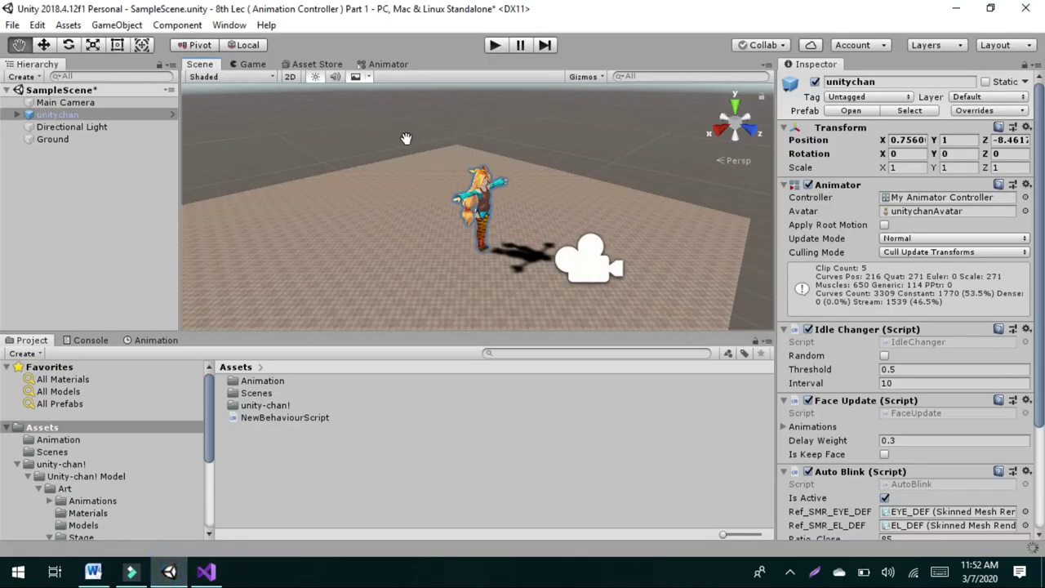
{"action": "left_click", "coordinate": [495, 45]}
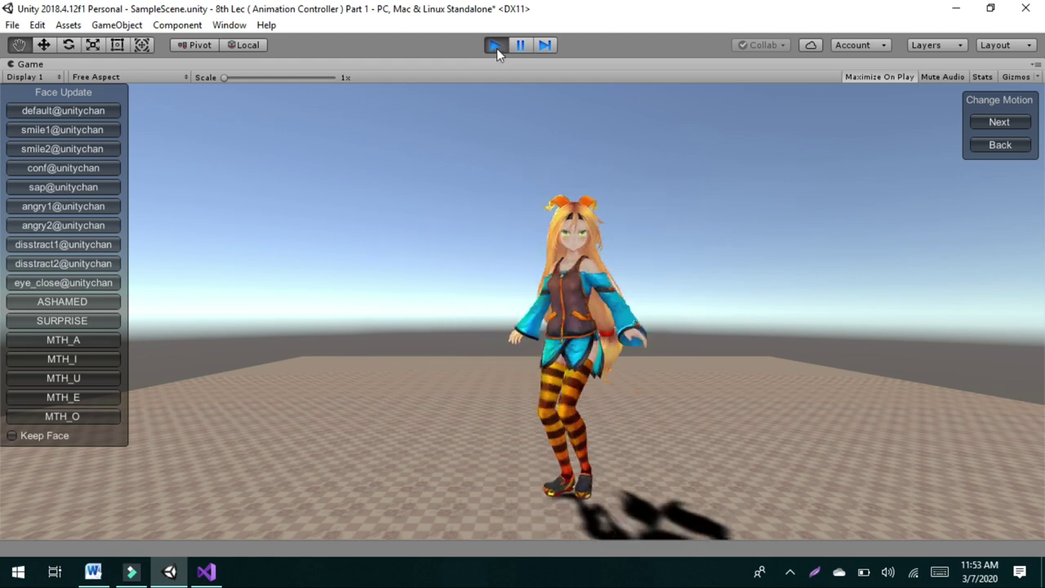
{"action": "left_click", "coordinate": [496, 47]}
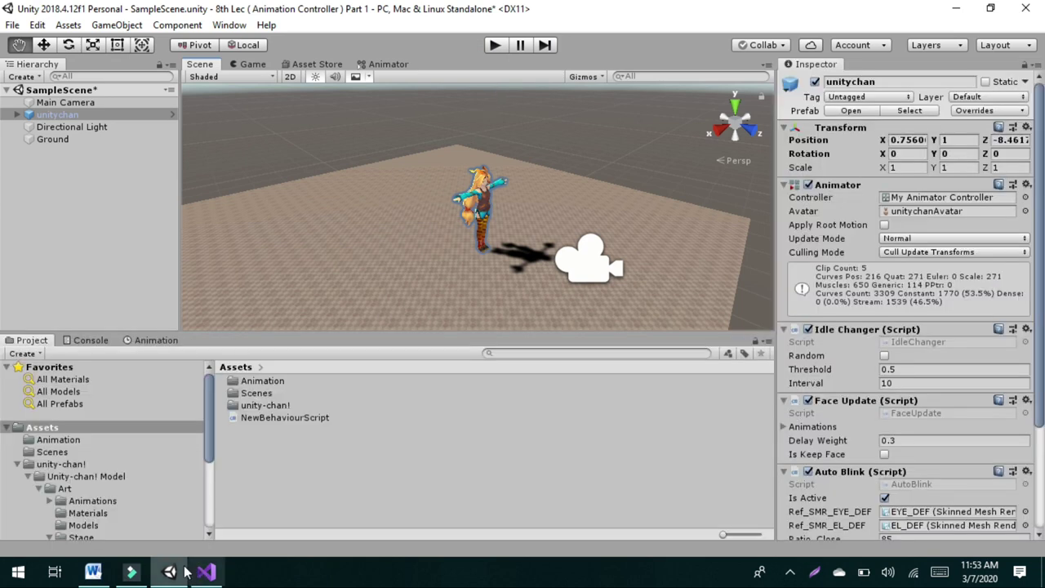
{"action": "mouse_move", "coordinate": [173, 574]}
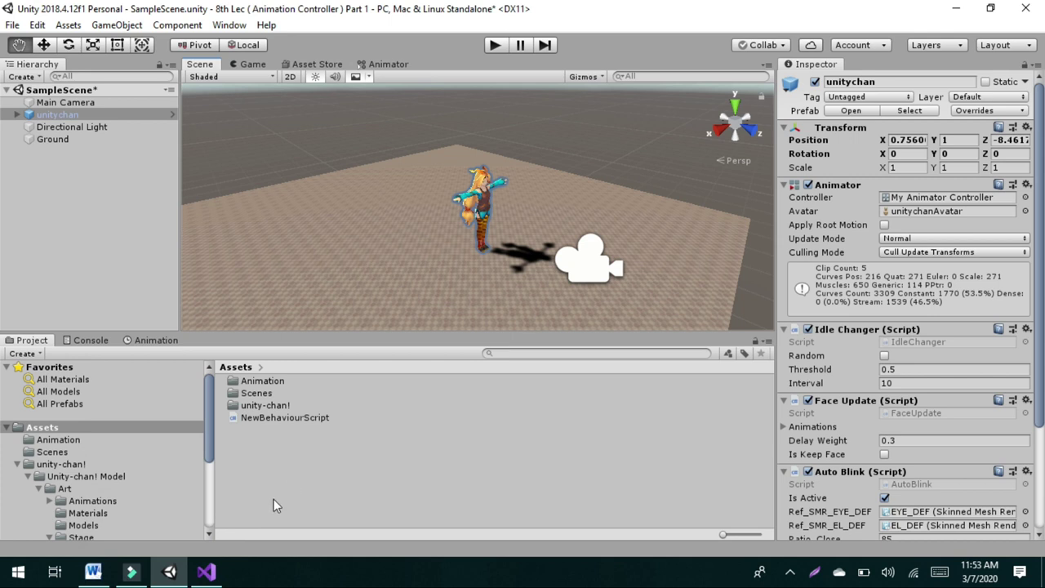
Show the Animator graph, widen its area, and reposition the WAIT00 and WAIT02 states.
{"action": "mouse_move", "coordinate": [218, 578]}
{"action": "left_click", "coordinate": [389, 65]}
{"action": "left_click_drag", "start_coordinate": [411, 186], "coordinate": [290, 193]}
{"action": "left_click_drag", "start_coordinate": [569, 191], "coordinate": [550, 185]}
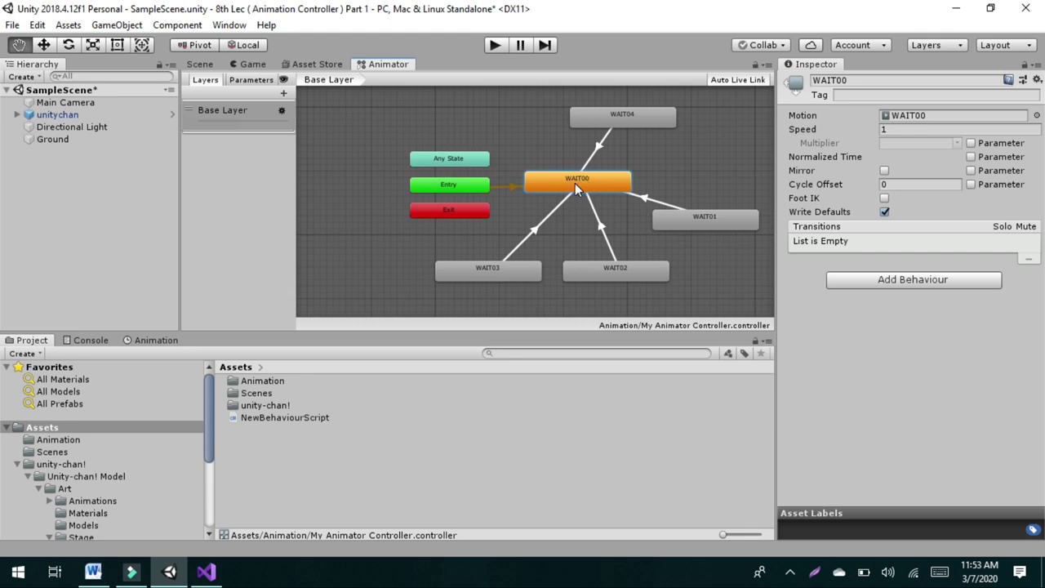
{"action": "left_click_drag", "start_coordinate": [575, 184], "coordinate": [581, 185]}
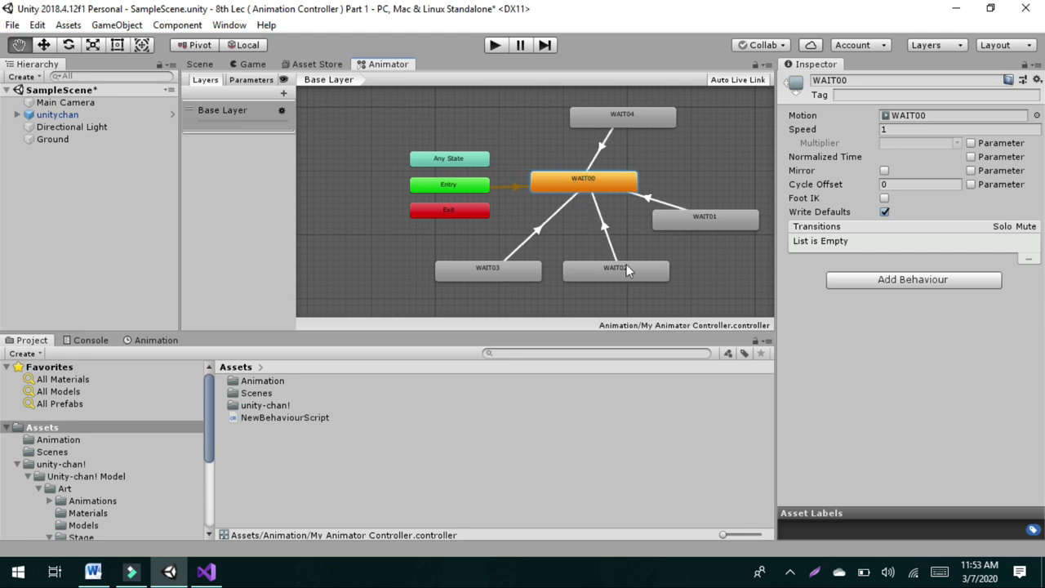
{"action": "mouse_move", "coordinate": [631, 278]}
{"action": "left_mouse_down"}
{"action": "mouse_move", "coordinate": [649, 269]}
{"action": "mouse_move", "coordinate": [636, 283]}
{"action": "mouse_move", "coordinate": [631, 268]}
{"action": "left_mouse_up"}
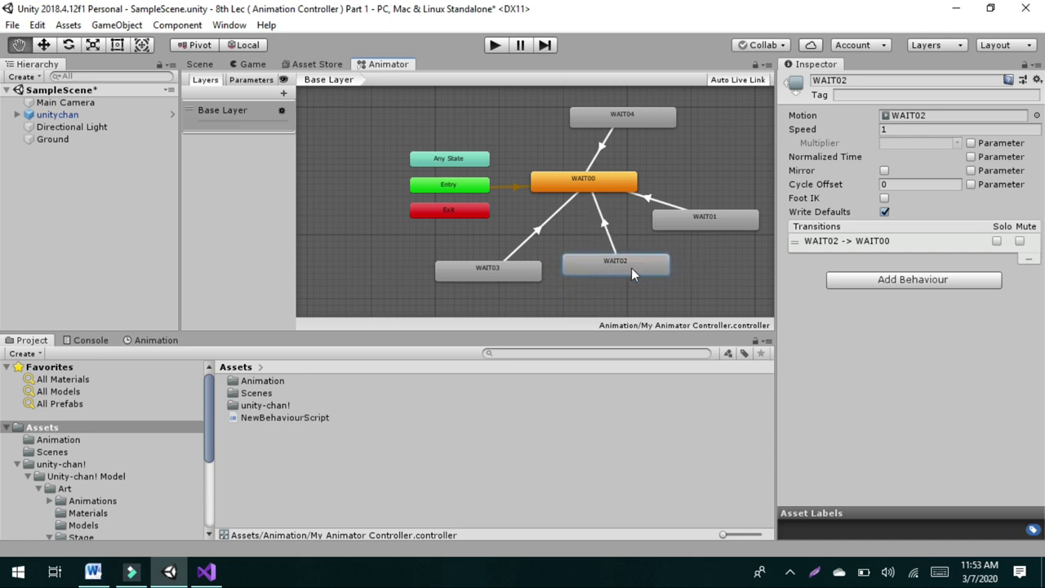
In unity-chan's Art > Animations folder, compare the DAMAGED00 and DAMAGED01 clips and select DAMAGED00.
{"action": "left_click", "coordinate": [88, 440]}
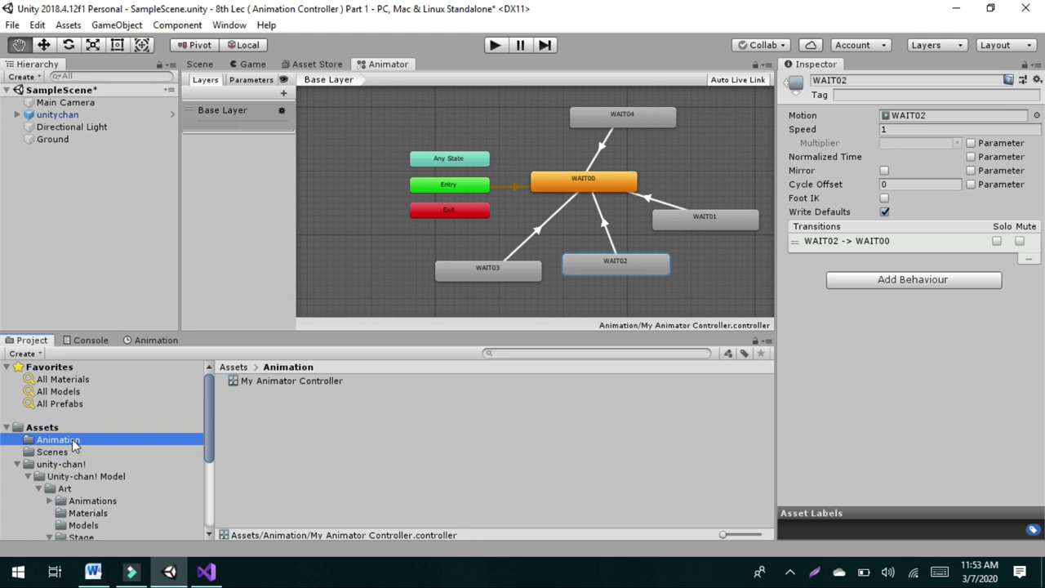
{"action": "left_click", "coordinate": [92, 504]}
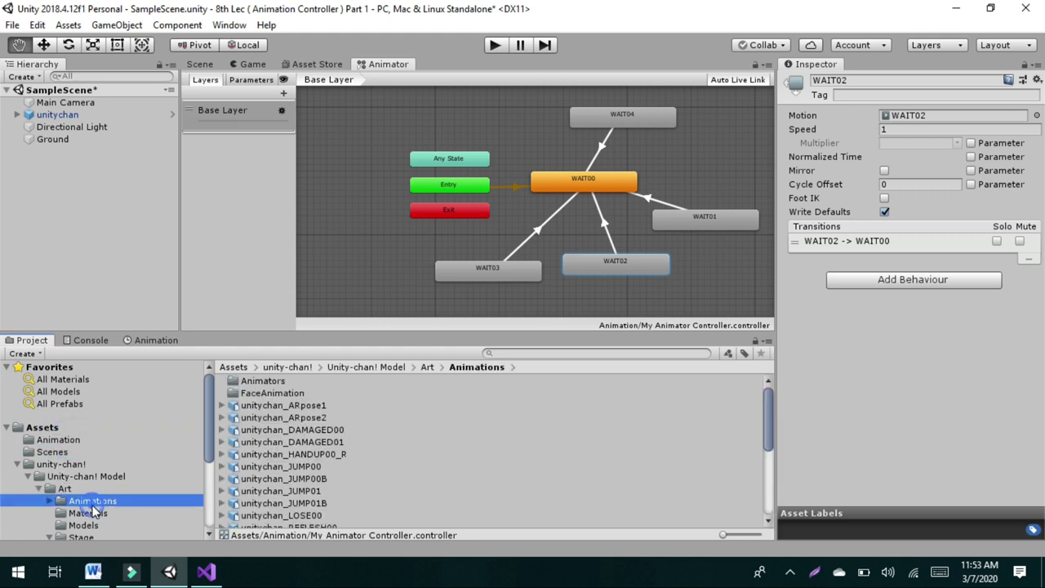
{"action": "scroll", "coordinate": [285, 460], "scroll_direction": "down", "scroll_amount": 6}
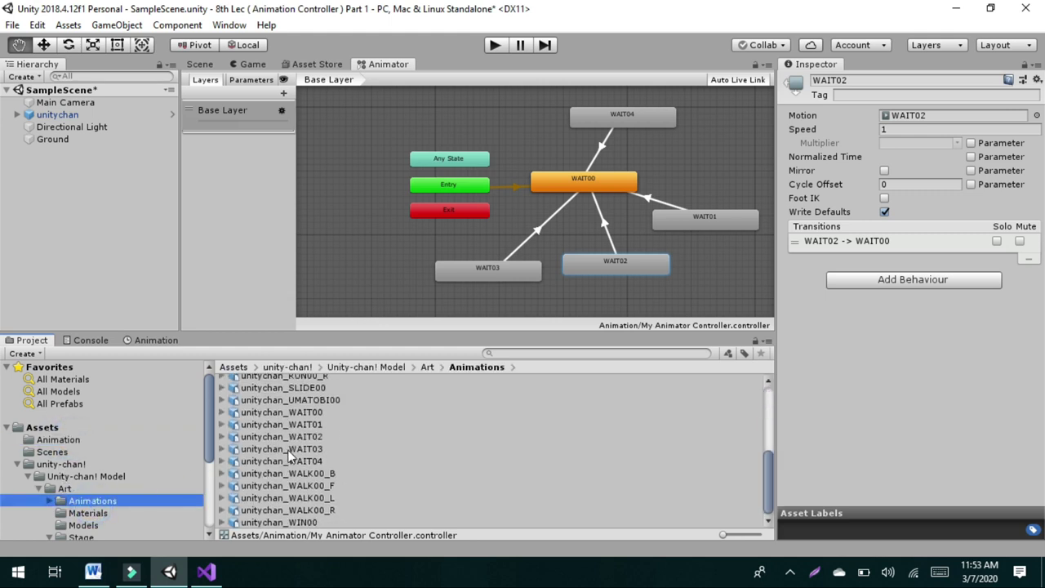
{"action": "left_click", "coordinate": [306, 449]}
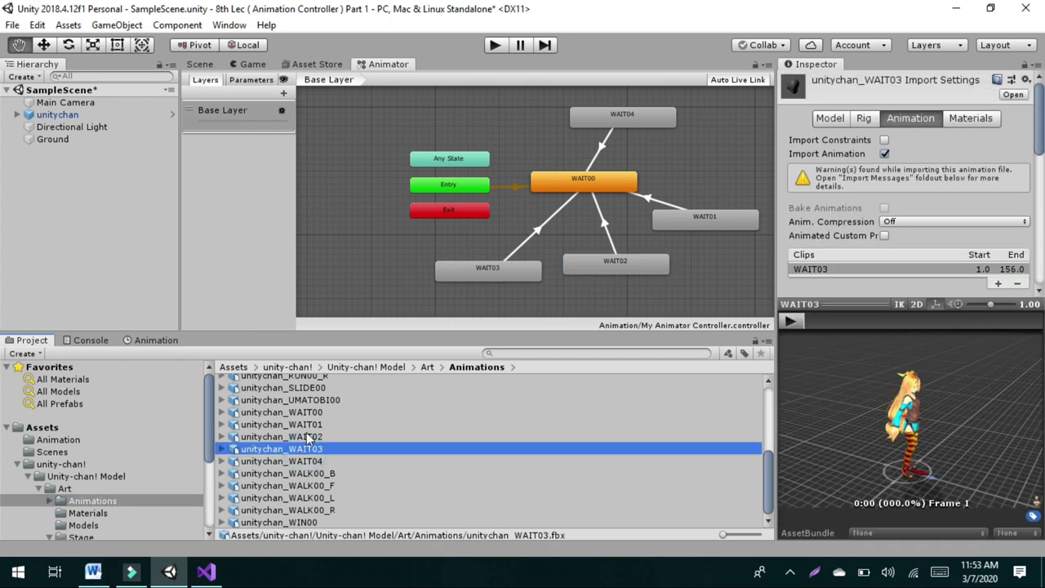
{"action": "scroll", "coordinate": [307, 434], "scroll_direction": "up", "scroll_amount": 6}
{"action": "left_click", "coordinate": [307, 423]}
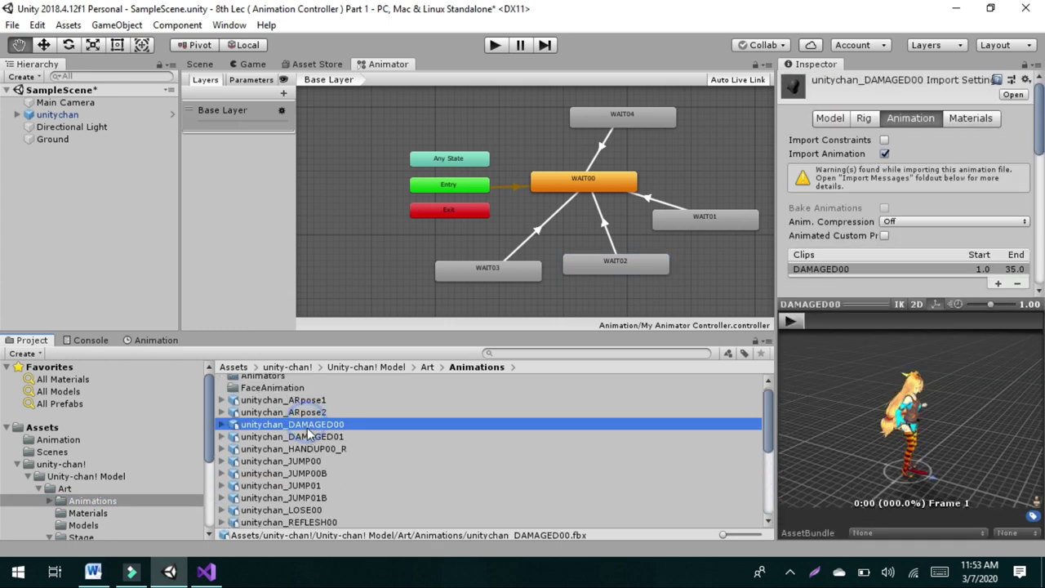
{"action": "left_click", "coordinate": [308, 434]}
{"action": "left_click", "coordinate": [307, 424]}
{"action": "left_click", "coordinate": [307, 435]}
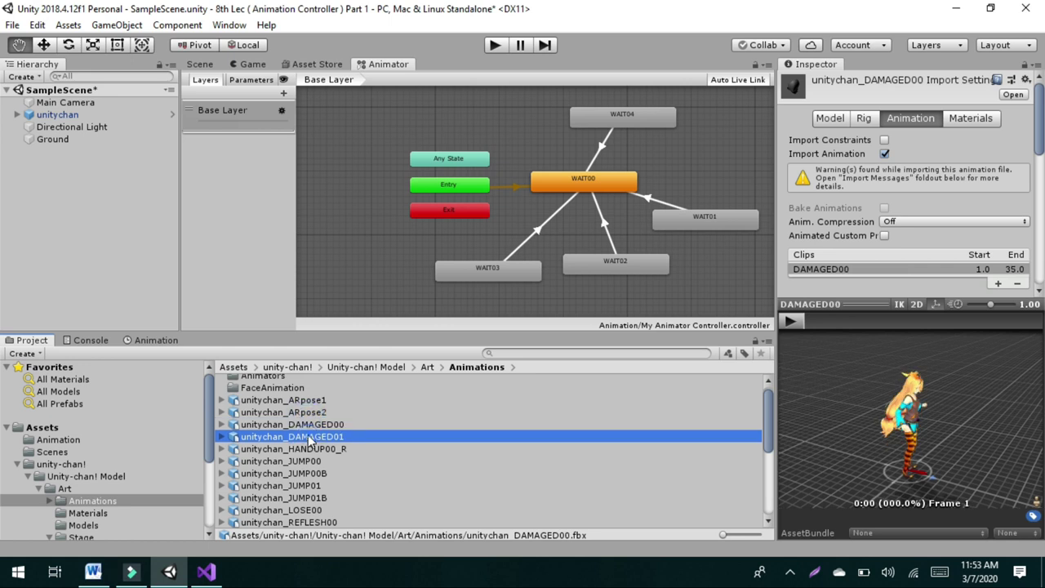
{"action": "left_click", "coordinate": [308, 424]}
{"action": "left_click", "coordinate": [310, 436]}
{"action": "left_click", "coordinate": [309, 424]}
{"action": "left_click", "coordinate": [310, 435]}
{"action": "left_click", "coordinate": [310, 425]}
Add unitychan_DAMAGED00 as a new state left of WAIT03 and preview its animation.
{"action": "left_click_drag", "start_coordinate": [310, 424], "coordinate": [367, 242]}
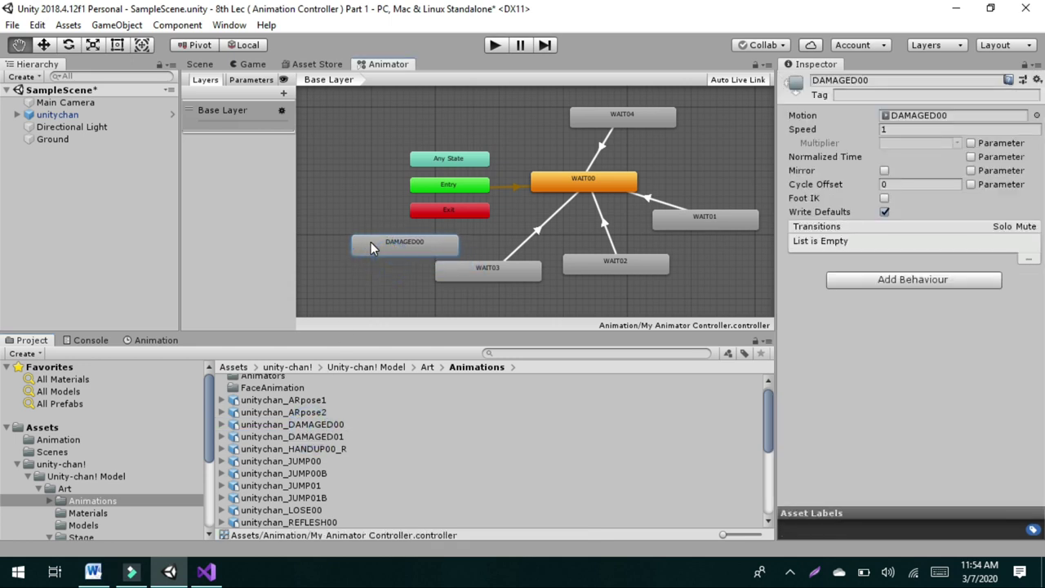
{"action": "left_click", "coordinate": [291, 419]}
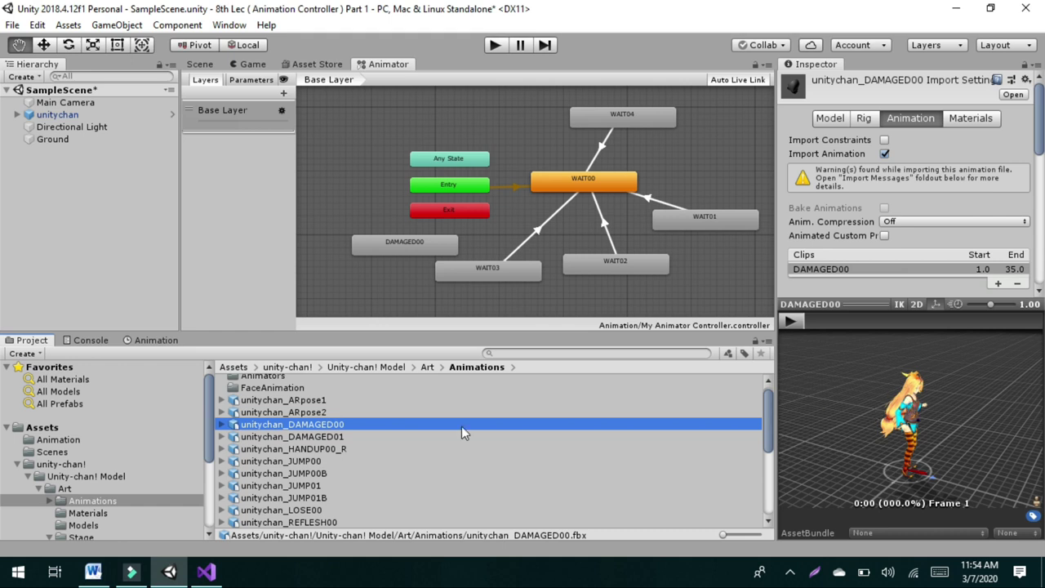
{"action": "left_click", "coordinate": [791, 321]}
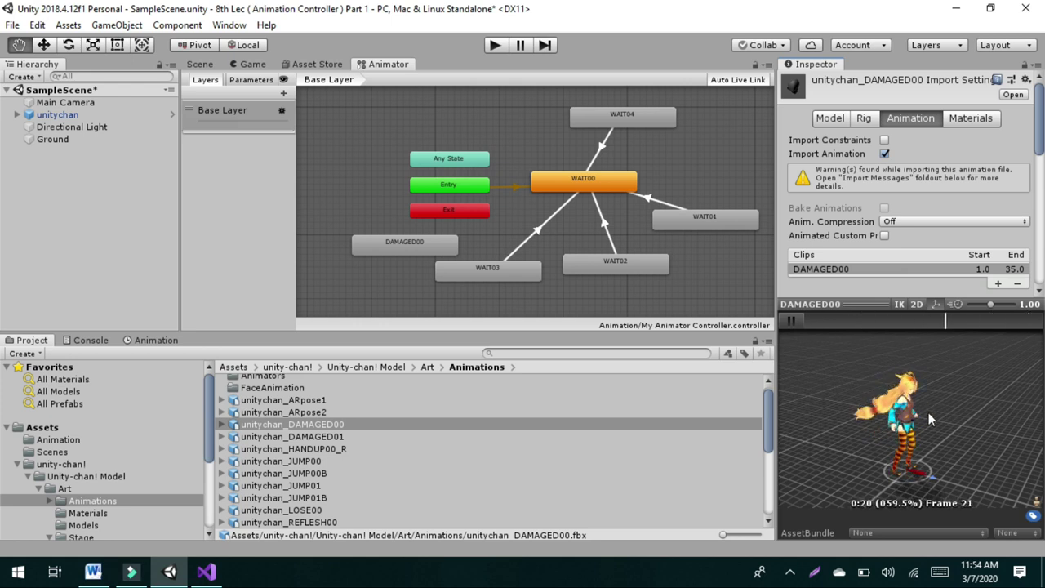
Preview the unitychan_DAMAGED01 and unitychan_JUMP00B clips in the Inspector.
{"action": "left_click", "coordinate": [339, 437]}
{"action": "left_click", "coordinate": [799, 323]}
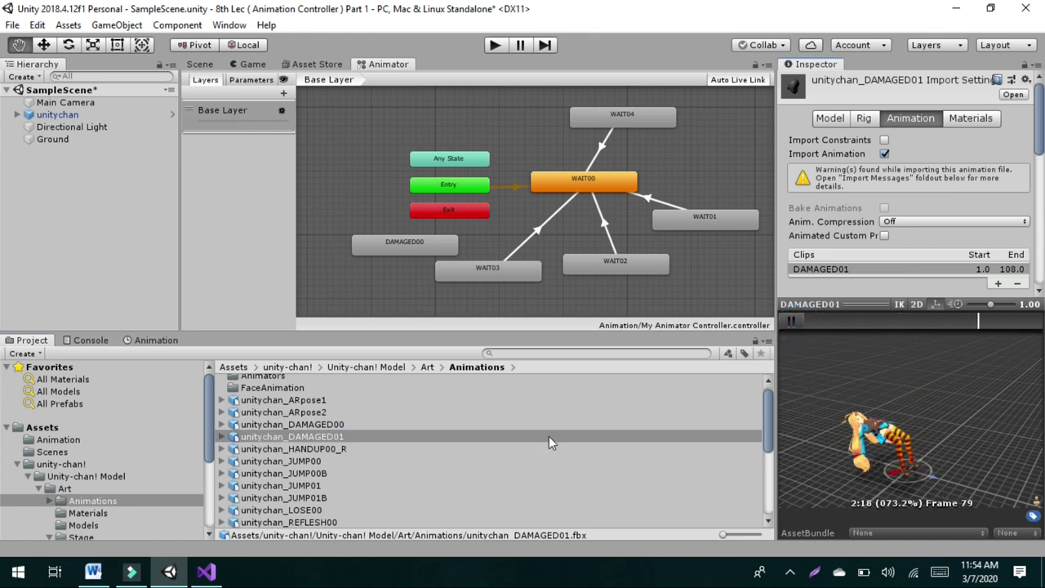
{"action": "left_click", "coordinate": [472, 323]}
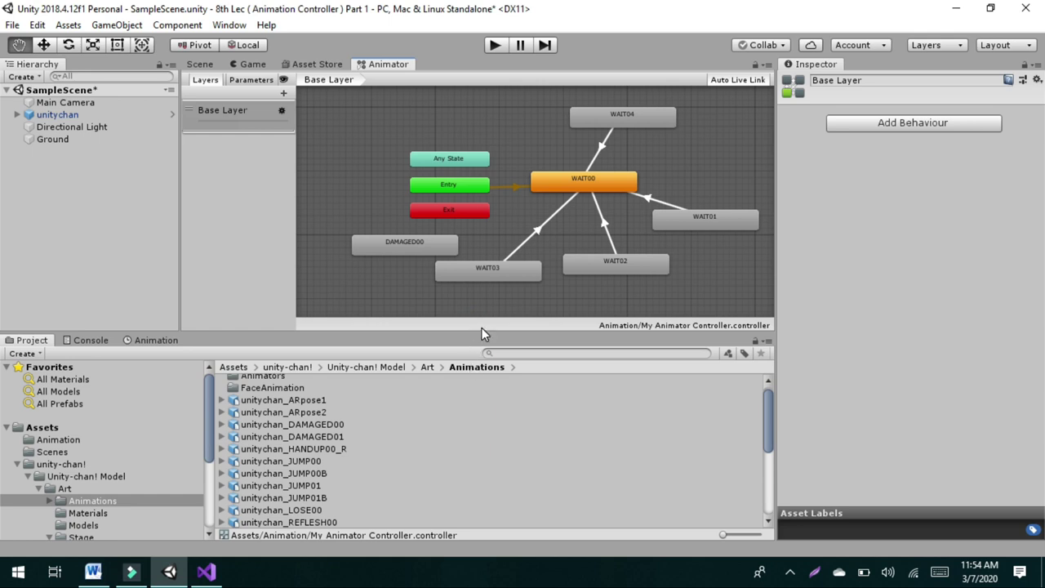
{"action": "left_click", "coordinate": [288, 461]}
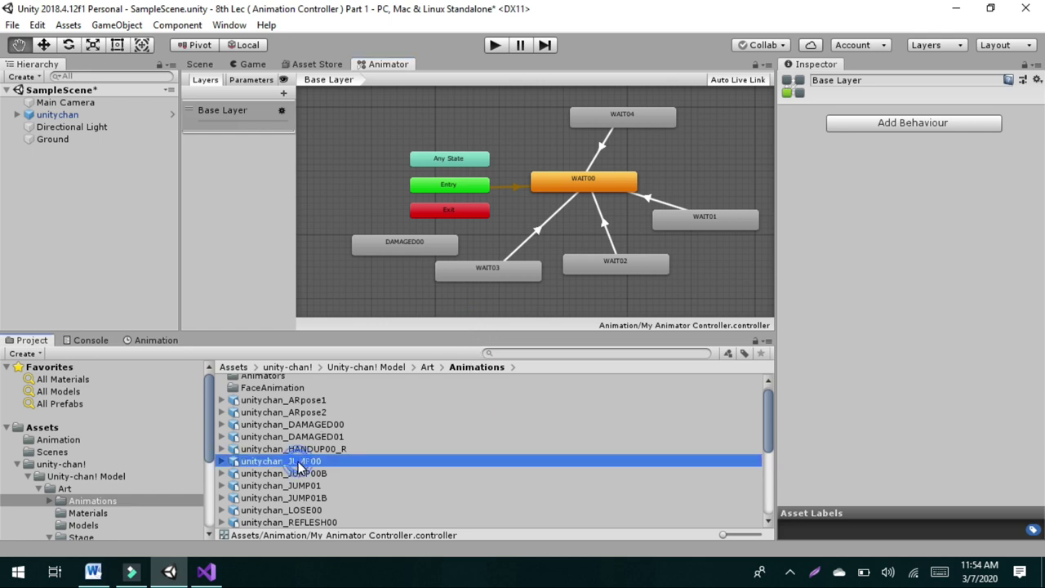
{"action": "left_click_drag", "start_coordinate": [294, 462], "coordinate": [322, 474]}
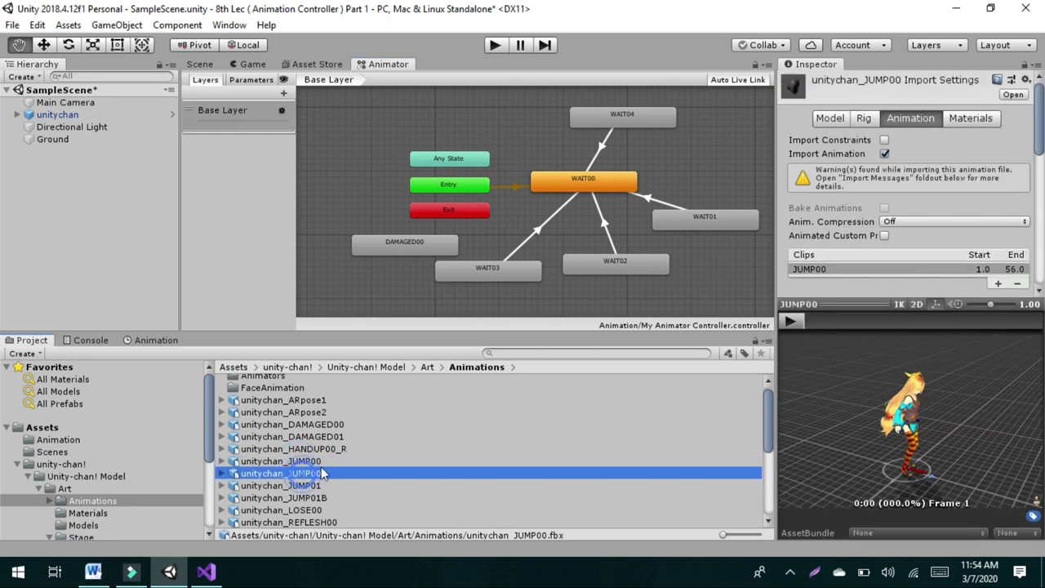
{"action": "left_click", "coordinate": [799, 320]}
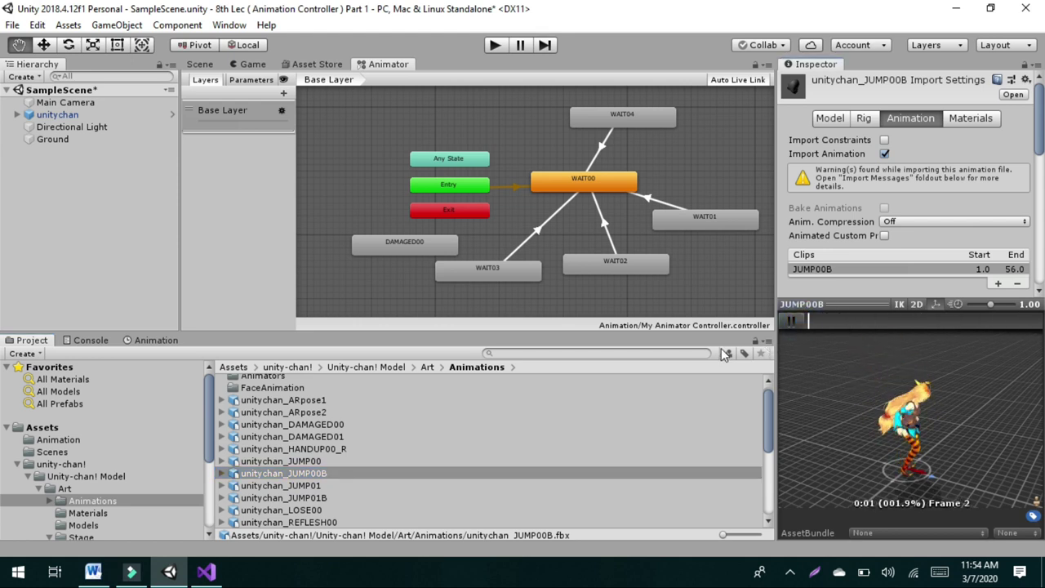